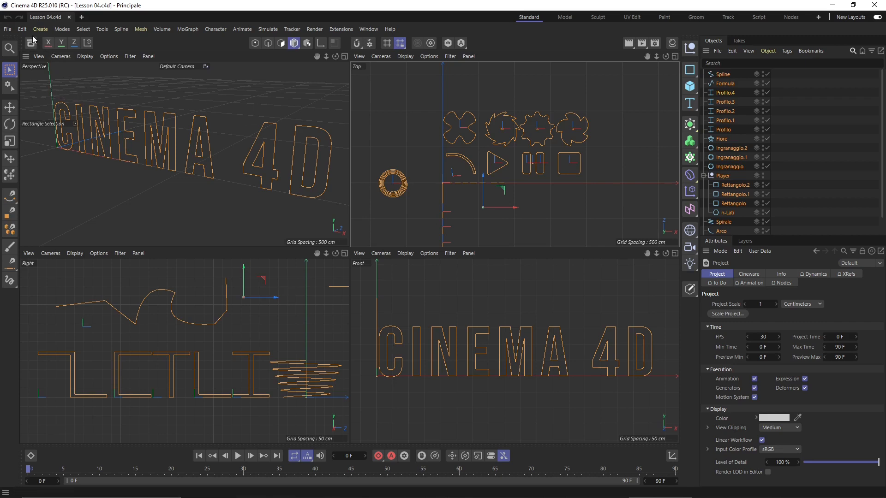
Review the File, Edit and Create menu commands in Lesson 04.c4d
{"action": "left_click", "coordinate": [8, 29]}
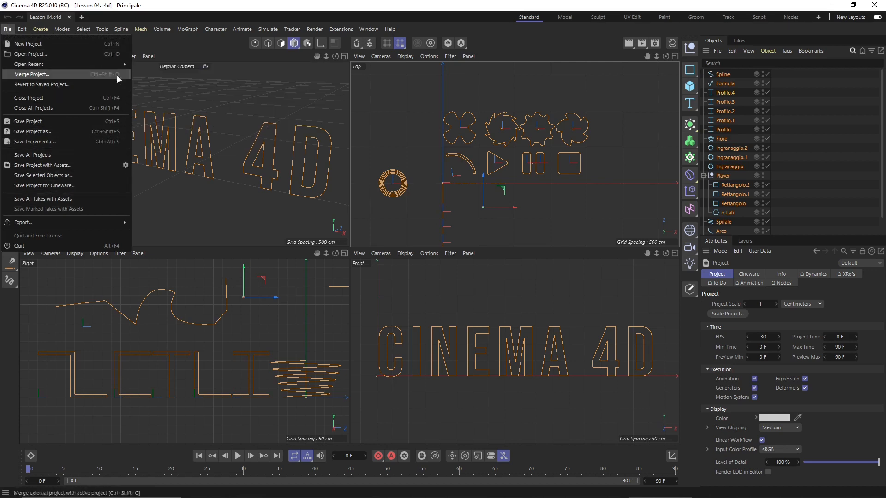
{"action": "left_click", "coordinate": [22, 29]}
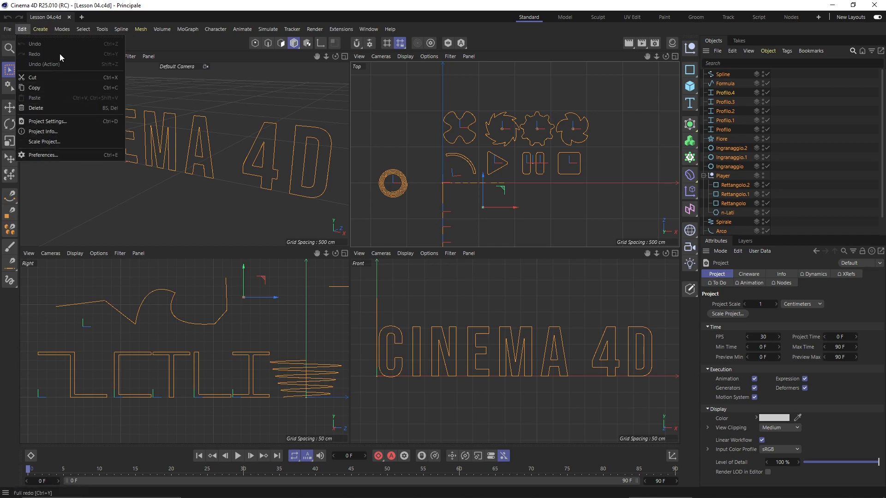
{"action": "left_click", "coordinate": [40, 29]}
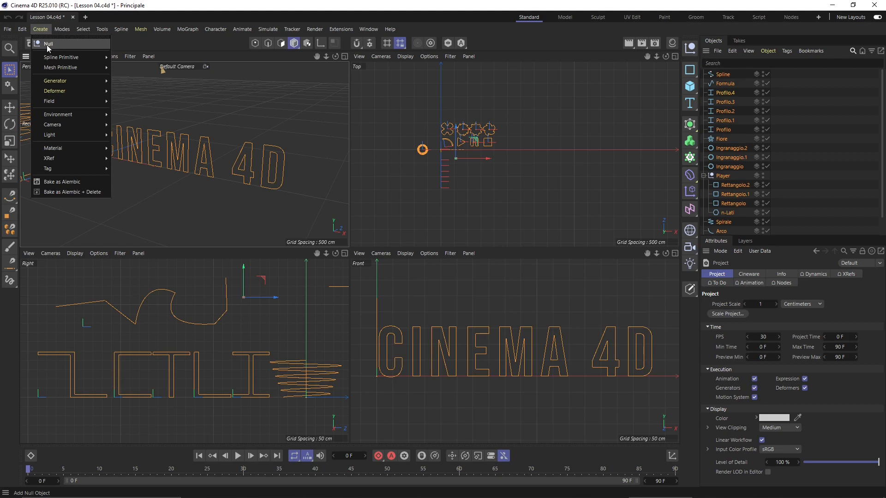
Add a Null object and move it off the origin in the Top view
{"action": "left_click", "coordinate": [48, 45]}
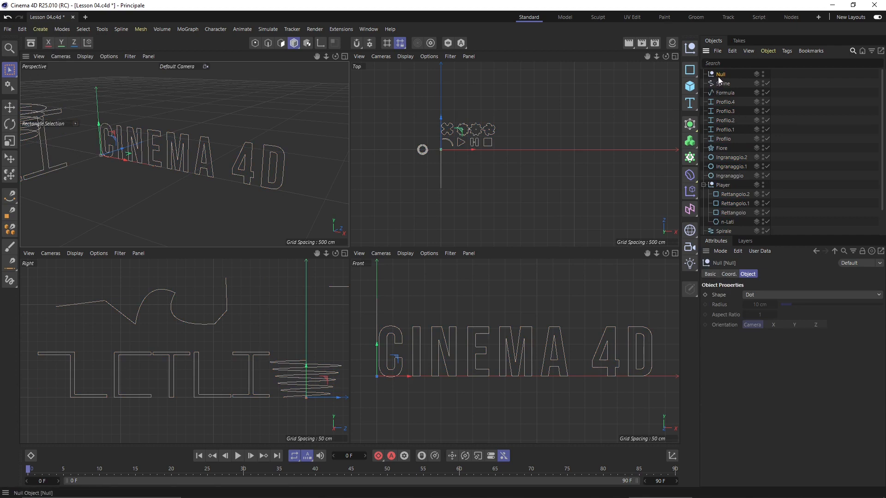
{"action": "scroll", "coordinate": [415, 148], "scroll_direction": "up", "scroll_amount": 8}
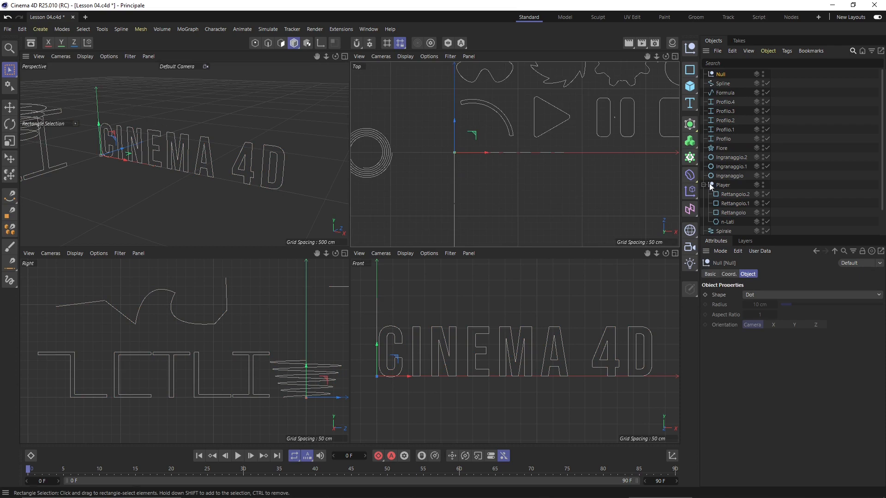
{"action": "left_click", "coordinate": [9, 107]}
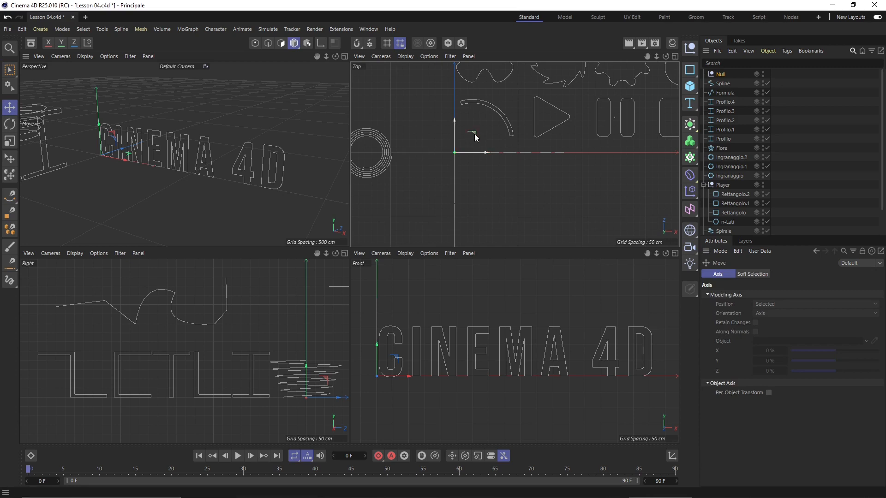
{"action": "left_click_drag", "start_coordinate": [475, 136], "coordinate": [531, 177]}
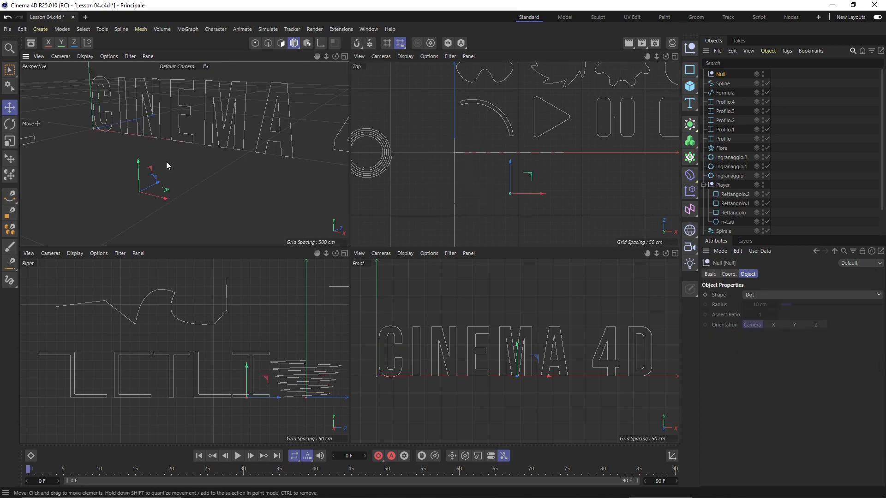
{"action": "scroll", "coordinate": [158, 205], "scroll_direction": "up", "scroll_amount": 2}
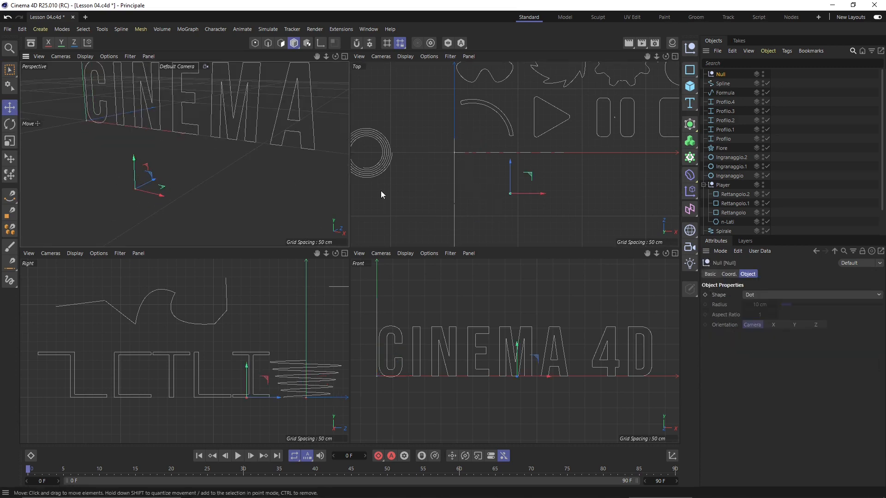
{"action": "scroll", "coordinate": [521, 189], "scroll_direction": "down", "scroll_amount": 3}
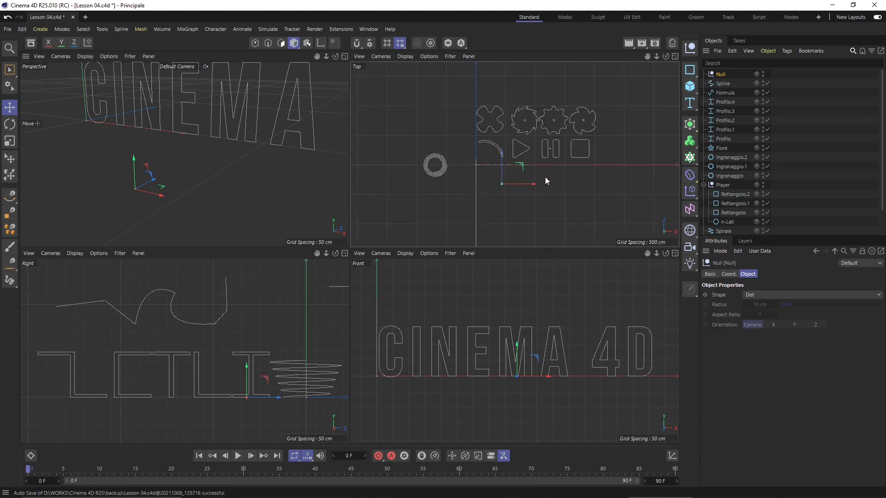
{"action": "scroll", "coordinate": [503, 180], "scroll_direction": "up", "scroll_amount": 3}
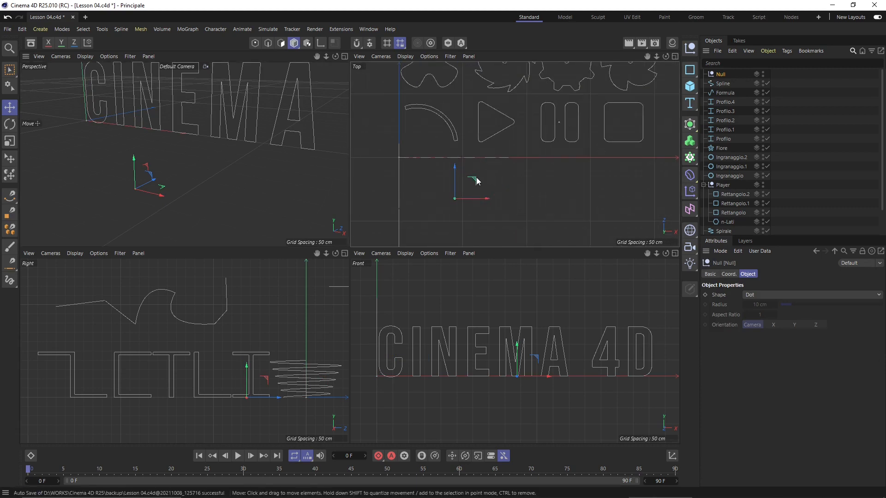
Rename the null to 'Group Object', then select the Spline object
{"action": "double_click", "coordinate": [721, 74]}
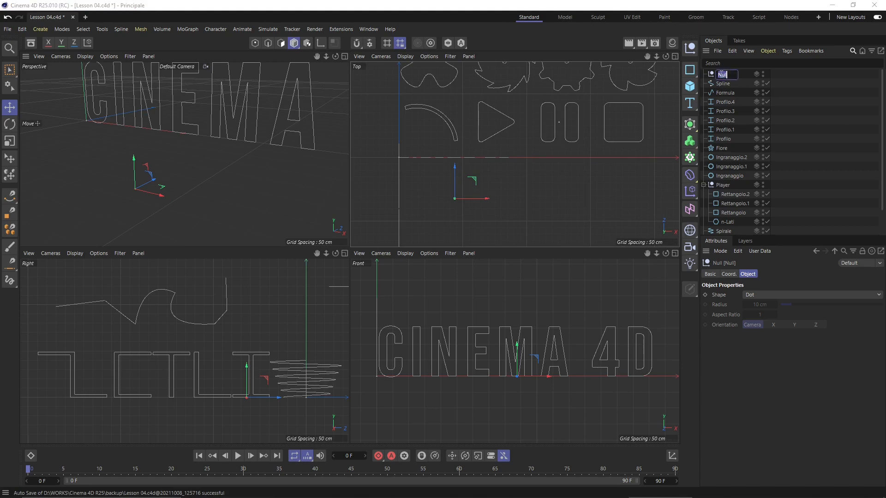
{"action": "type", "text": "Group Object"}
{"action": "key", "text": "Return"}
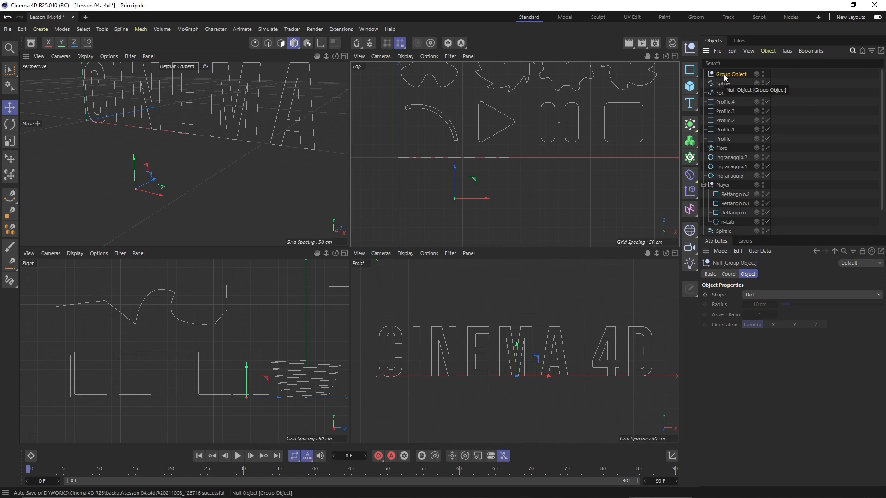
{"action": "scroll", "coordinate": [519, 190], "scroll_direction": "down", "scroll_amount": 1}
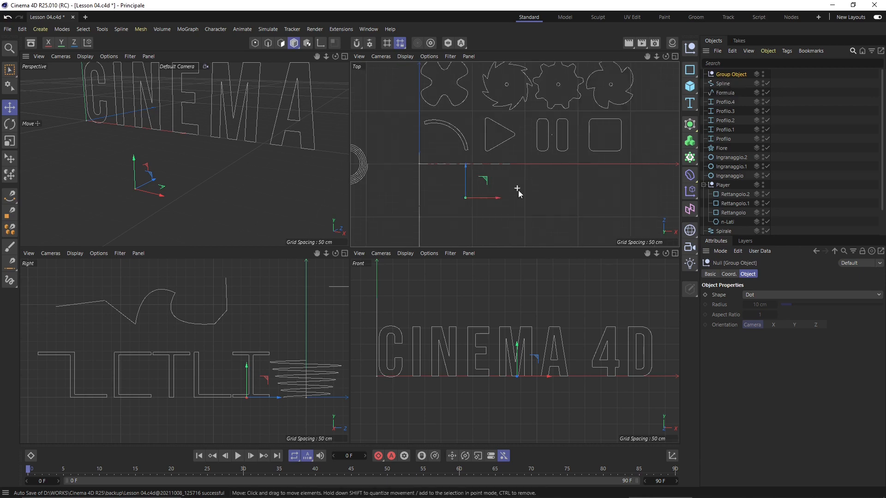
{"action": "scroll", "coordinate": [517, 171], "scroll_direction": "down", "scroll_amount": 2}
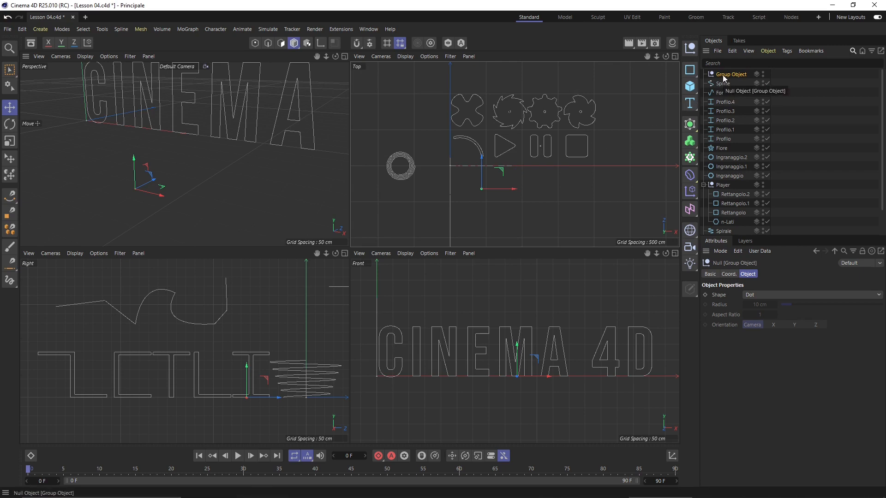
{"action": "scroll", "coordinate": [508, 201], "scroll_direction": "up", "scroll_amount": 2}
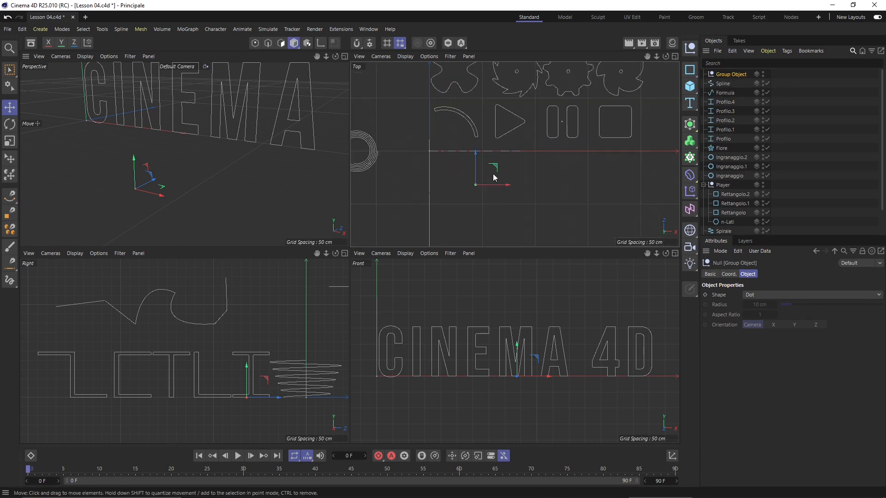
{"action": "left_click", "coordinate": [729, 85]}
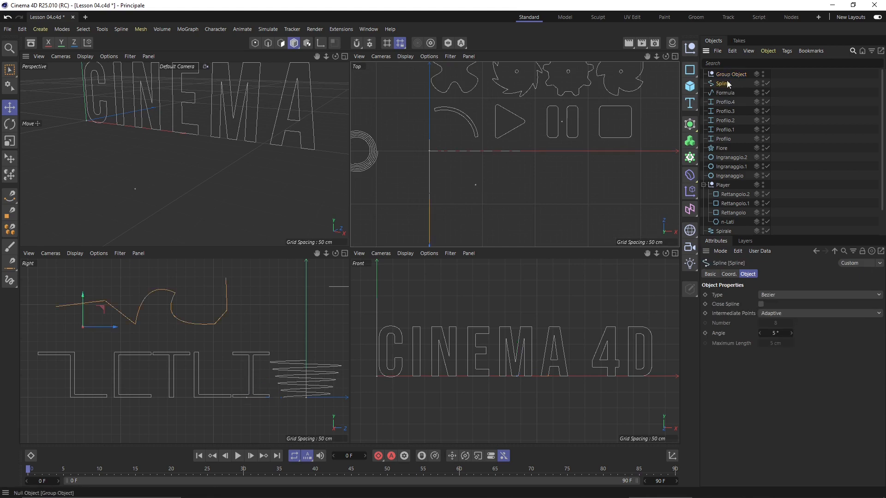
Parent Profilo.1 through Profilo.4 under Group Object and collapse the group
{"action": "left_click", "coordinate": [725, 74]}
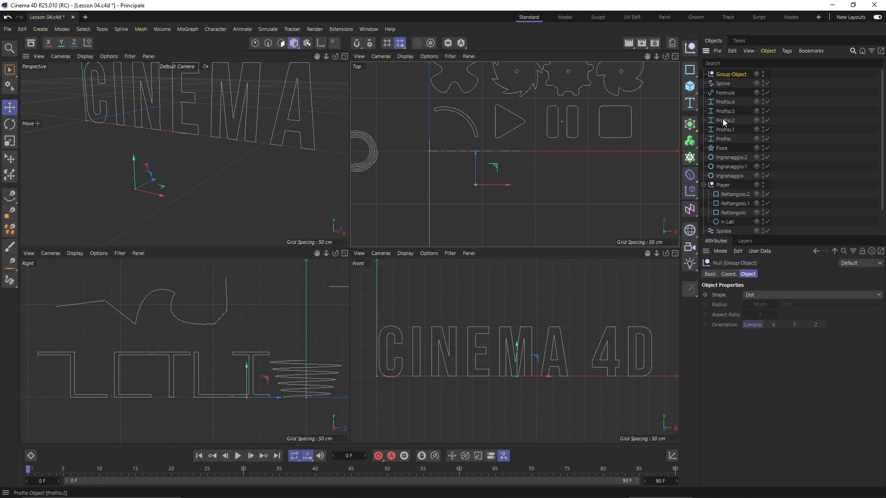
{"action": "left_click", "coordinate": [724, 103]}
{"action": "left_click", "coordinate": [716, 130], "text": "shift"}
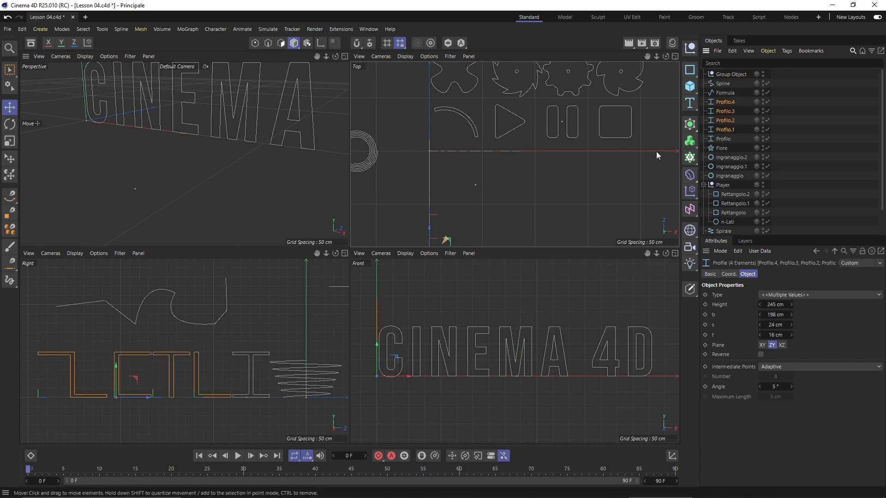
{"action": "left_click_drag", "start_coordinate": [724, 102], "coordinate": [726, 77]}
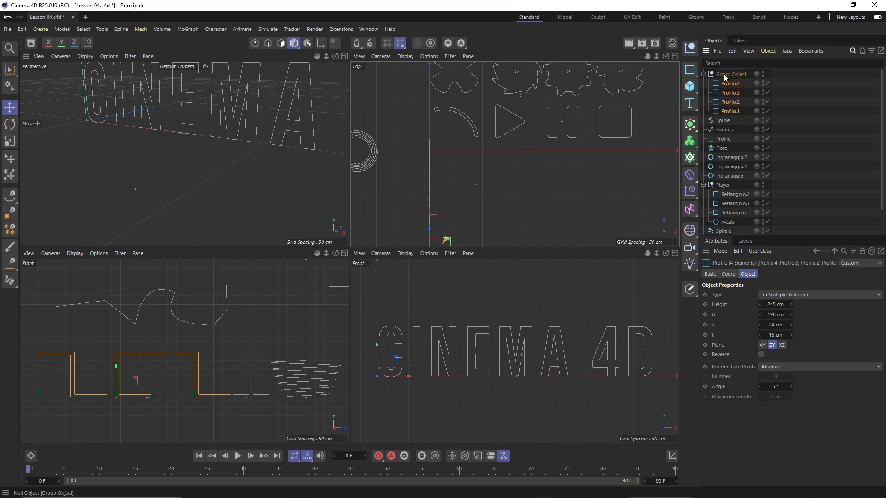
{"action": "left_click", "coordinate": [703, 74]}
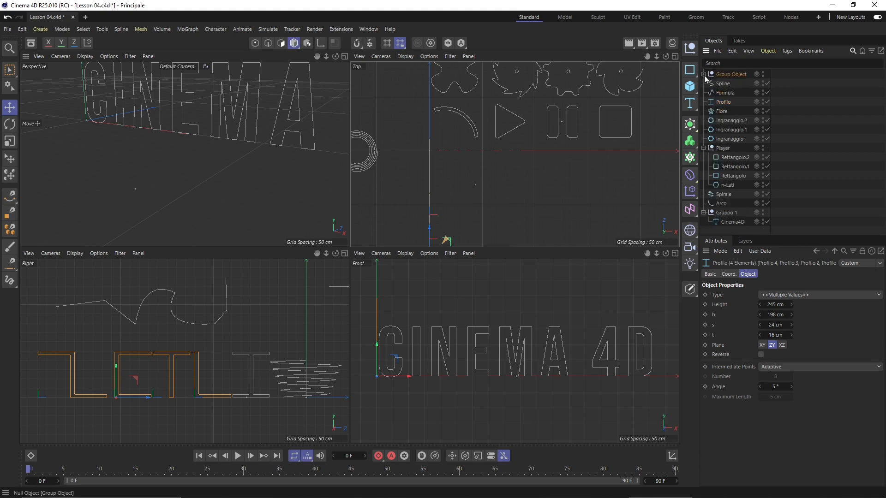
{"action": "left_click", "coordinate": [728, 75]}
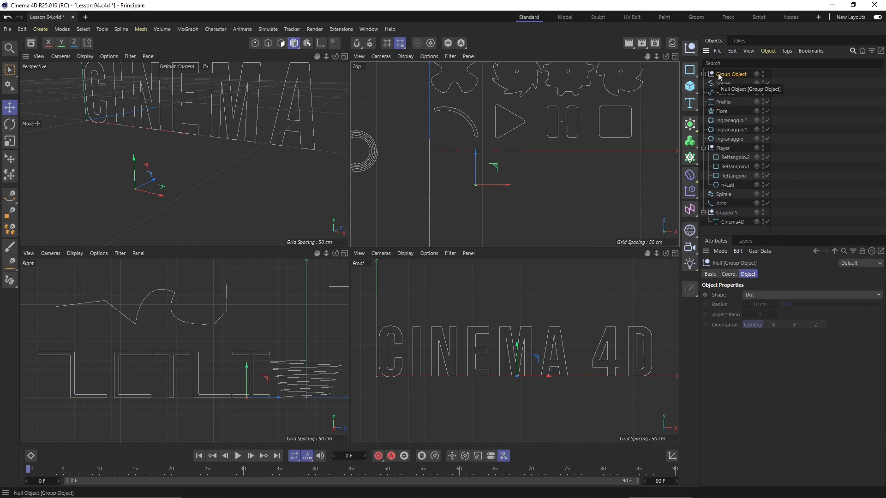
Undo back past the null's creation with Ctrl+Z and clear the selection
{"action": "key", "text": "ctrl+z"}
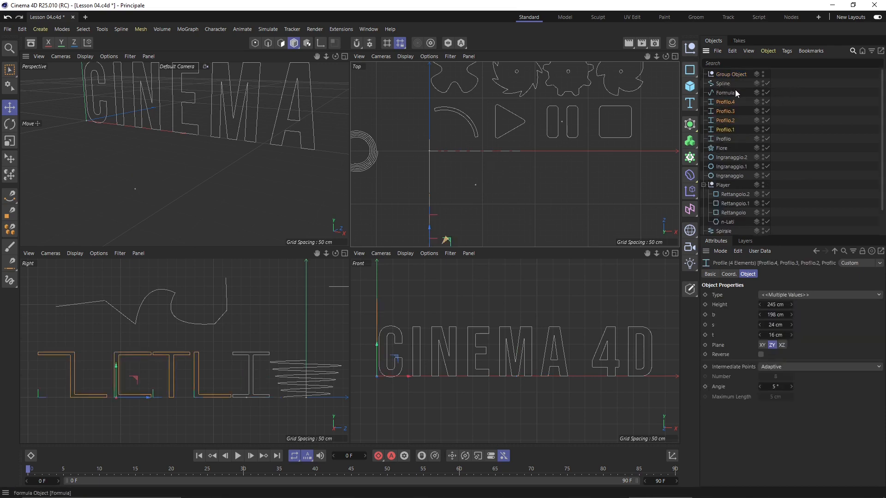
{"action": "key", "text": "ctrl+z"}
{"action": "key", "text": "ctrl+z"}
{"action": "key", "text": "ctrl+z"}
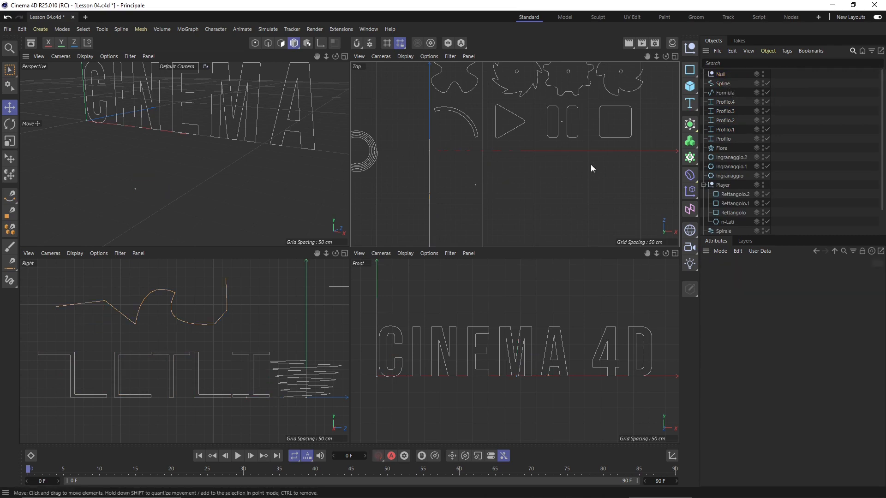
{"action": "key", "text": "ctrl+z"}
{"action": "key", "text": "ctrl+z"}
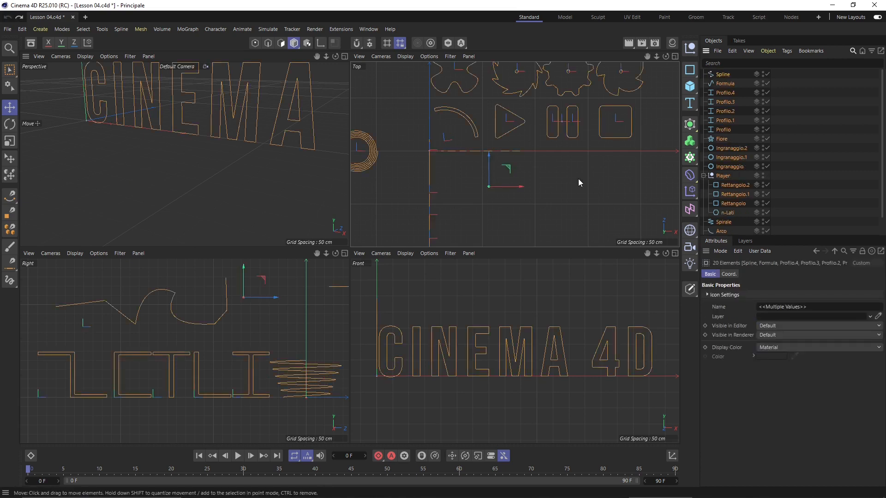
{"action": "left_click", "coordinate": [572, 183]}
{"action": "scroll", "coordinate": [573, 185], "scroll_direction": "down", "scroll_amount": 2}
{"action": "scroll", "coordinate": [281, 137], "scroll_direction": "down", "scroll_amount": 5}
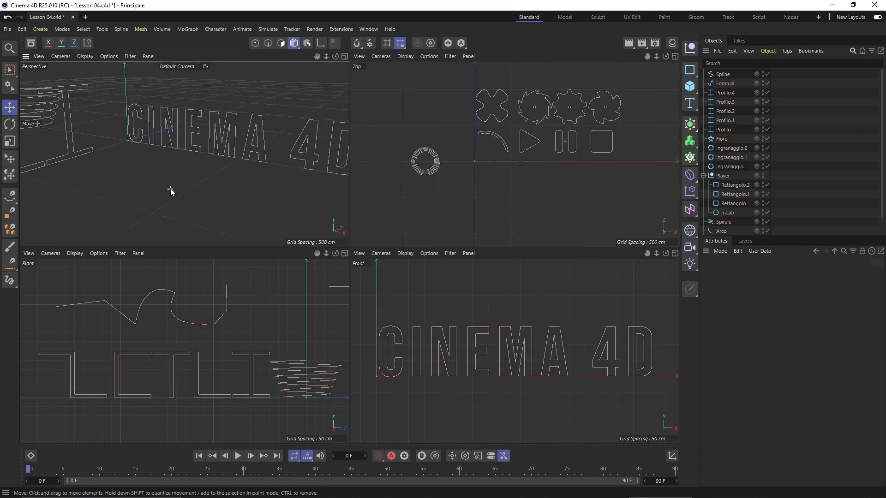
Show the Create > Spline Primitive submenu, listing Text Spline through Empty Spline
{"action": "left_click", "coordinate": [35, 29]}
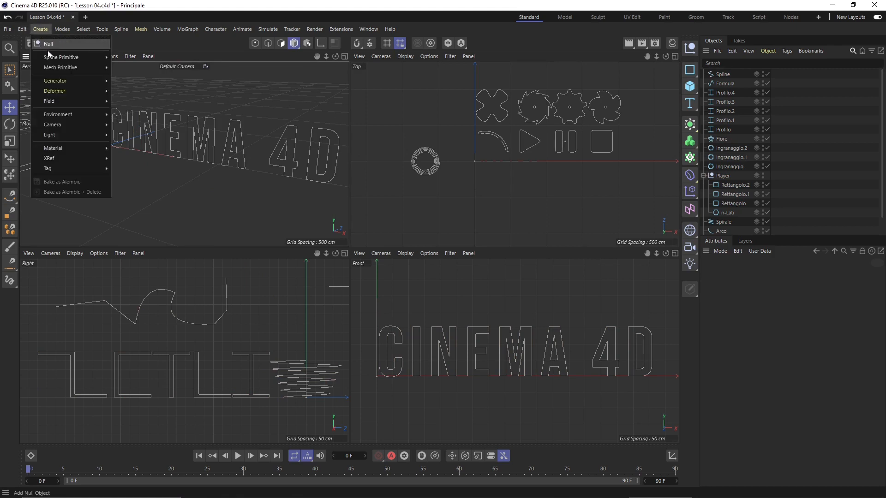
{"action": "mouse_move", "coordinate": [54, 58]}
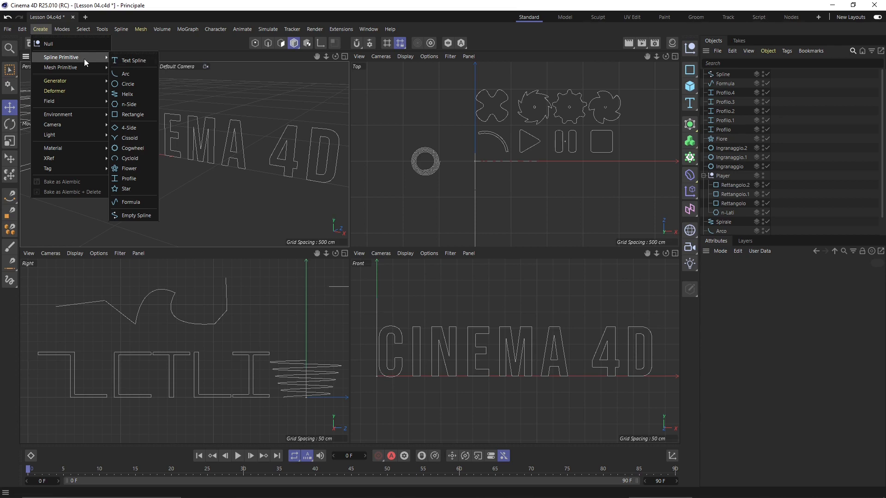
Tear off the spline primitive list as a floating palette, then close it
{"action": "left_click", "coordinate": [125, 54]}
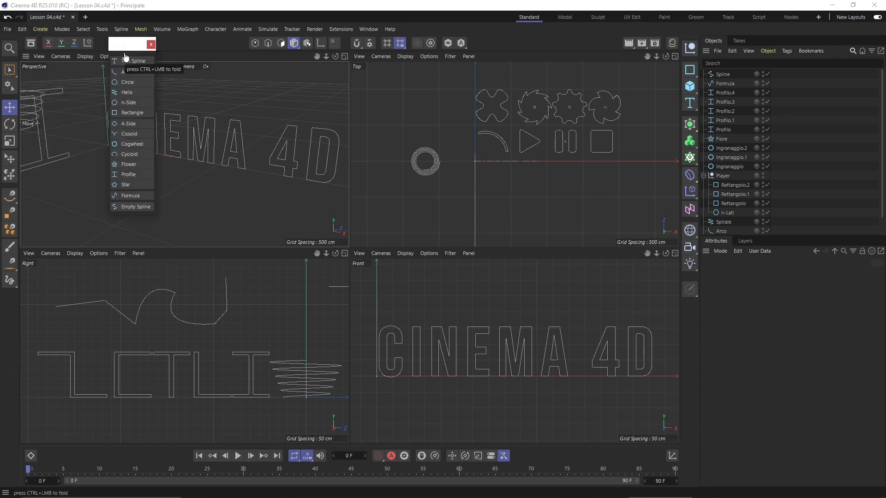
{"action": "left_click_drag", "start_coordinate": [130, 46], "coordinate": [141, 83]}
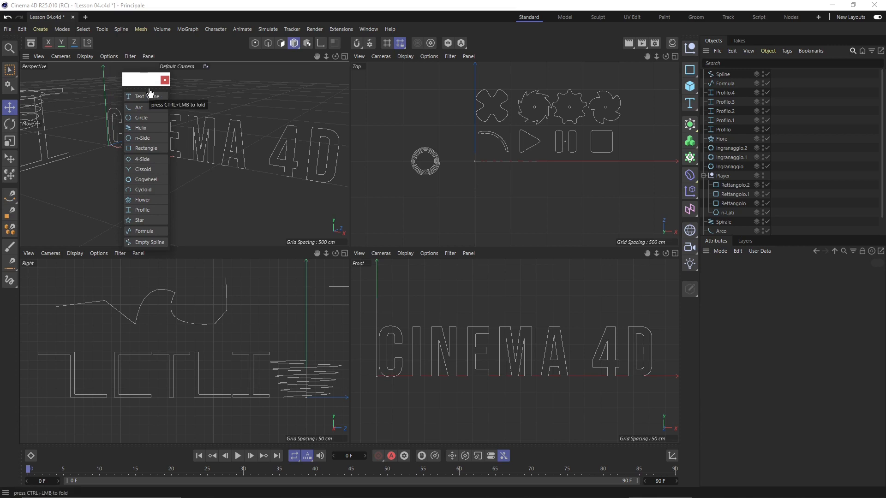
{"action": "left_click", "coordinate": [165, 80]}
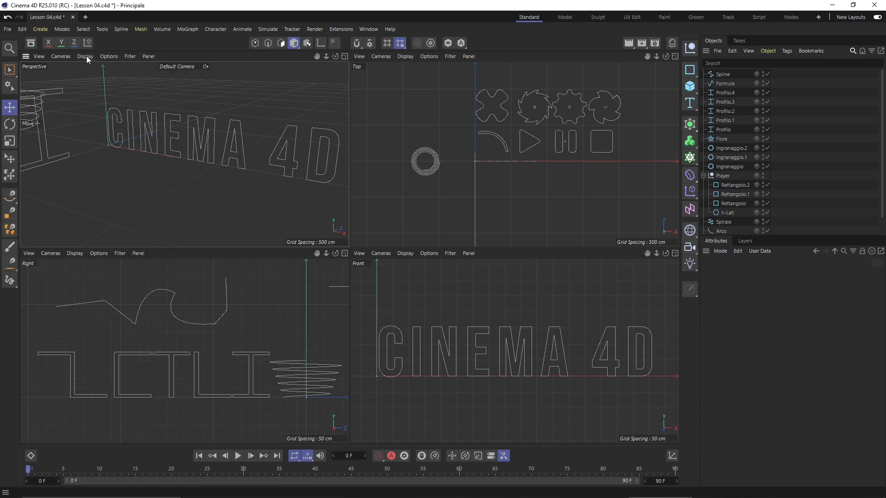
Tear off the spline primitive list again and dock it beside the left toolbar
{"action": "left_click", "coordinate": [36, 30]}
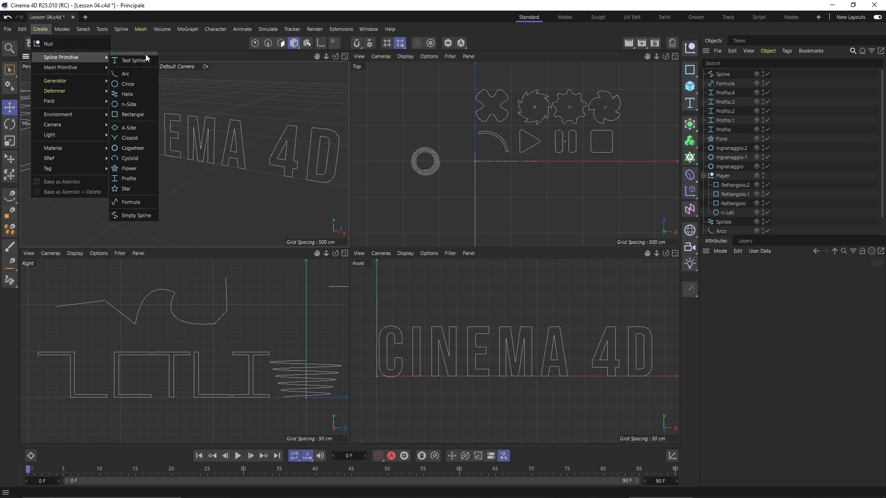
{"action": "left_click", "coordinate": [140, 52]}
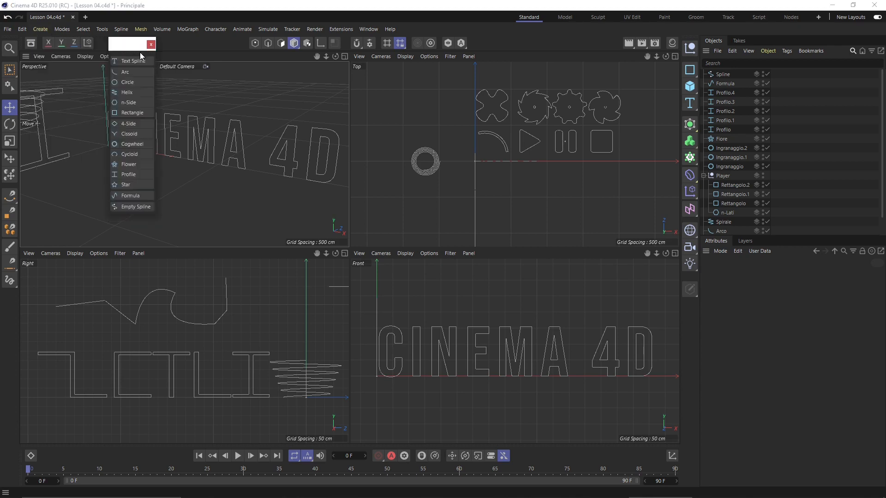
{"action": "left_click_drag", "start_coordinate": [122, 42], "coordinate": [102, 115]}
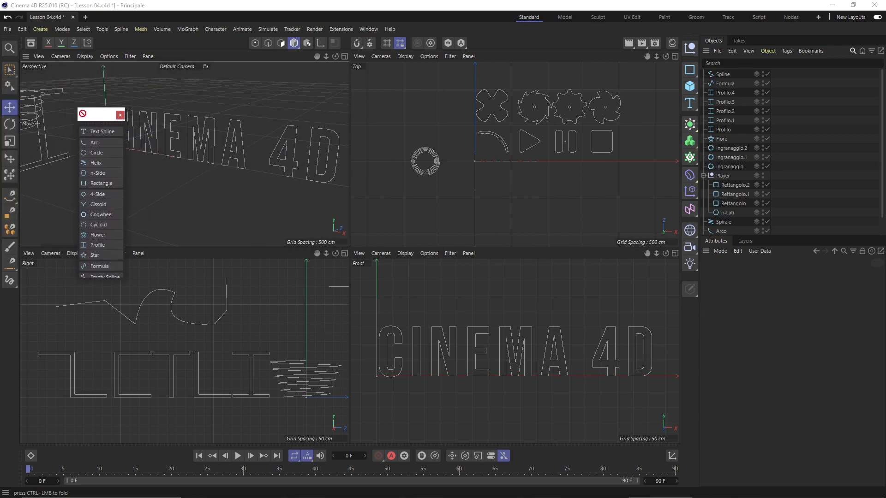
{"action": "left_click_drag", "start_coordinate": [21, 106], "coordinate": [34, 120]}
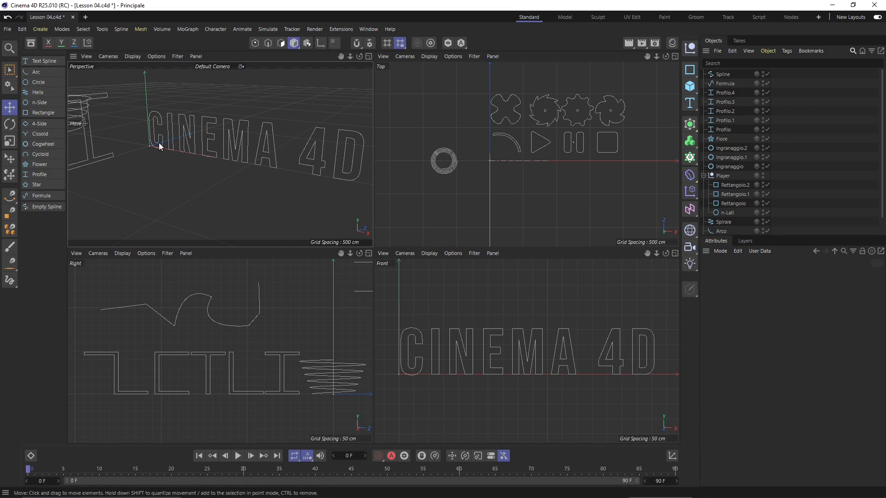
Hide the text labels in the docked spline palette
{"action": "right_click_drag", "start_coordinate": [159, 143], "coordinate": [173, 144], "text": "alt"}
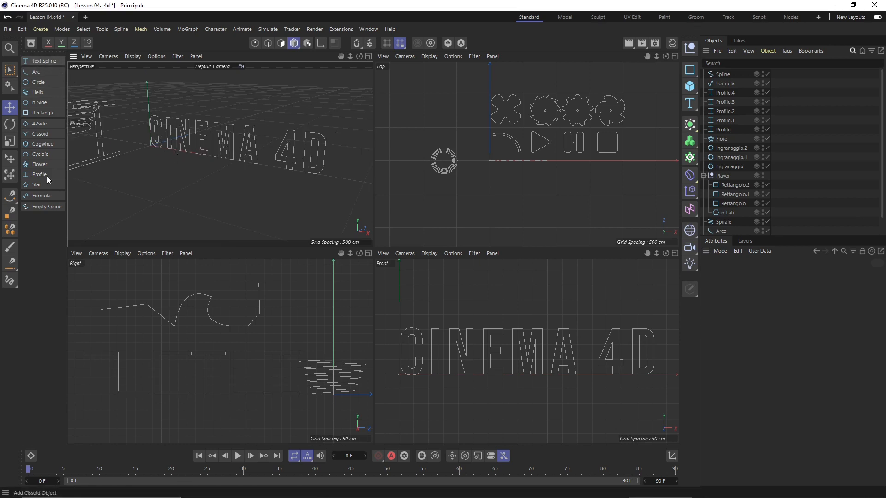
{"action": "right_click", "coordinate": [47, 224]}
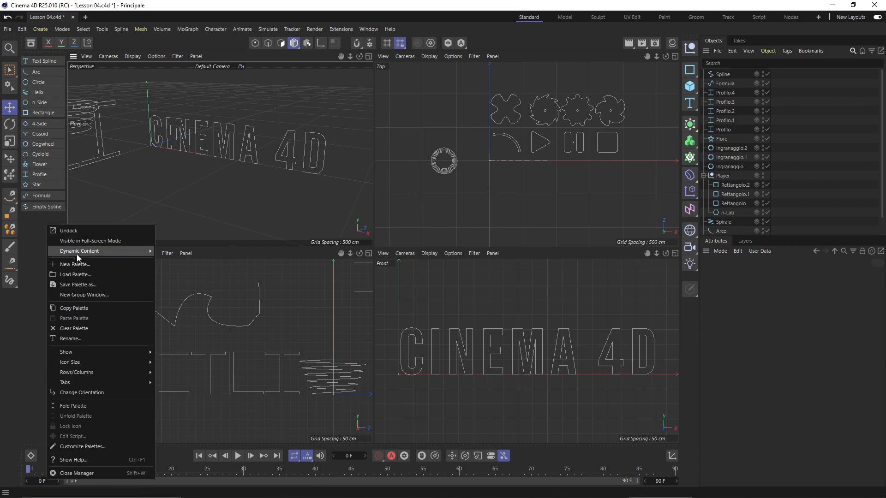
{"action": "mouse_move", "coordinate": [107, 356]}
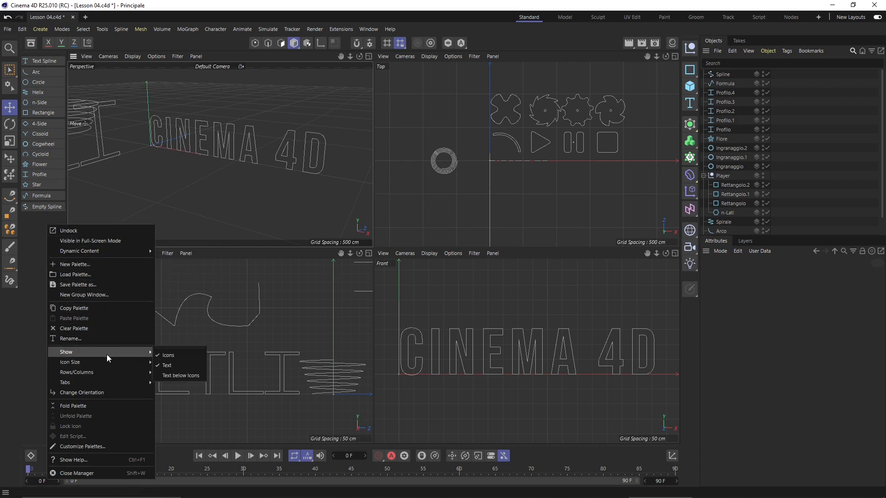
{"action": "left_click", "coordinate": [169, 369]}
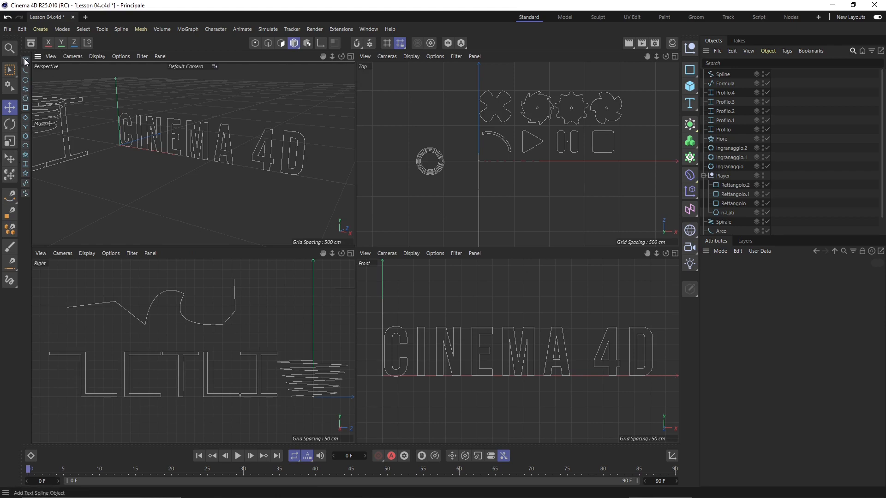
Set the spline palette's icon size to Medium Icons
{"action": "right_click", "coordinate": [27, 209]}
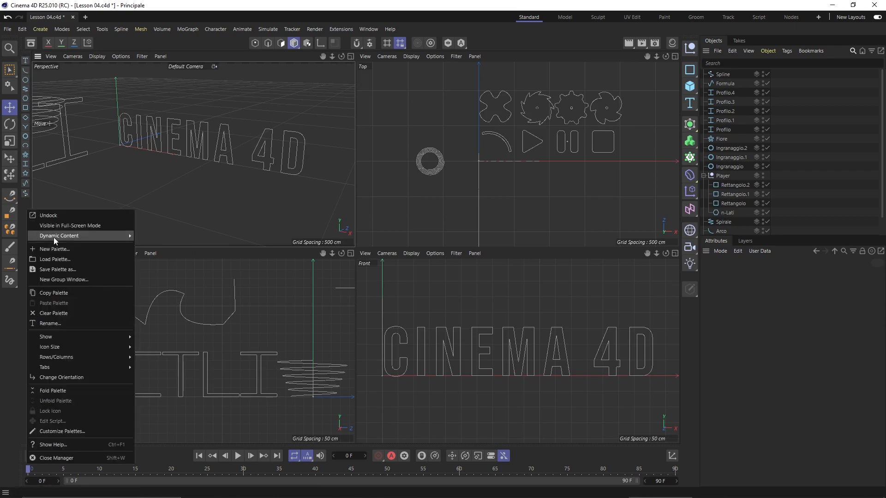
{"action": "mouse_move", "coordinate": [67, 351]}
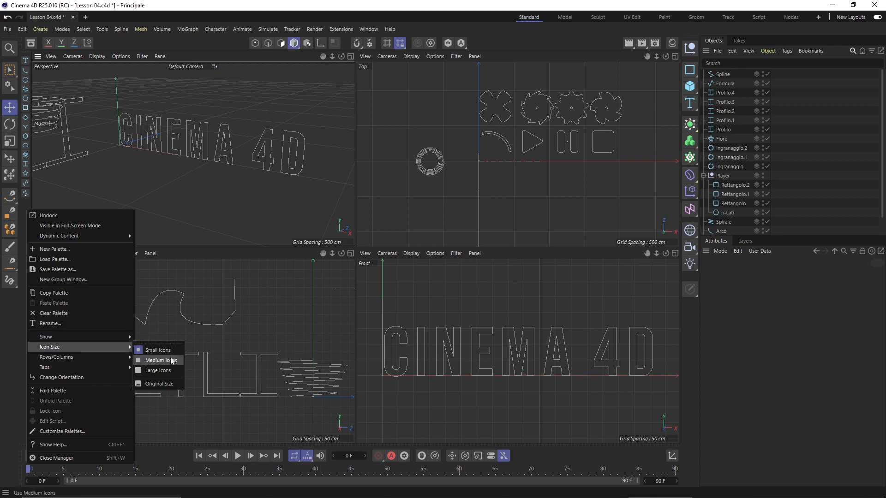
{"action": "left_click", "coordinate": [175, 368]}
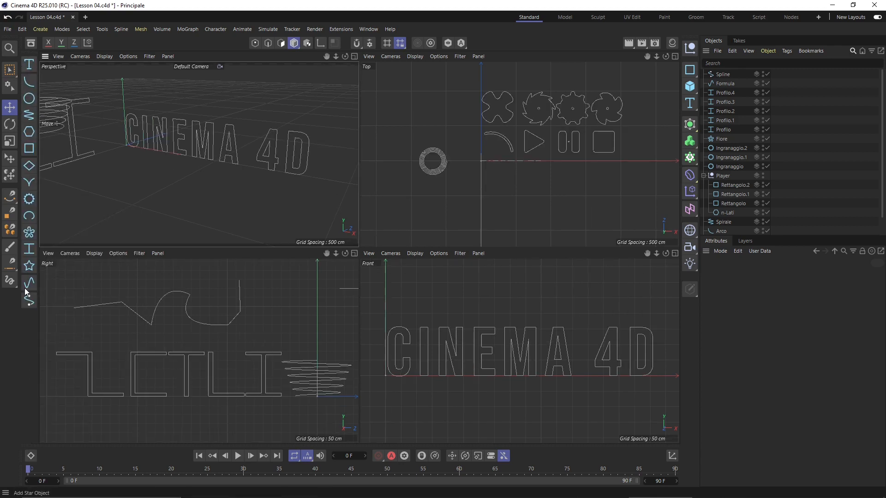
Add a Text Spline and raise it above the CINEMA 4D lettering
{"action": "left_click", "coordinate": [29, 65]}
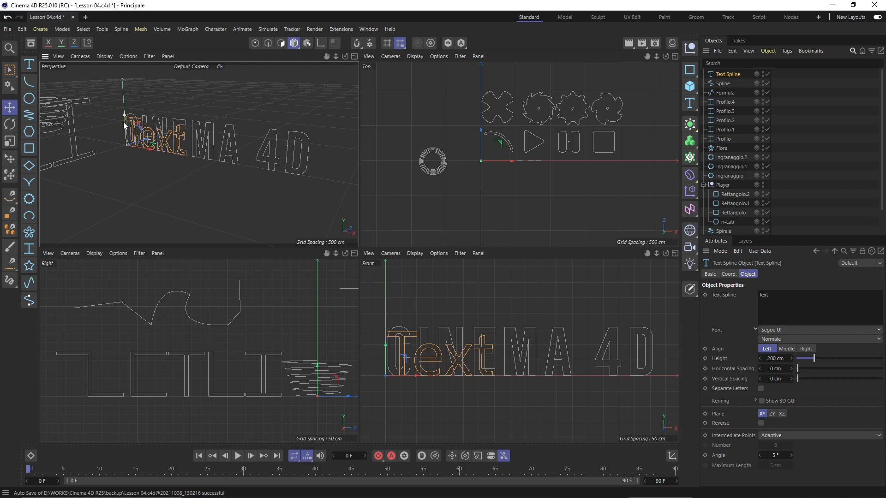
{"action": "left_click_drag", "start_coordinate": [123, 125], "coordinate": [128, 90]}
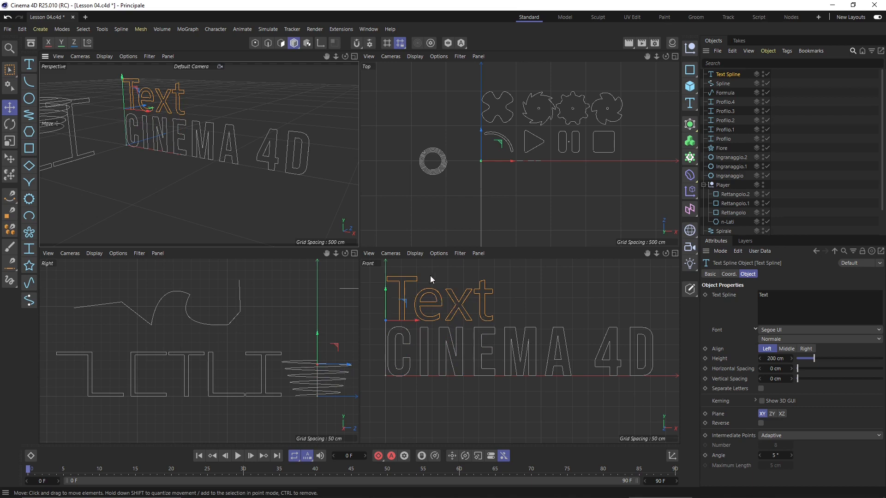
{"action": "double_click", "coordinate": [726, 75]}
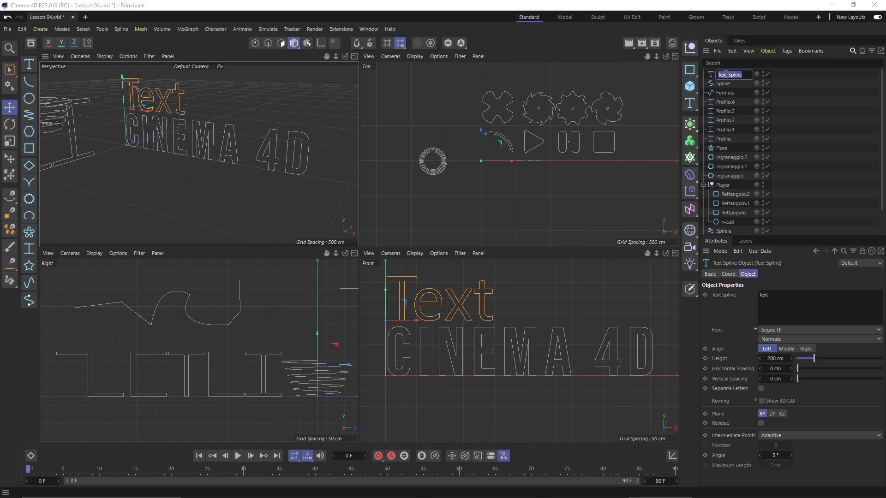
Name the text spline object 'Videocourse'
{"action": "type", "text": "Videocourse"}
{"action": "key", "text": "Return"}
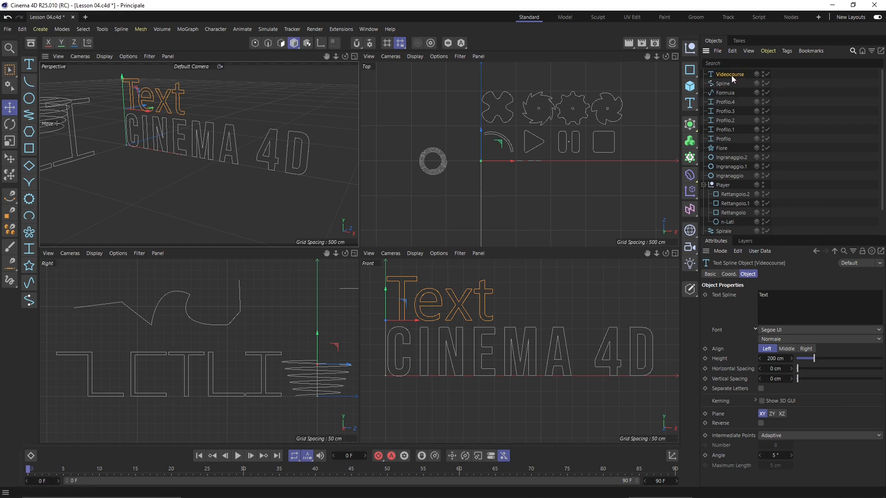
{"action": "double_click", "coordinate": [733, 74]}
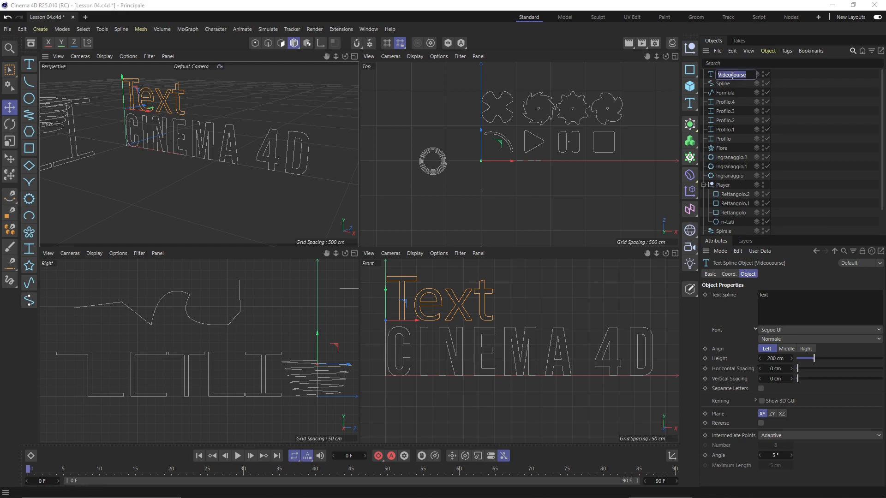
{"action": "left_click", "coordinate": [791, 305]}
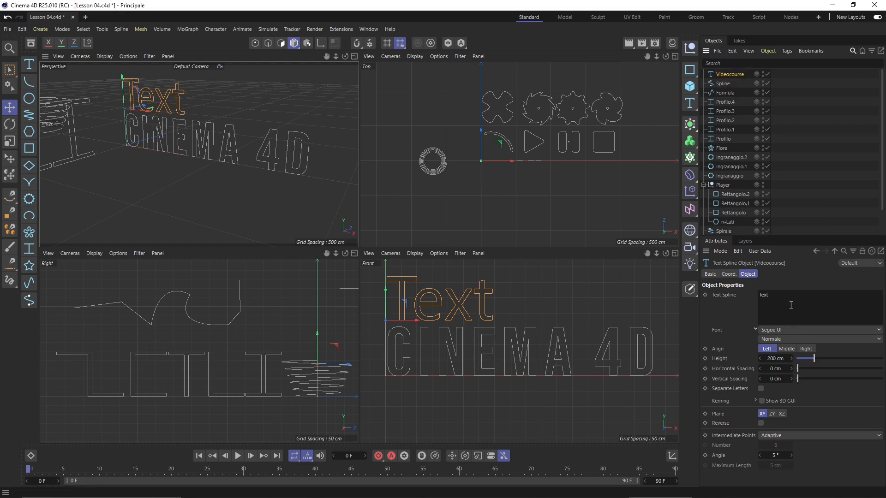
Change the spline's lettering from 'Text' to 'Videocourse'
{"action": "double_click", "coordinate": [764, 295]}
{"action": "type", "text": "Videocourse"}
{"action": "left_click", "coordinate": [608, 279]}
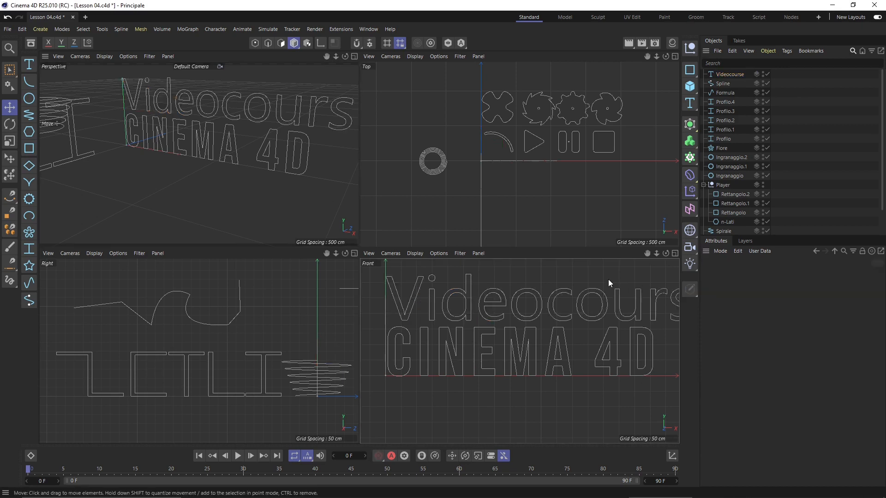
{"action": "scroll", "coordinate": [395, 314], "scroll_direction": "down", "scroll_amount": 2}
{"action": "left_click", "coordinate": [482, 304]}
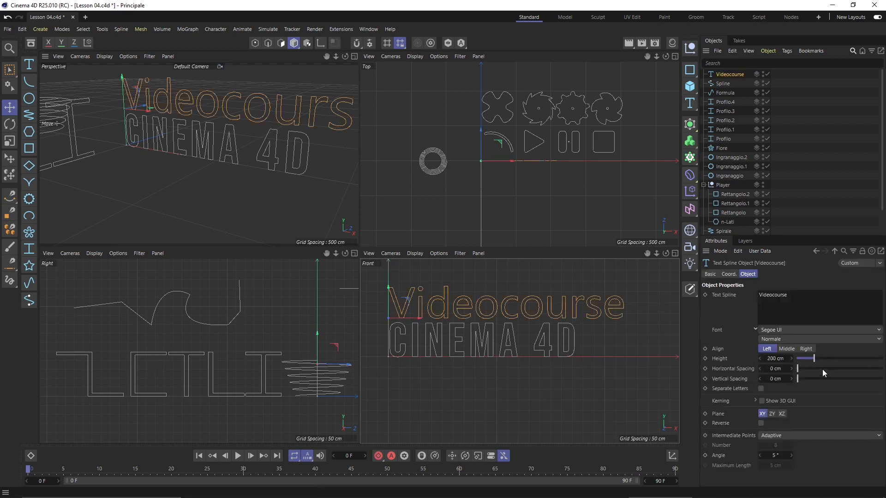
Set the text to 152 cm height, 3 cm horizontal spacing, and add a second line 'in'
{"action": "mouse_move", "coordinate": [814, 361]}
{"action": "left_mouse_down"}
{"action": "mouse_move", "coordinate": [815, 368]}
{"action": "mouse_move", "coordinate": [800, 368]}
{"action": "left_mouse_up"}
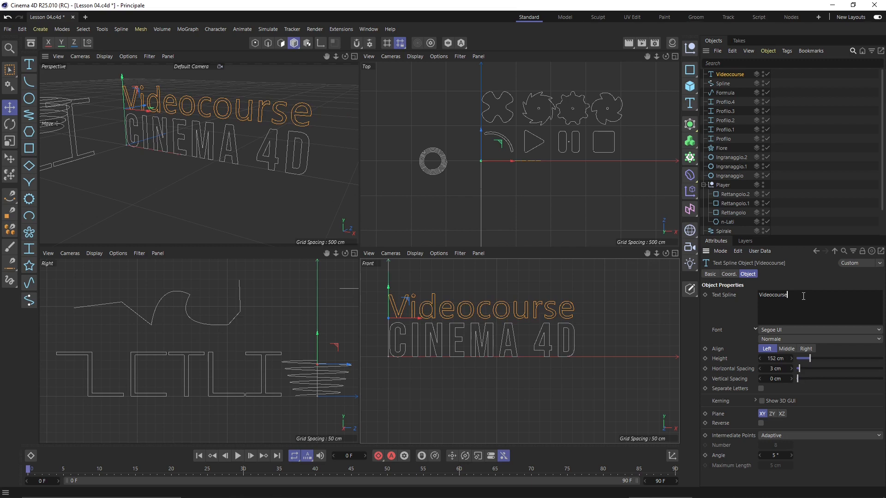
{"action": "type", "text": "in"}
Commit the two-line text and raise it above the CINEMA 4D lettering
{"action": "left_click", "coordinate": [622, 322]}
{"action": "left_click", "coordinate": [560, 317]}
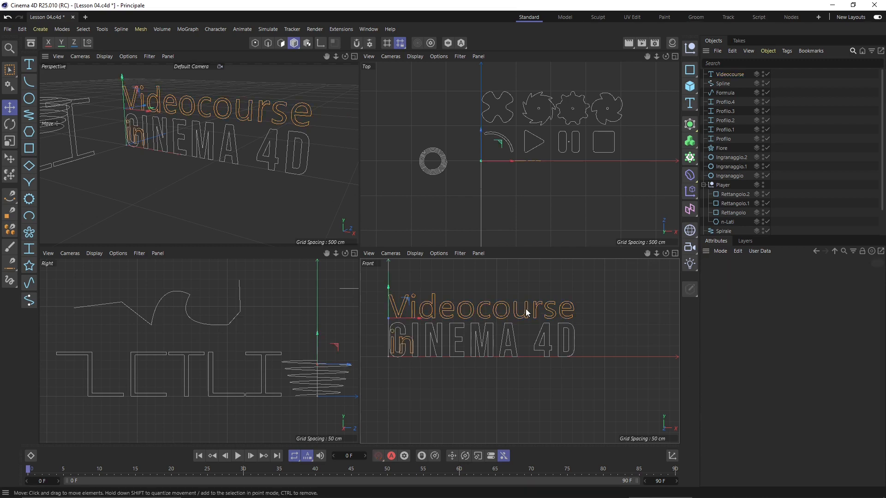
{"action": "left_click_drag", "start_coordinate": [391, 289], "coordinate": [392, 245]}
{"action": "left_click", "coordinate": [470, 367]}
{"action": "scroll", "coordinate": [475, 379], "scroll_direction": "down", "scroll_amount": 1}
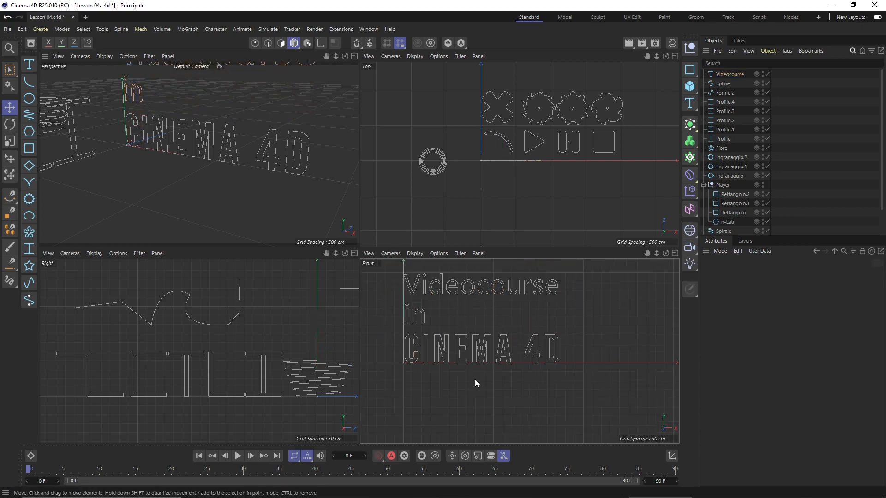
{"action": "left_click", "coordinate": [479, 294]}
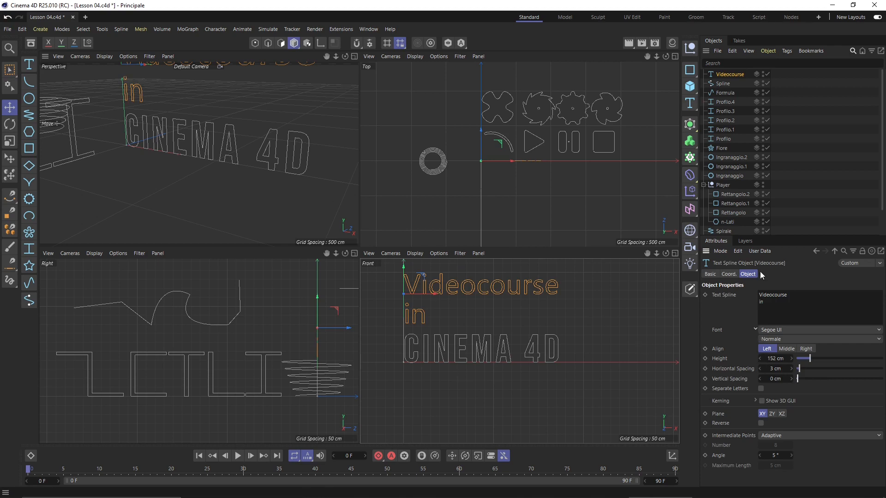
Try Middle alignment and ZY/XZ planes, settling on Left alignment on the XY plane
{"action": "left_click", "coordinate": [787, 349]}
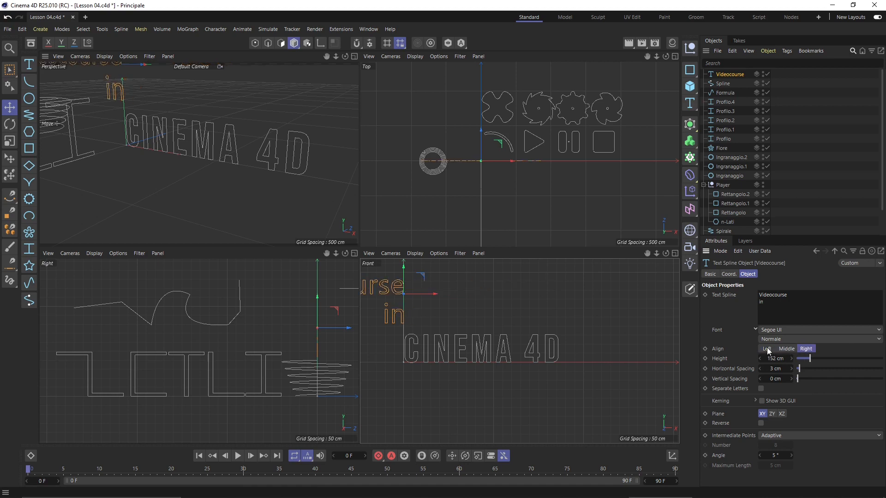
{"action": "left_click", "coordinate": [767, 349]}
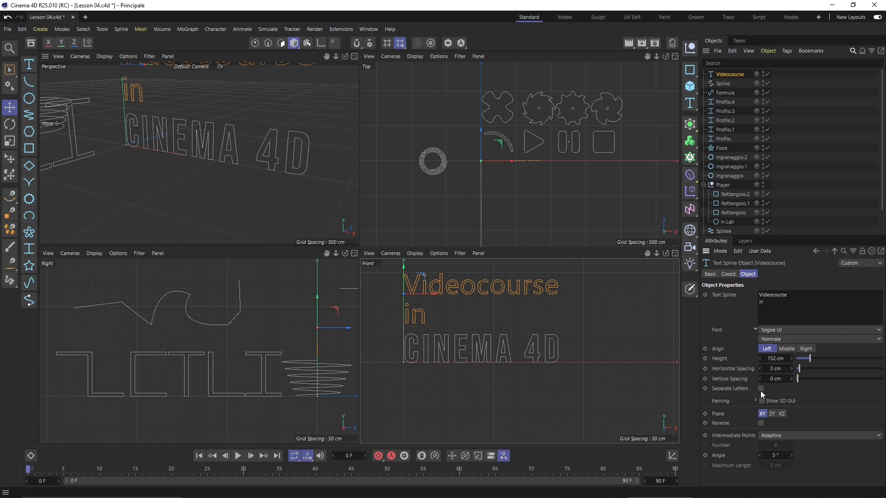
{"action": "left_click", "coordinate": [772, 416]}
{"action": "left_click", "coordinate": [781, 415]}
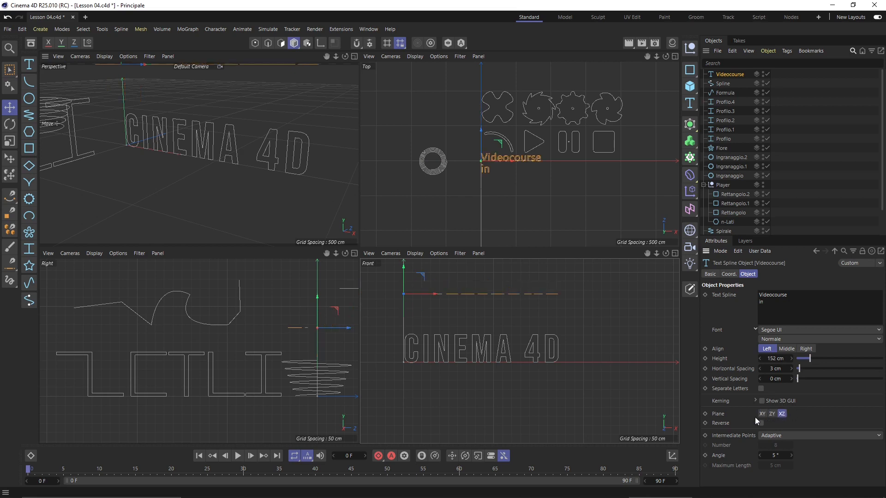
{"action": "left_click", "coordinate": [763, 414]}
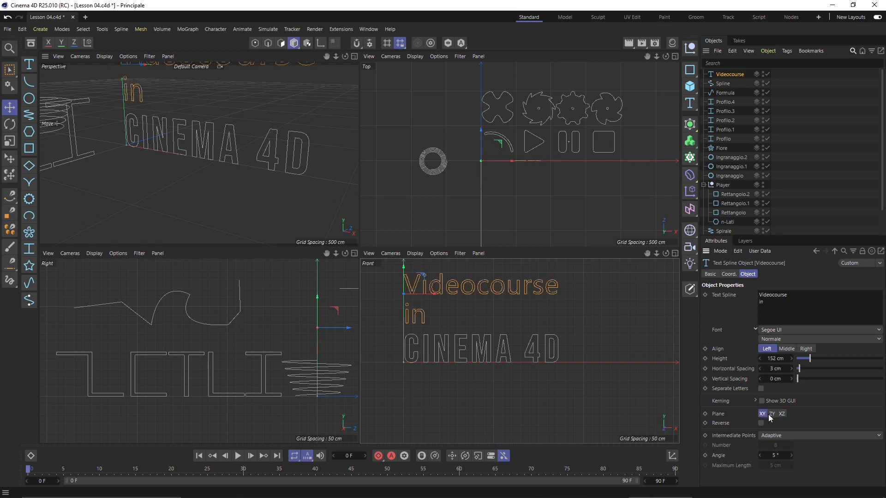
{"action": "left_click", "coordinate": [539, 377]}
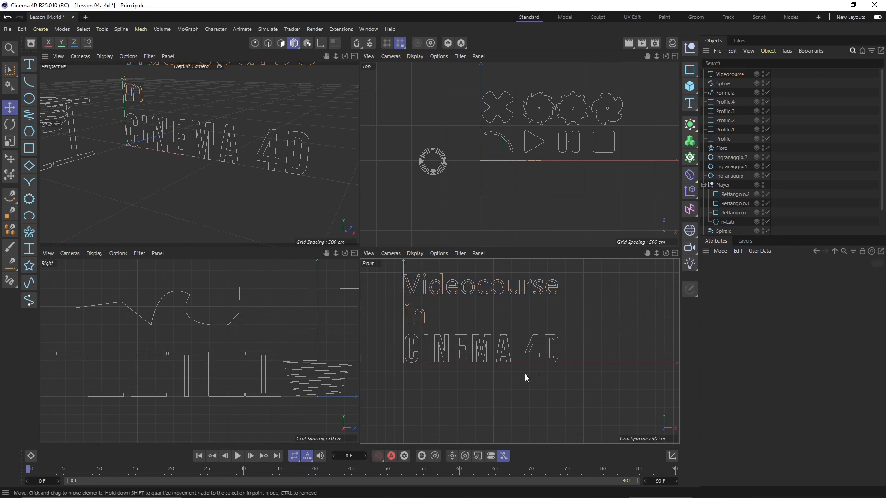
{"action": "left_click", "coordinate": [443, 286]}
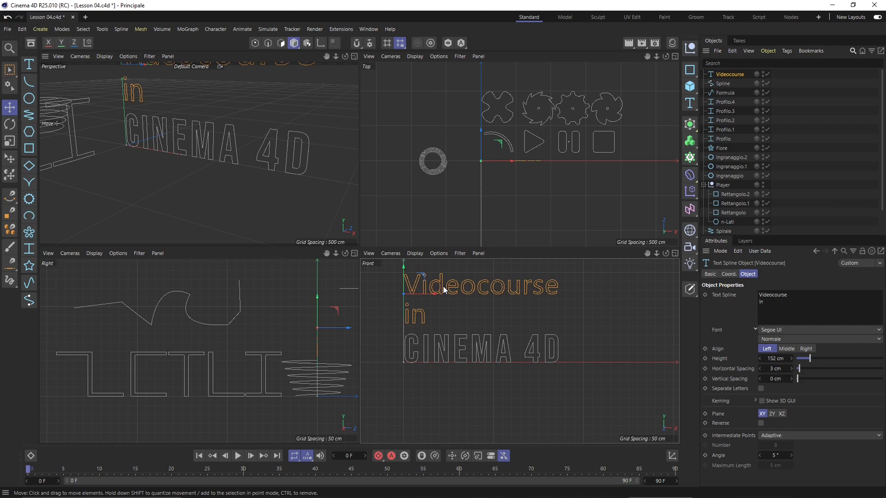
Delete the Videocourse text and add a new Arc spline, moved slightly up and right
{"action": "key", "text": "Delete"}
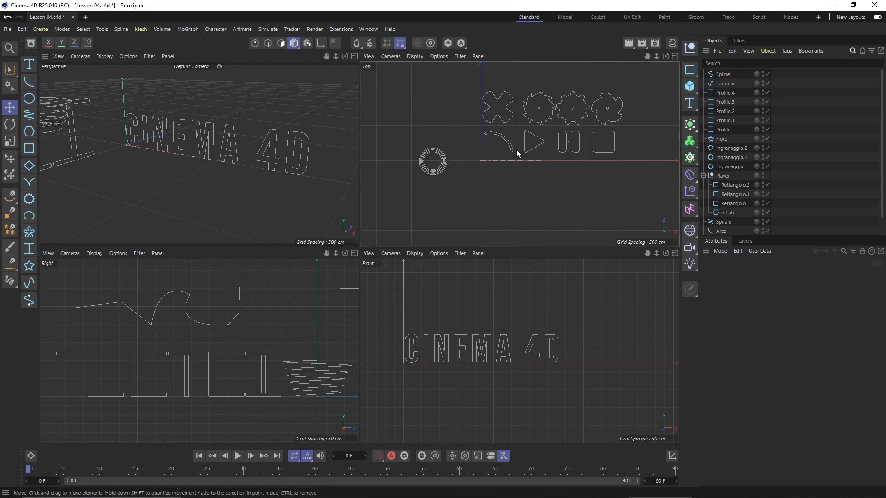
{"action": "left_click", "coordinate": [30, 84]}
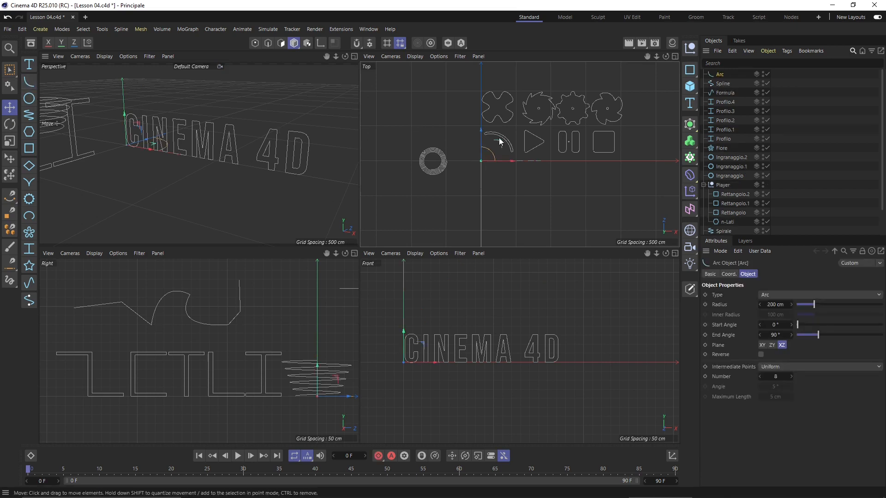
{"action": "scroll", "coordinate": [502, 145], "scroll_direction": "up", "scroll_amount": 4}
{"action": "left_click_drag", "start_coordinate": [475, 158], "coordinate": [490, 146]}
{"action": "scroll", "coordinate": [160, 131], "scroll_direction": "up", "scroll_amount": 4}
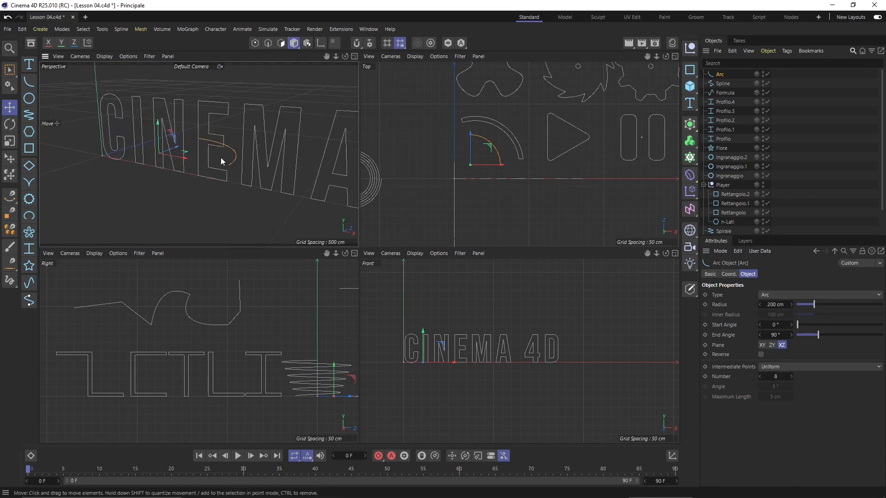
Delete the newly added Arc spline from the scene again
{"action": "scroll", "coordinate": [203, 163], "scroll_direction": "down", "scroll_amount": 5}
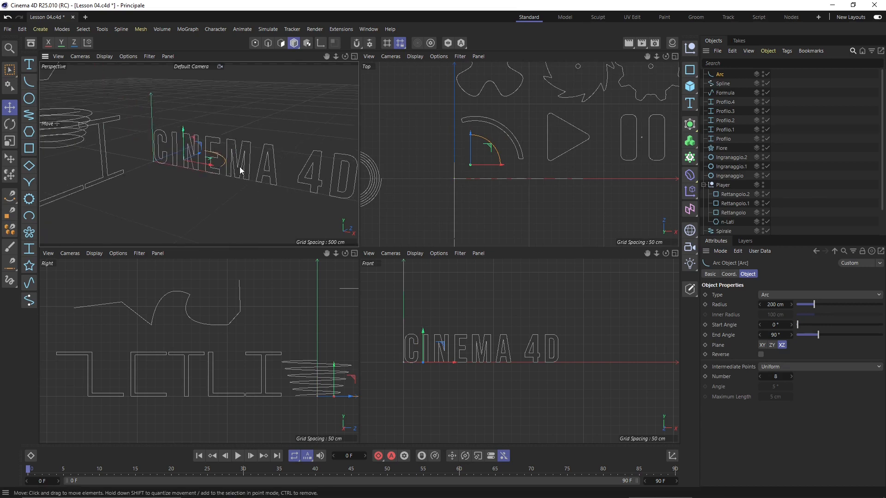
{"action": "key", "text": "Delete"}
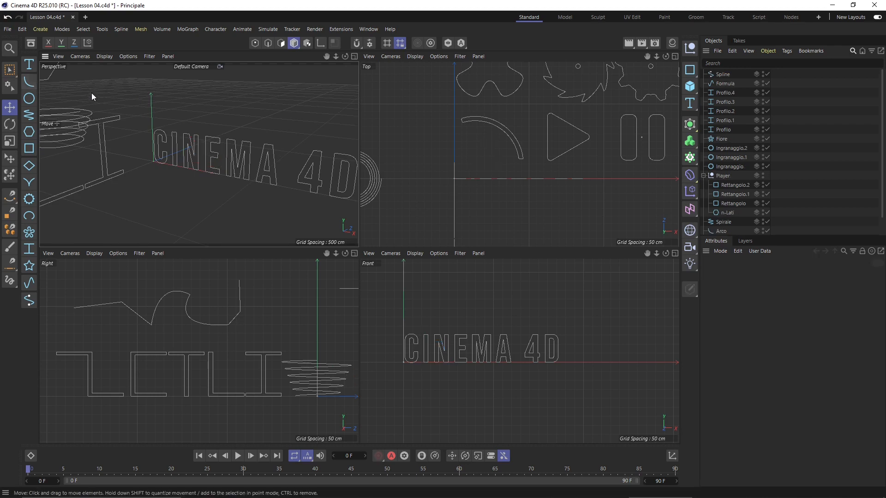
{"action": "scroll", "coordinate": [276, 324], "scroll_direction": "down", "scroll_amount": 2}
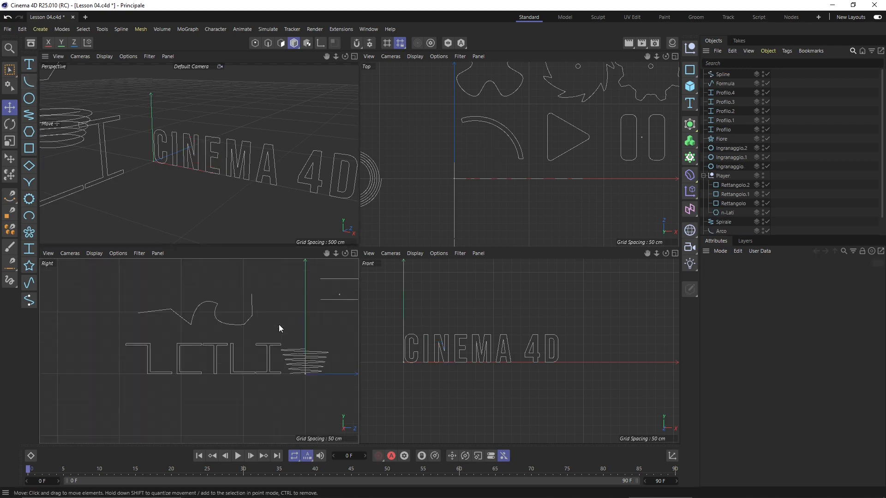
{"action": "left_click", "coordinate": [34, 82]}
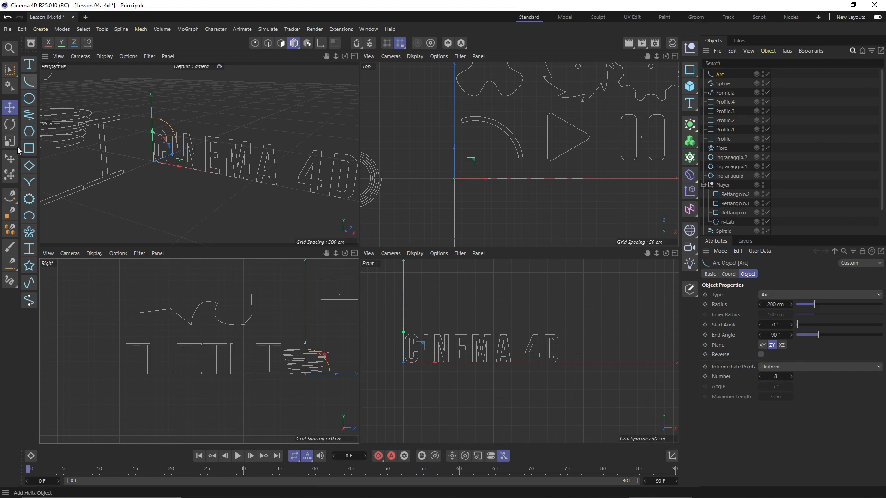
{"action": "scroll", "coordinate": [125, 344], "scroll_direction": "down", "scroll_amount": 2}
{"action": "scroll", "coordinate": [269, 382], "scroll_direction": "up", "scroll_amount": 2}
{"action": "scroll", "coordinate": [242, 376], "scroll_direction": "up", "scroll_amount": 3}
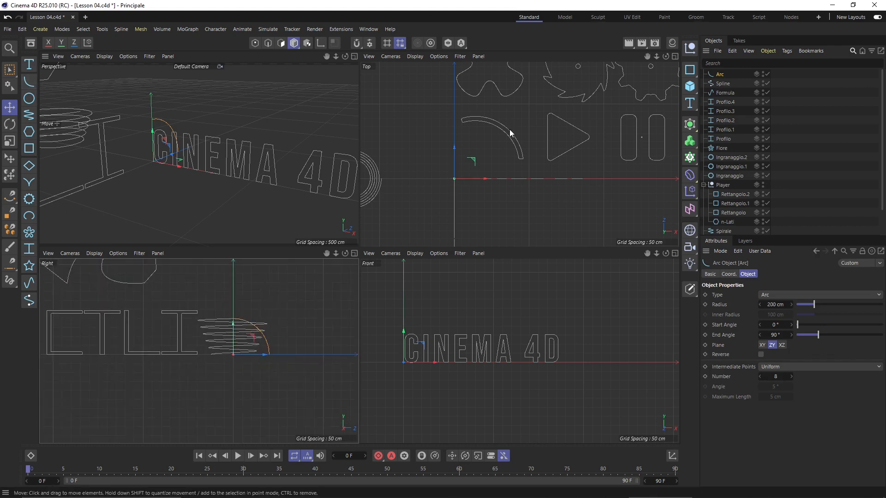
{"action": "scroll", "coordinate": [401, 195], "scroll_direction": "down", "scroll_amount": 2}
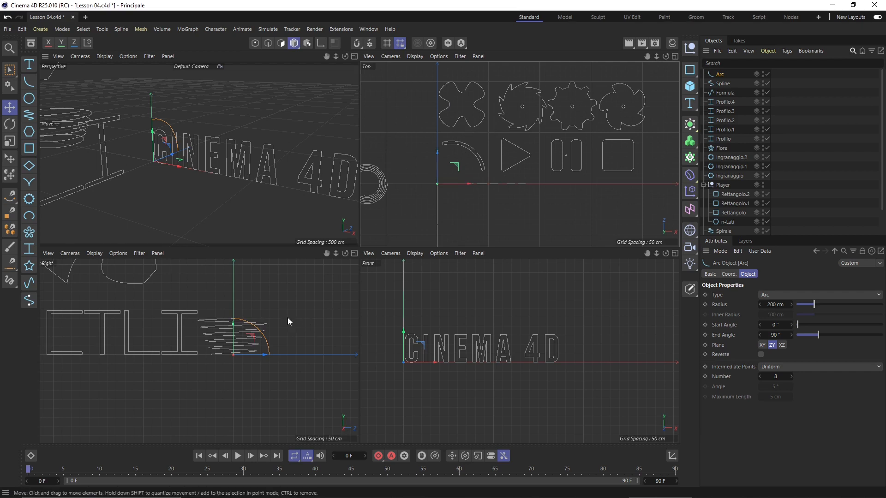
{"action": "scroll", "coordinate": [249, 339], "scroll_direction": "up", "scroll_amount": 2}
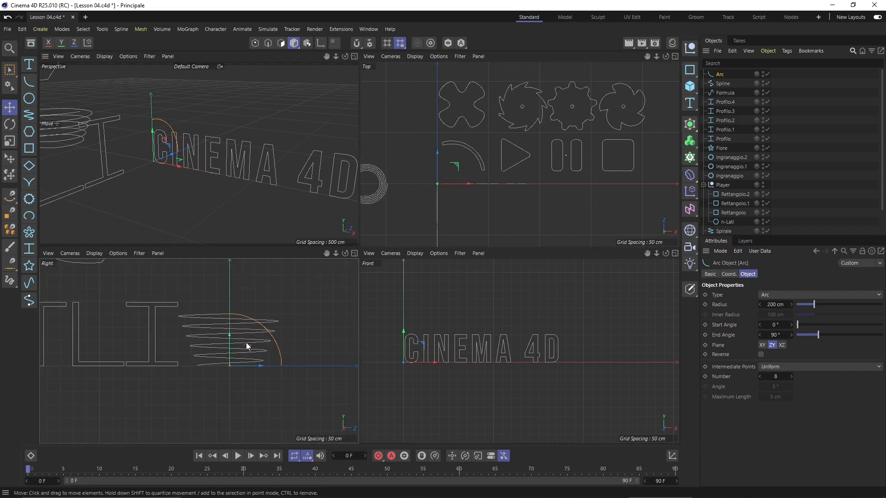
{"action": "left_click_drag", "start_coordinate": [245, 342], "coordinate": [298, 301]}
{"action": "scroll", "coordinate": [159, 353], "scroll_direction": "down", "scroll_amount": 1}
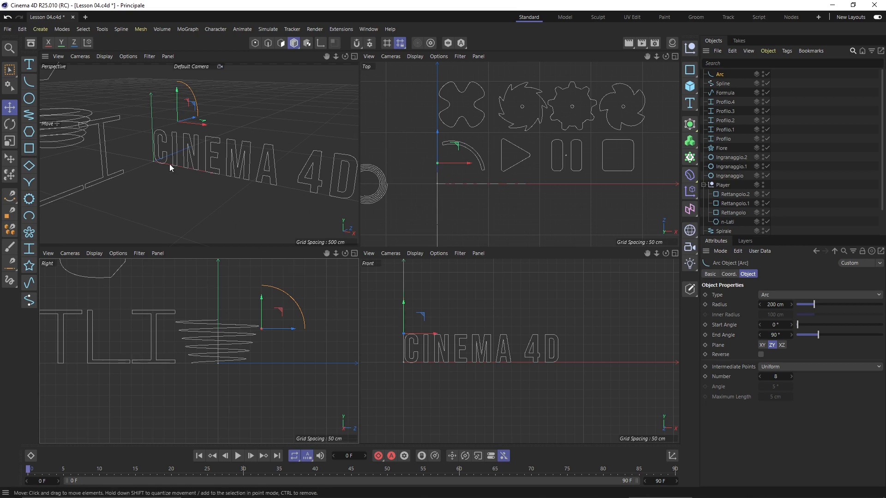
{"action": "key", "text": "Delete"}
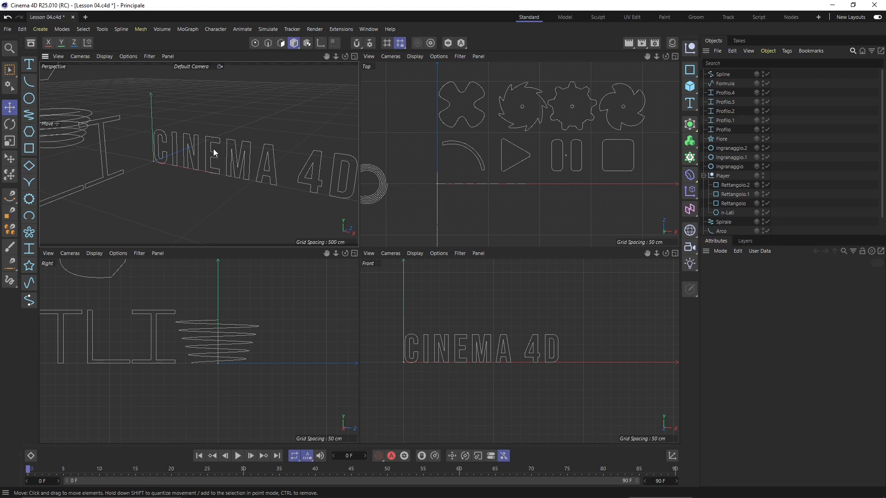
Replace the deleted arc with a new Arc spline moved up and right on the ground plane
{"action": "key", "text": "ctrl+z"}
{"action": "key", "text": "Delete"}
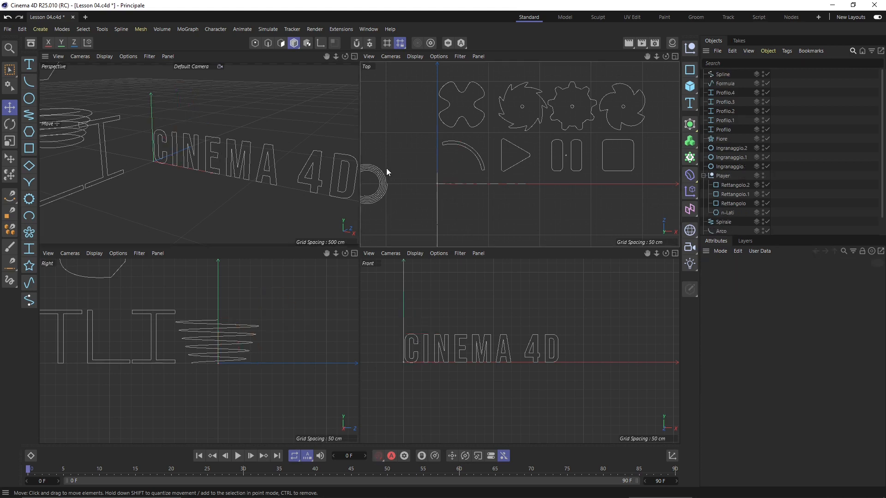
{"action": "scroll", "coordinate": [457, 179], "scroll_direction": "up", "scroll_amount": 5}
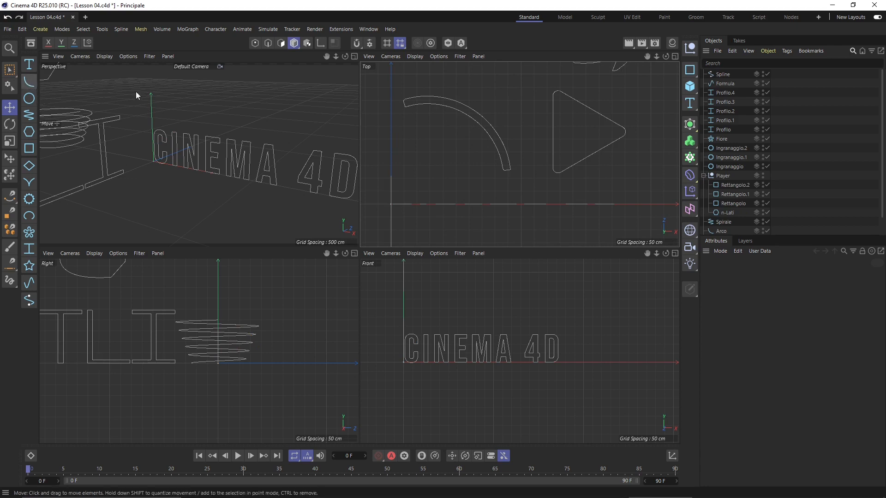
{"action": "left_click", "coordinate": [28, 83]}
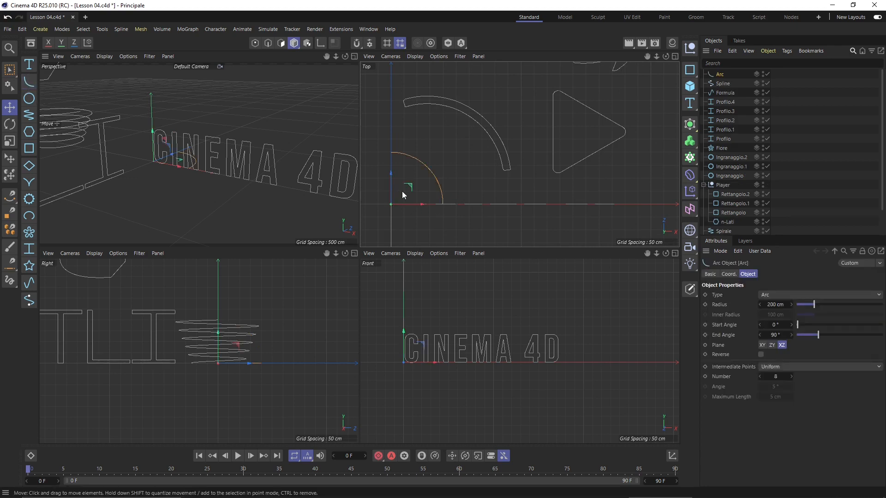
{"action": "left_click_drag", "start_coordinate": [412, 188], "coordinate": [424, 171]}
{"action": "scroll", "coordinate": [397, 193], "scroll_direction": "up", "scroll_amount": 3}
{"action": "scroll", "coordinate": [469, 207], "scroll_direction": "down", "scroll_amount": 3}
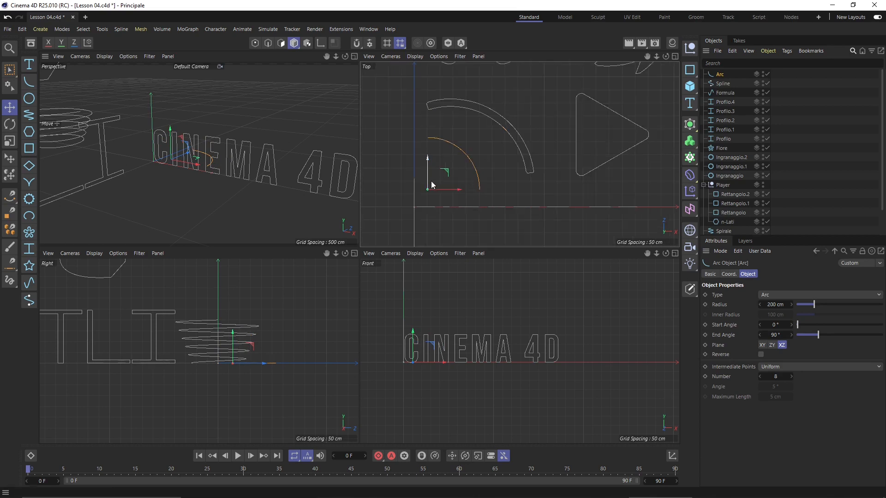
{"action": "scroll", "coordinate": [429, 183], "scroll_direction": "up", "scroll_amount": 2}
{"action": "left_click_drag", "start_coordinate": [447, 178], "coordinate": [456, 169]}
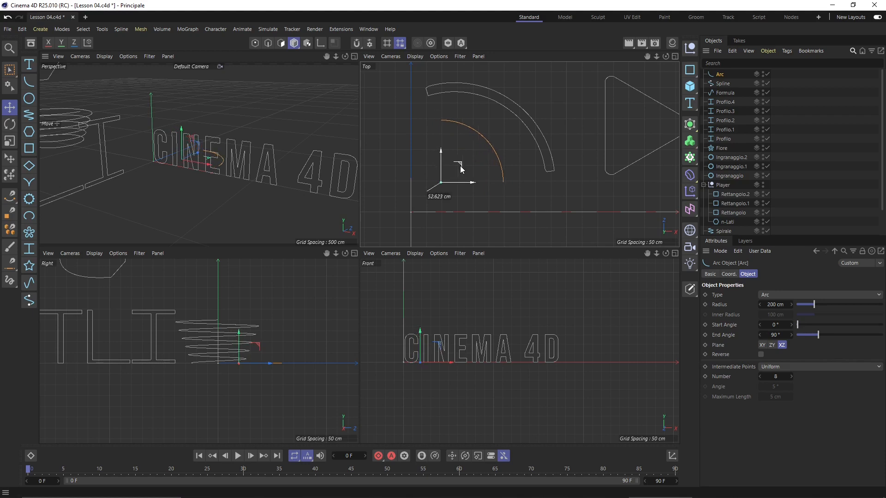
Compare the new arc's settings with the outer Arco ring, ending with the arc selected
{"action": "left_click", "coordinate": [454, 93]}
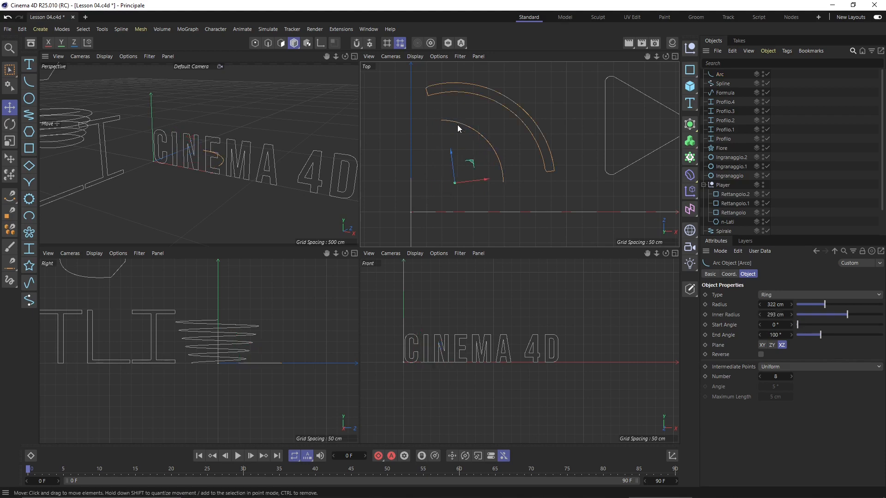
{"action": "left_click", "coordinate": [458, 129]}
{"action": "left_click", "coordinate": [467, 95]}
{"action": "left_click", "coordinate": [470, 128]}
{"action": "scroll", "coordinate": [464, 177], "scroll_direction": "down", "scroll_amount": 2}
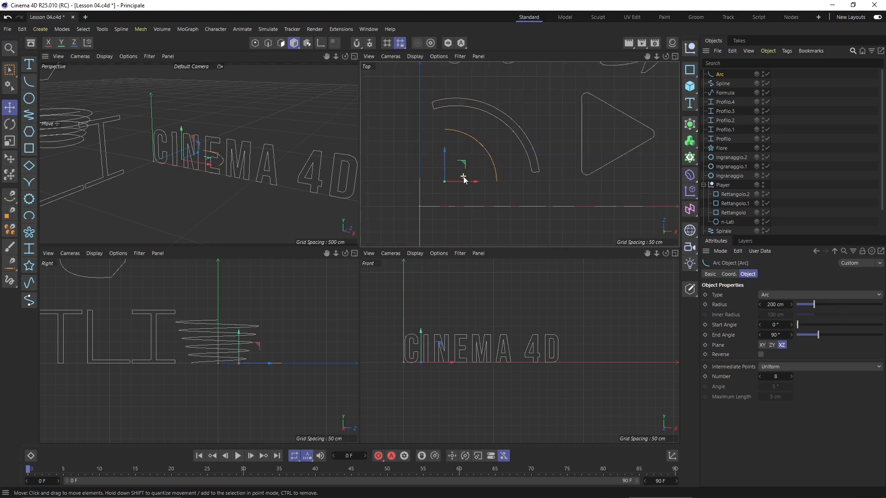
{"action": "scroll", "coordinate": [463, 180], "scroll_direction": "down", "scroll_amount": 2}
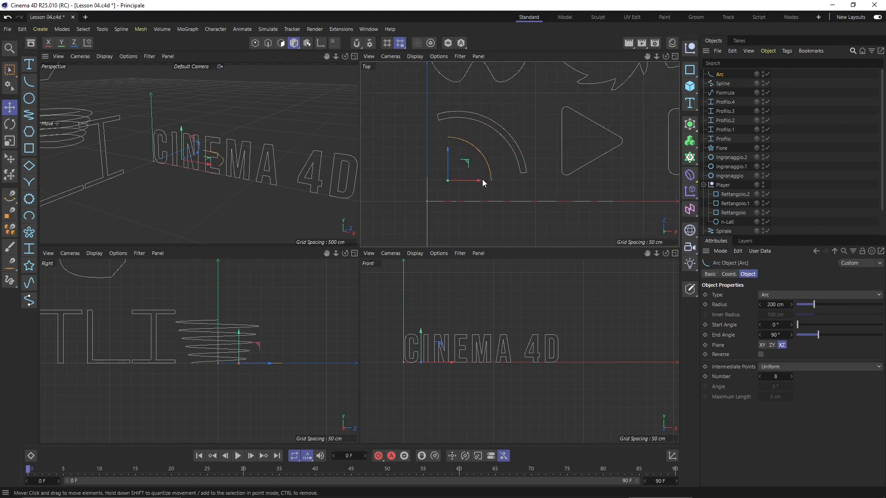
{"action": "left_click", "coordinate": [489, 123]}
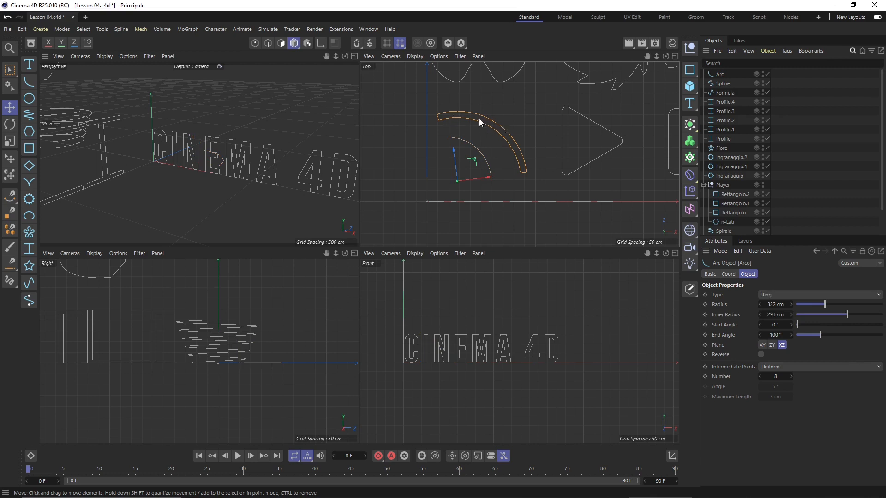
{"action": "left_click", "coordinate": [438, 148]}
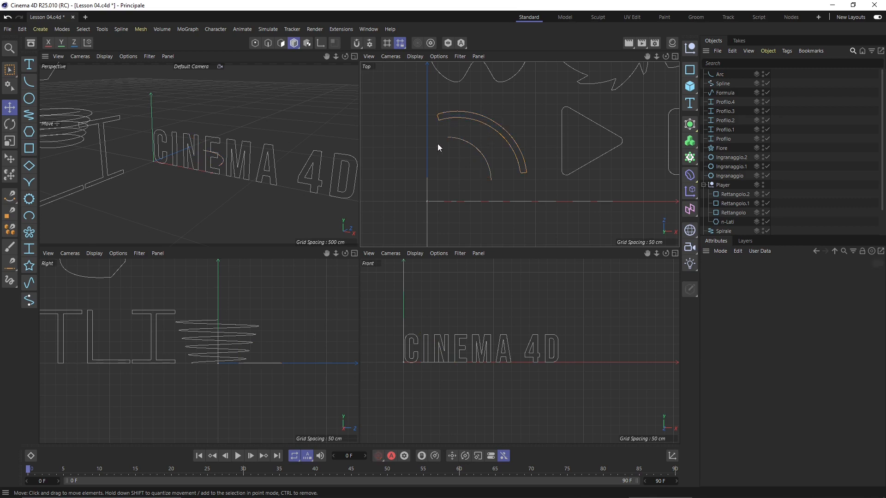
{"action": "left_click", "coordinate": [478, 152]}
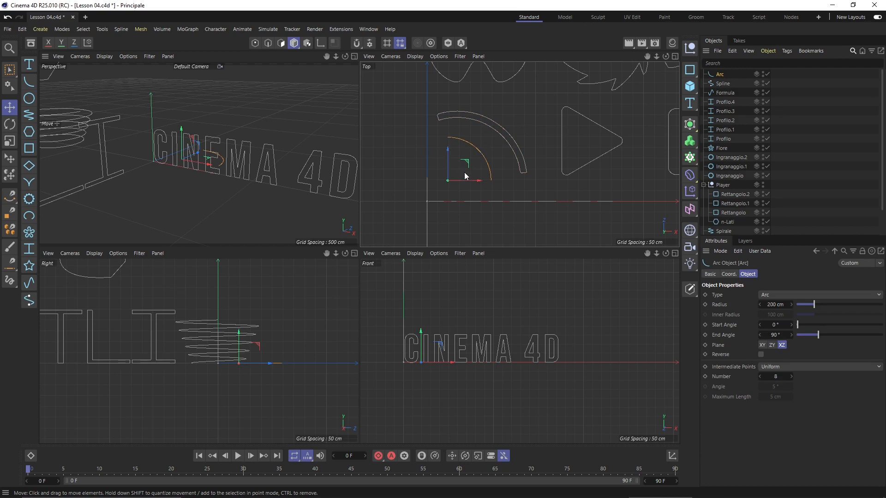
{"action": "scroll", "coordinate": [436, 166], "scroll_direction": "down", "scroll_amount": 3}
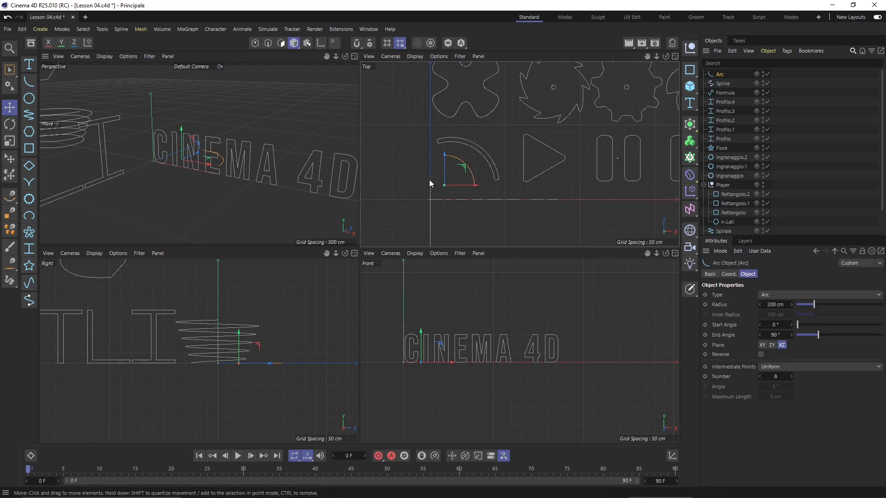
{"action": "scroll", "coordinate": [441, 184], "scroll_direction": "up", "scroll_amount": 2}
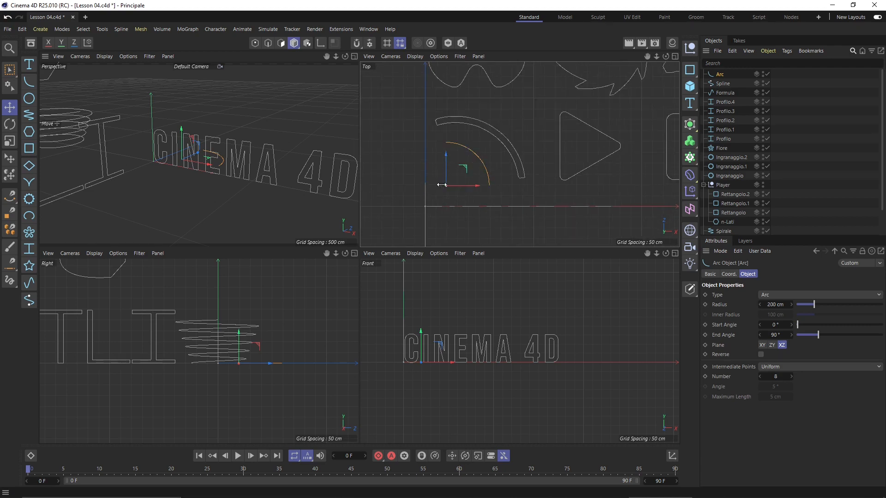
{"action": "left_click", "coordinate": [460, 137]}
{"action": "left_click", "coordinate": [466, 148]}
Try the arc types Sector, Segment and Ring on the new arc
{"action": "left_click", "coordinate": [793, 294]}
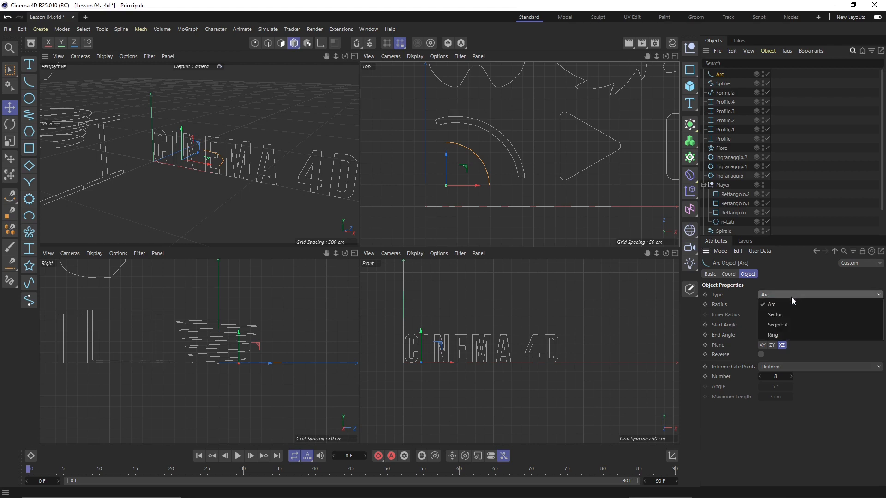
{"action": "left_click", "coordinate": [774, 319]}
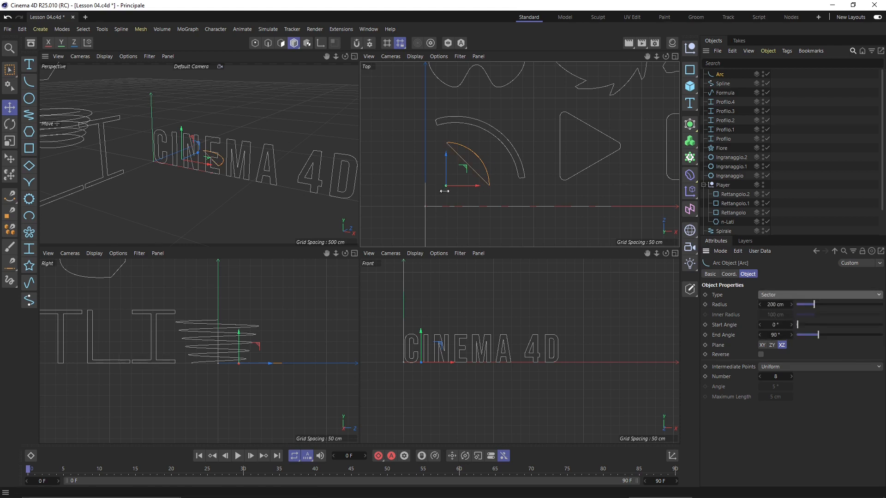
{"action": "left_click", "coordinate": [783, 296]}
{"action": "left_click", "coordinate": [790, 322]}
{"action": "left_click", "coordinate": [513, 189]}
{"action": "left_click", "coordinate": [488, 184]}
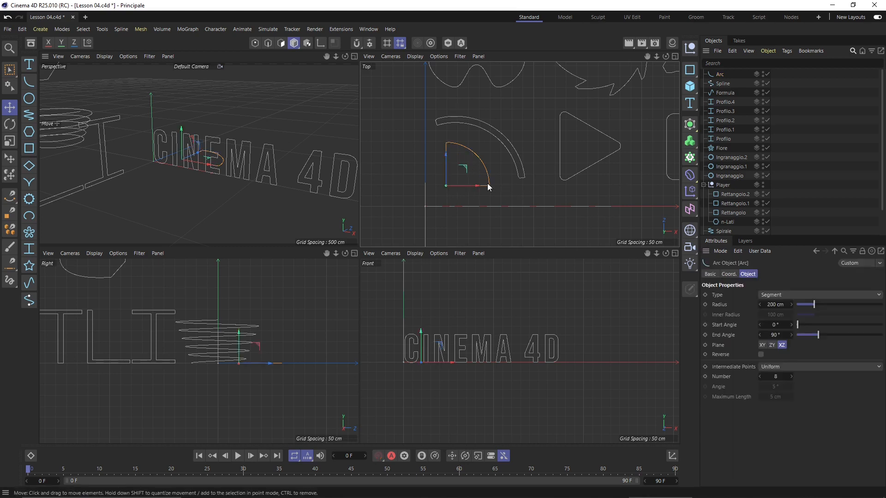
{"action": "left_click", "coordinate": [774, 300]}
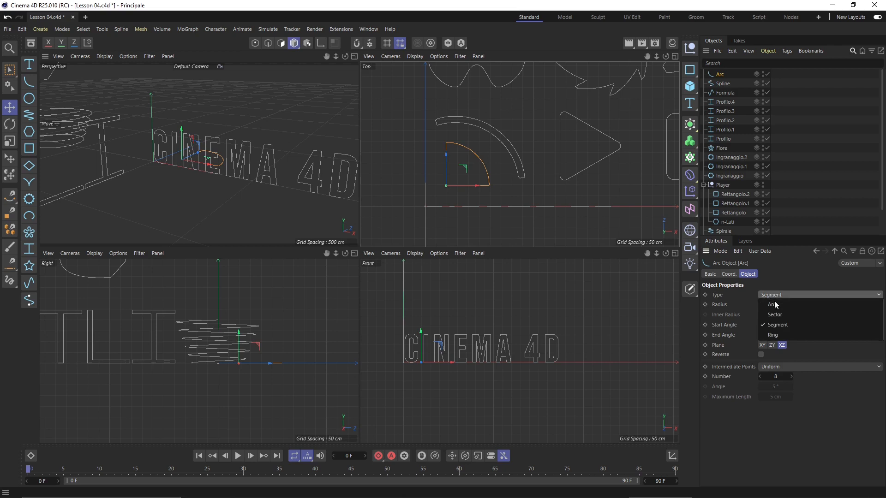
{"action": "left_click", "coordinate": [780, 337]}
Adjust the ring's radius, then switch the arc back to the Segment type
{"action": "left_click", "coordinate": [517, 198]}
{"action": "left_click", "coordinate": [506, 141]}
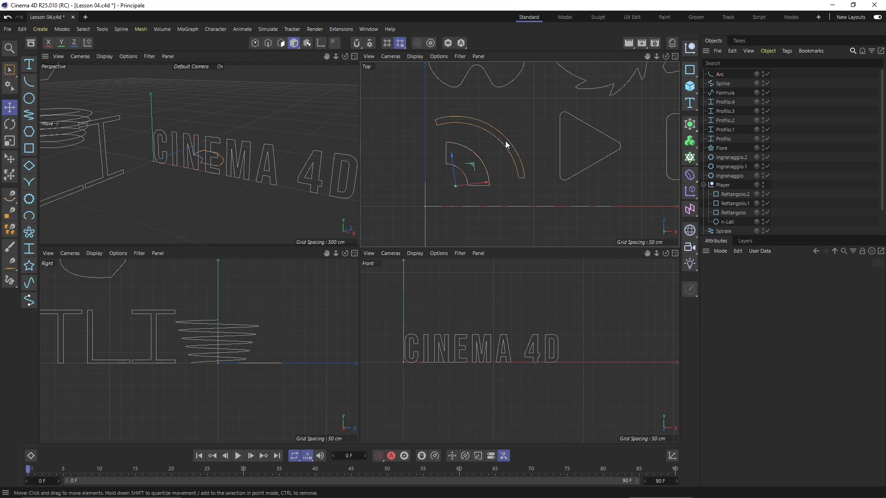
{"action": "left_click", "coordinate": [479, 140]}
{"action": "left_click", "coordinate": [477, 160]}
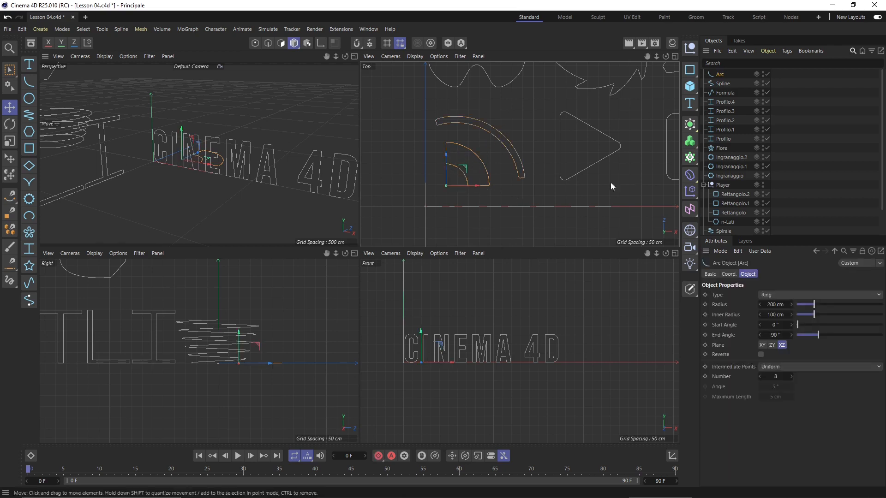
{"action": "mouse_move", "coordinate": [816, 312]}
{"action": "left_mouse_down"}
{"action": "mouse_move", "coordinate": [828, 307]}
{"action": "mouse_move", "coordinate": [812, 304]}
{"action": "mouse_move", "coordinate": [838, 324]}
{"action": "mouse_move", "coordinate": [810, 315]}
{"action": "left_mouse_up"}
{"action": "left_click", "coordinate": [783, 295]}
{"action": "left_click", "coordinate": [790, 325]}
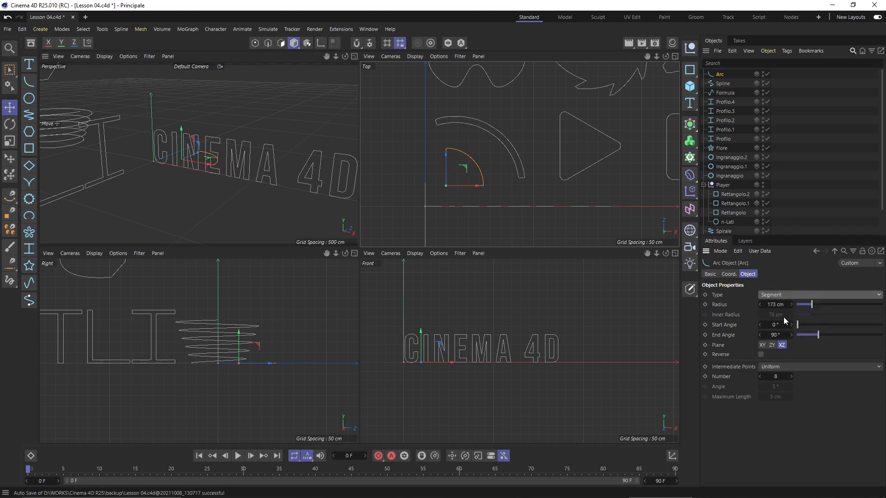
Nudge the arc and trim it to span from a 24° start to a 72° end angle
{"action": "left_click_drag", "start_coordinate": [487, 184], "coordinate": [488, 185]}
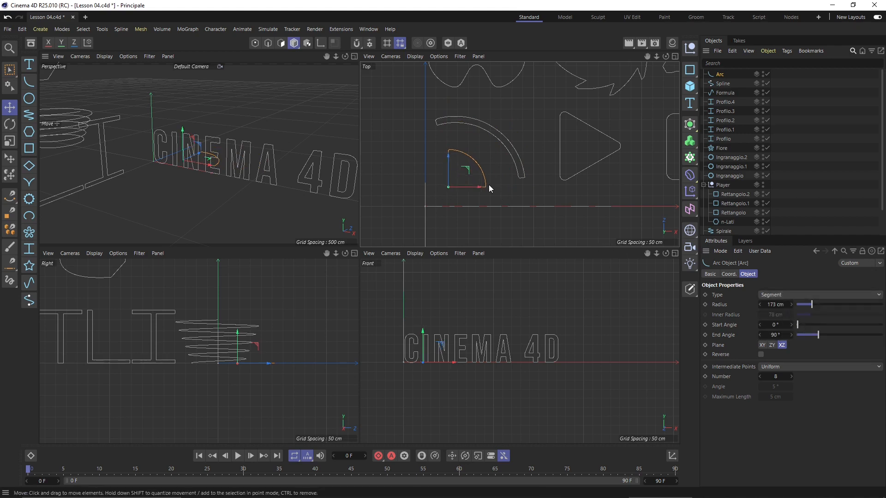
{"action": "left_click", "coordinate": [488, 162]}
{"action": "left_click", "coordinate": [472, 157]}
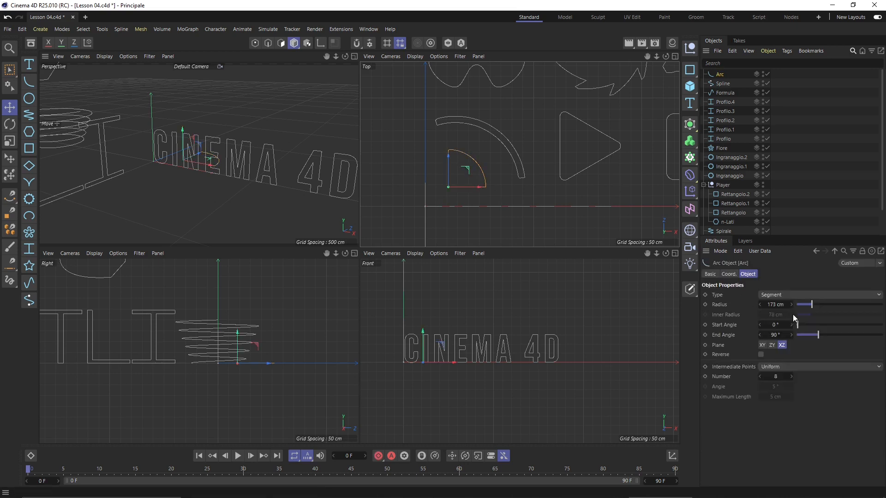
{"action": "mouse_move", "coordinate": [798, 325]}
{"action": "left_mouse_down"}
{"action": "mouse_move", "coordinate": [872, 334]}
{"action": "mouse_move", "coordinate": [776, 357]}
{"action": "mouse_move", "coordinate": [805, 356]}
{"action": "mouse_move", "coordinate": [820, 339]}
{"action": "mouse_move", "coordinate": [814, 334]}
{"action": "left_mouse_up"}
{"action": "left_click", "coordinate": [485, 188]}
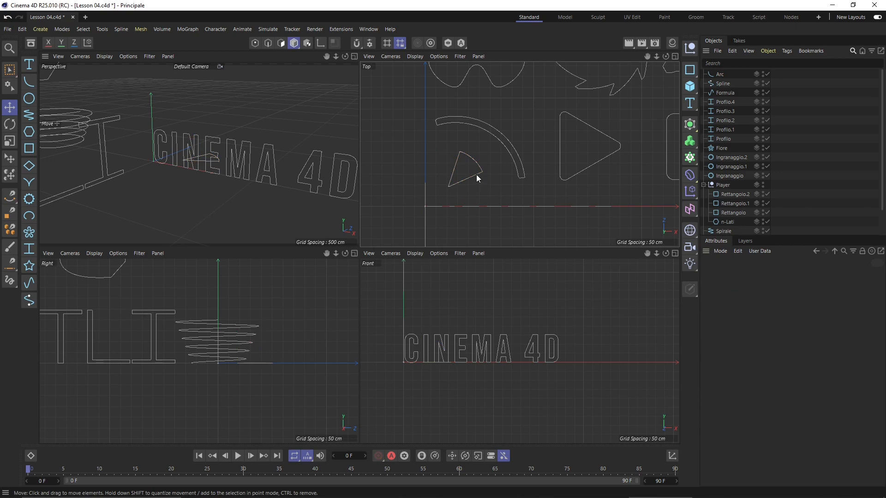
{"action": "scroll", "coordinate": [429, 159], "scroll_direction": "down", "scroll_amount": 5}
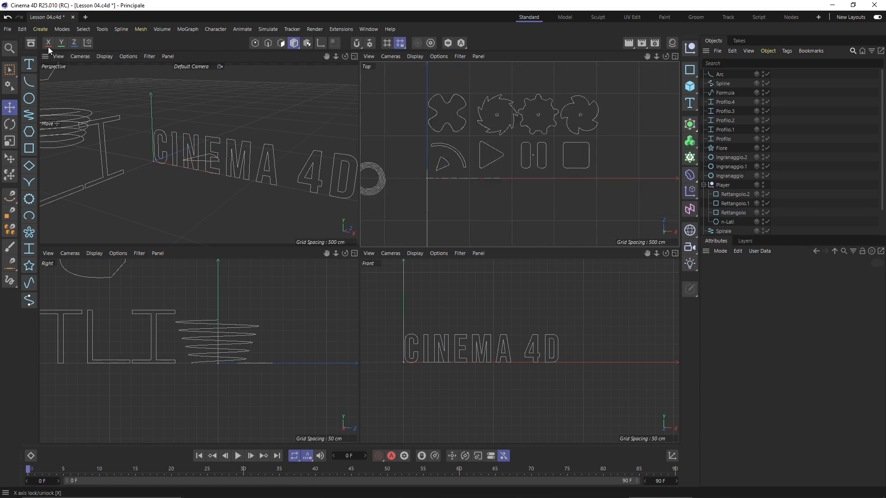
{"action": "left_click", "coordinate": [41, 29]}
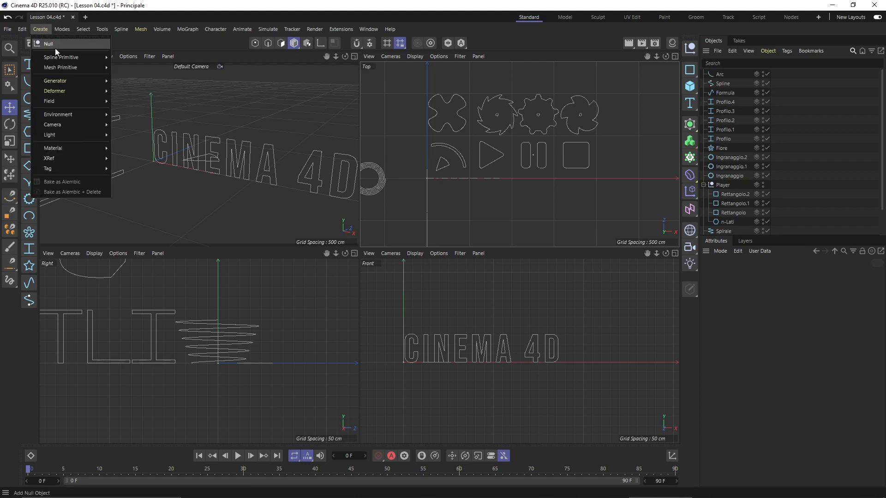
{"action": "mouse_move", "coordinate": [61, 56]}
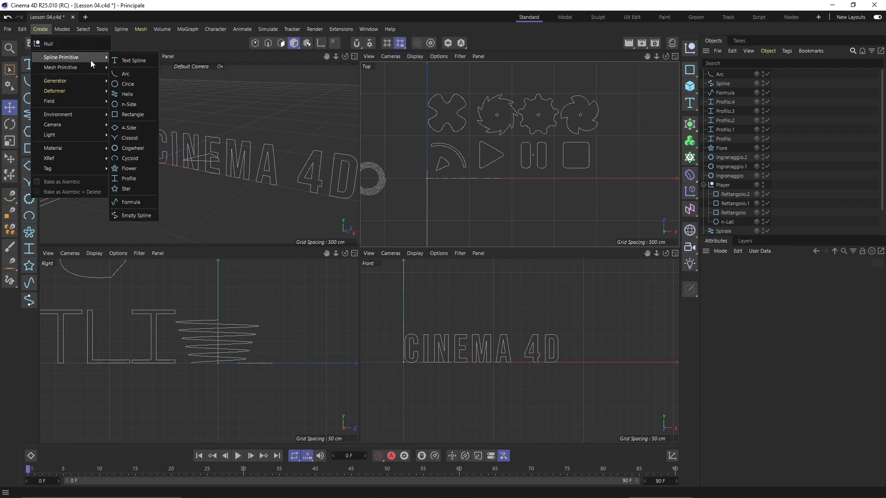
{"action": "mouse_move", "coordinate": [98, 162]}
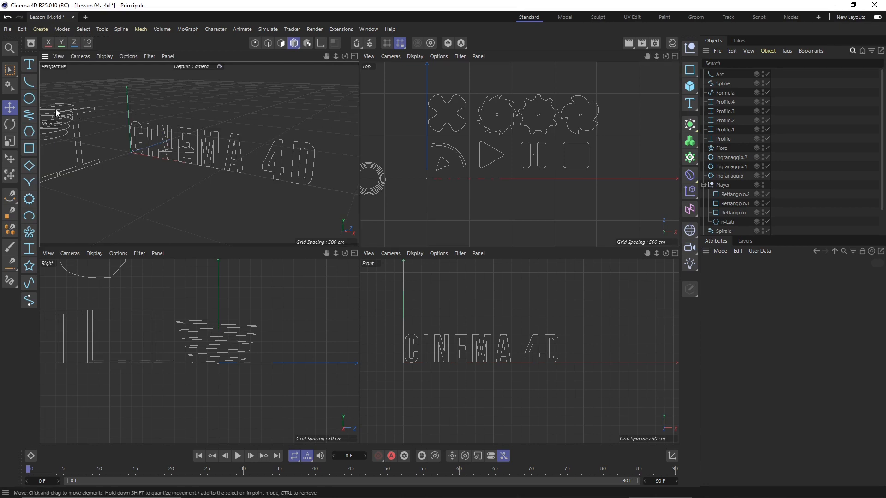
{"action": "scroll", "coordinate": [131, 144], "scroll_direction": "down", "scroll_amount": 2}
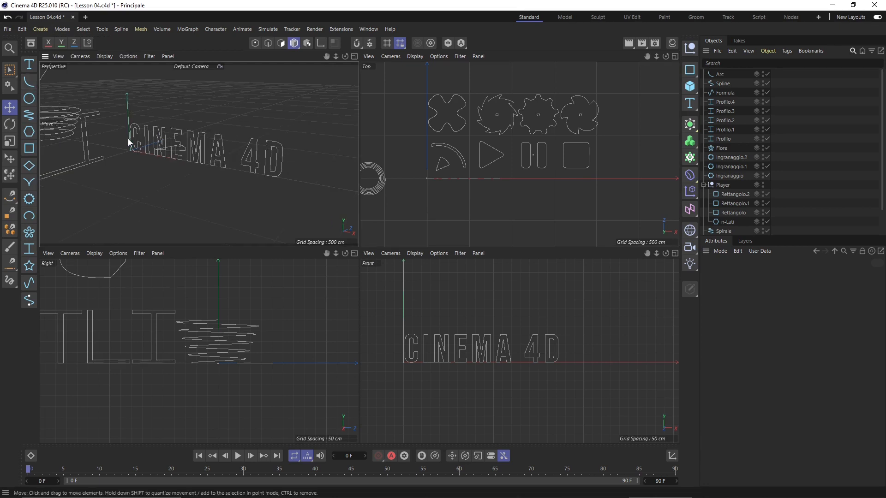
{"action": "left_click", "coordinate": [445, 168]}
{"action": "scroll", "coordinate": [454, 198], "scroll_direction": "up", "scroll_amount": 1}
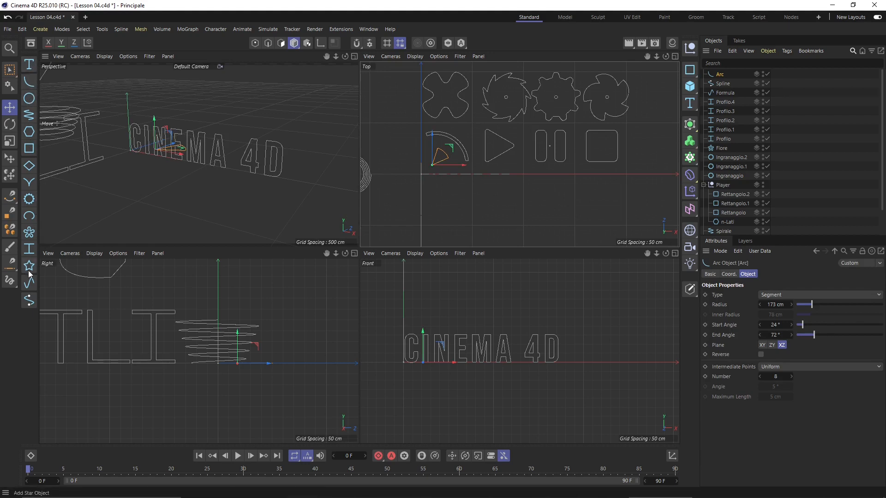
{"action": "left_click", "coordinate": [134, 112]}
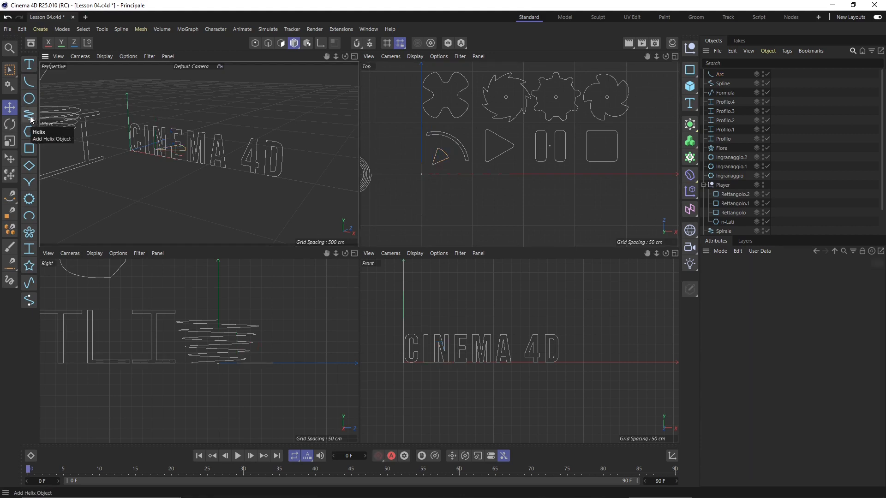
{"action": "left_click_drag", "start_coordinate": [241, 152], "coordinate": [262, 152], "text": "alt"}
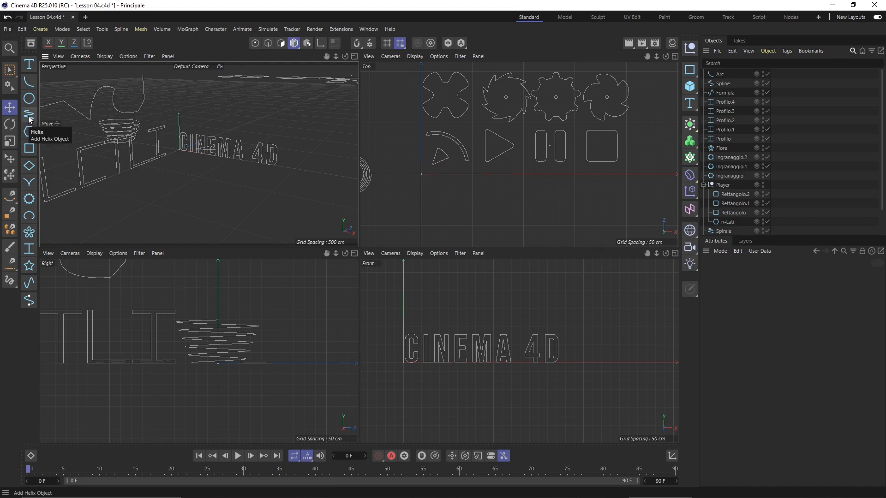
{"action": "left_click", "coordinate": [110, 127]}
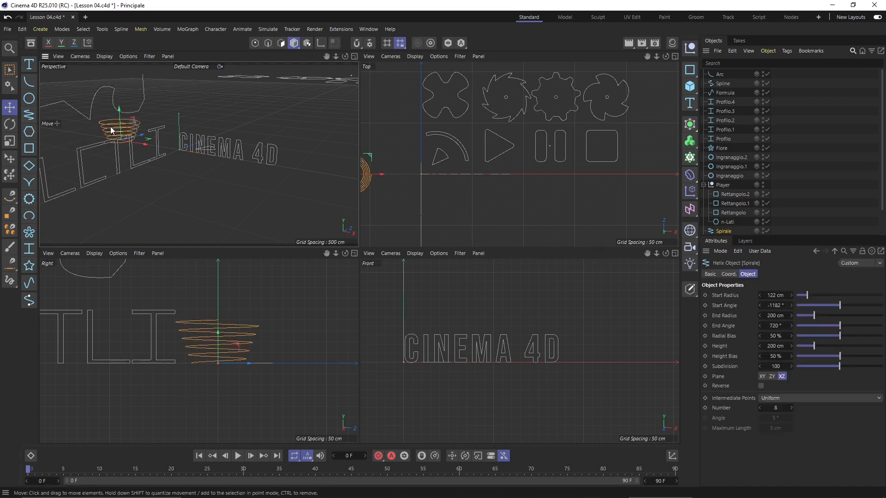
{"action": "left_click", "coordinate": [29, 115]}
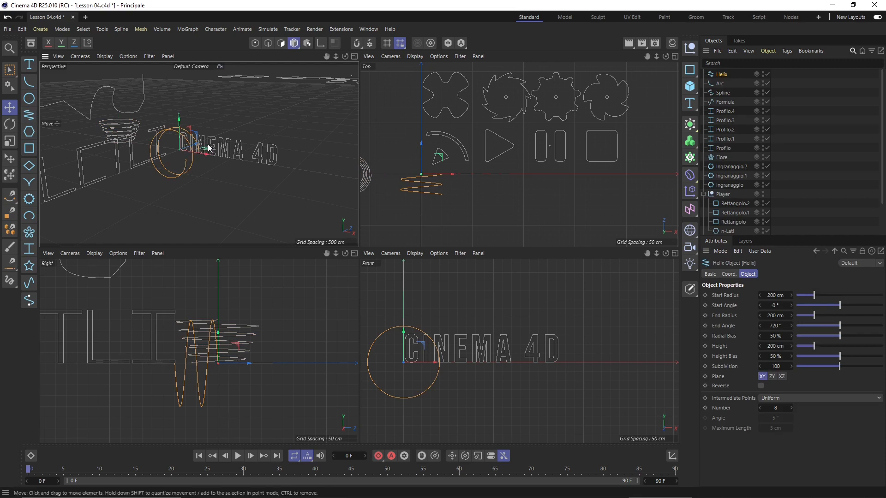
{"action": "left_click_drag", "start_coordinate": [206, 150], "coordinate": [217, 174]}
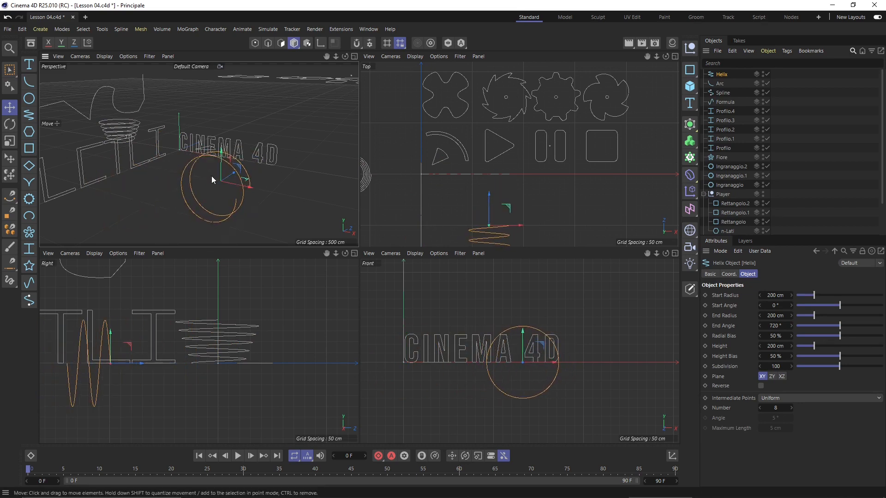
{"action": "left_click", "coordinate": [126, 129]}
{"action": "left_click", "coordinate": [191, 162]}
{"action": "mouse_move", "coordinate": [809, 295]}
{"action": "left_mouse_down"}
{"action": "mouse_move", "coordinate": [840, 303]}
{"action": "mouse_move", "coordinate": [778, 297]}
{"action": "mouse_move", "coordinate": [799, 301]}
{"action": "left_mouse_up"}
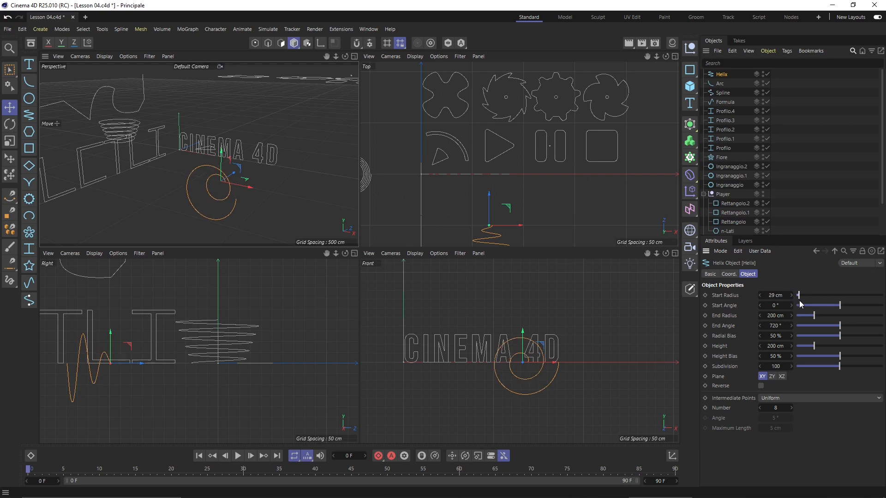
{"action": "scroll", "coordinate": [451, 140], "scroll_direction": "down", "scroll_amount": 6}
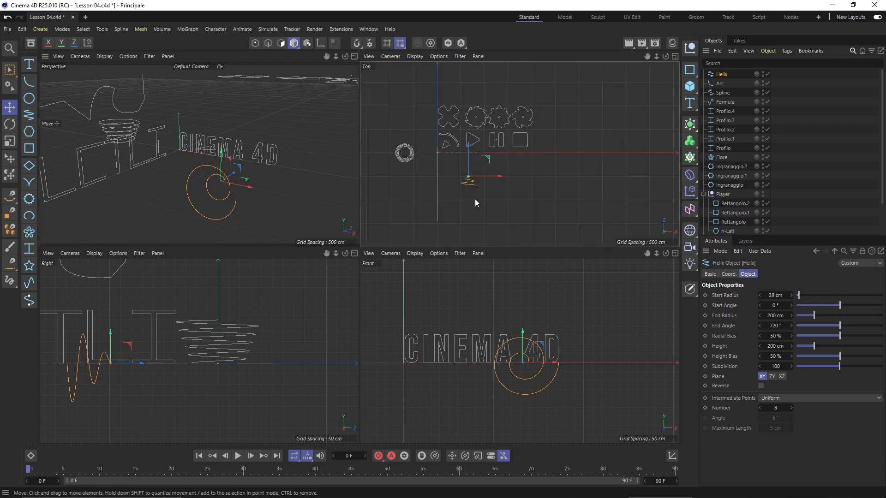
{"action": "scroll", "coordinate": [475, 198], "scroll_direction": "up", "scroll_amount": 9}
{"action": "left_click_drag", "start_coordinate": [451, 132], "coordinate": [450, 113]}
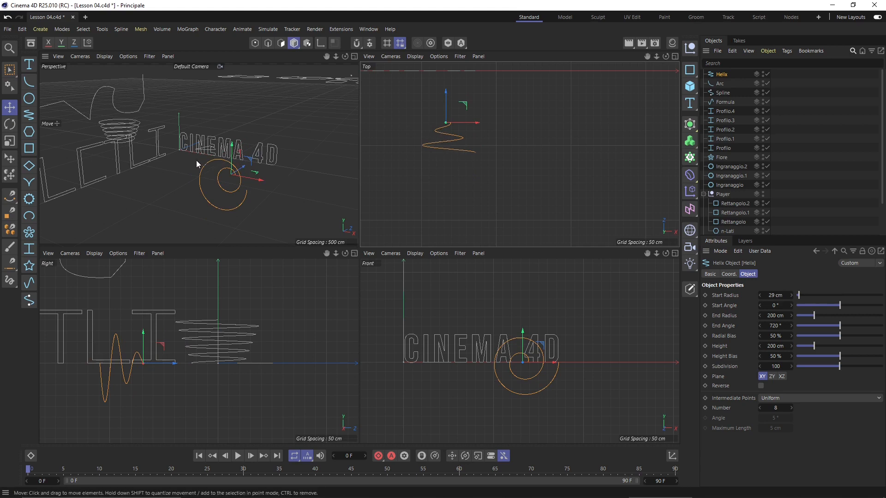
{"action": "left_click_drag", "start_coordinate": [201, 188], "coordinate": [535, 272], "text": "alt"}
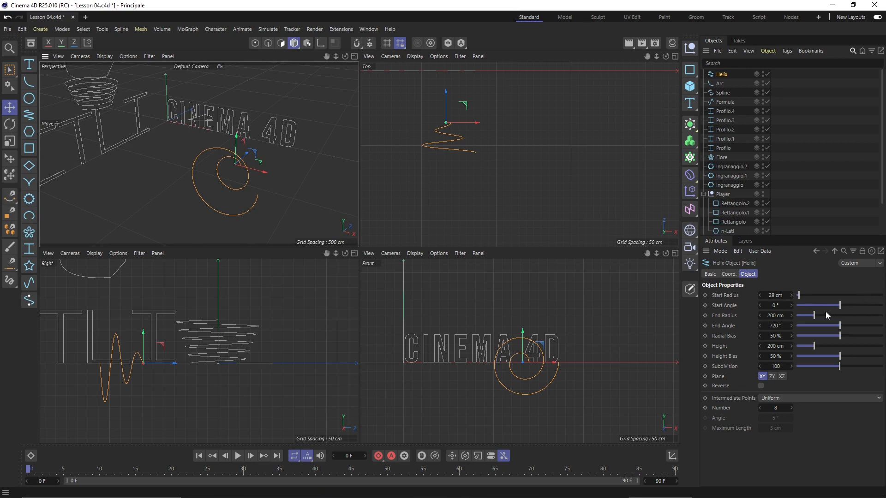
{"action": "left_click_drag", "start_coordinate": [827, 316], "coordinate": [848, 326]}
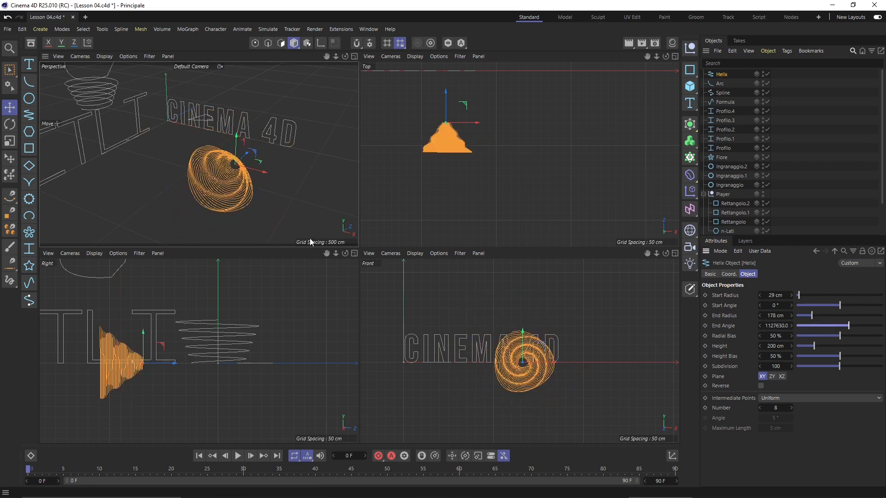
{"action": "left_click_drag", "start_coordinate": [221, 161], "coordinate": [248, 154], "text": "alt"}
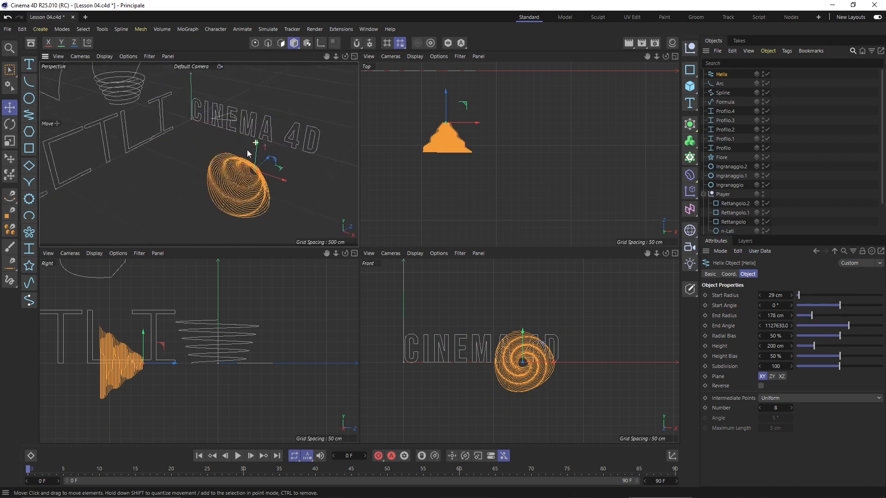
{"action": "right_click_drag", "start_coordinate": [248, 154], "coordinate": [219, 143], "text": "alt"}
{"action": "middle_click_drag", "start_coordinate": [222, 178], "coordinate": [217, 192], "text": "alt"}
{"action": "right_click_drag", "start_coordinate": [217, 192], "coordinate": [240, 176], "text": "alt"}
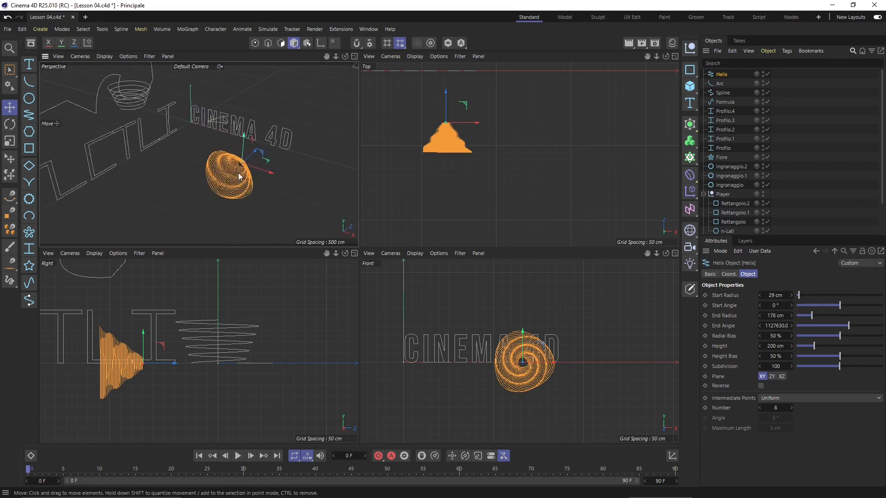
{"action": "left_click_drag", "start_coordinate": [239, 177], "coordinate": [206, 146], "text": "alt"}
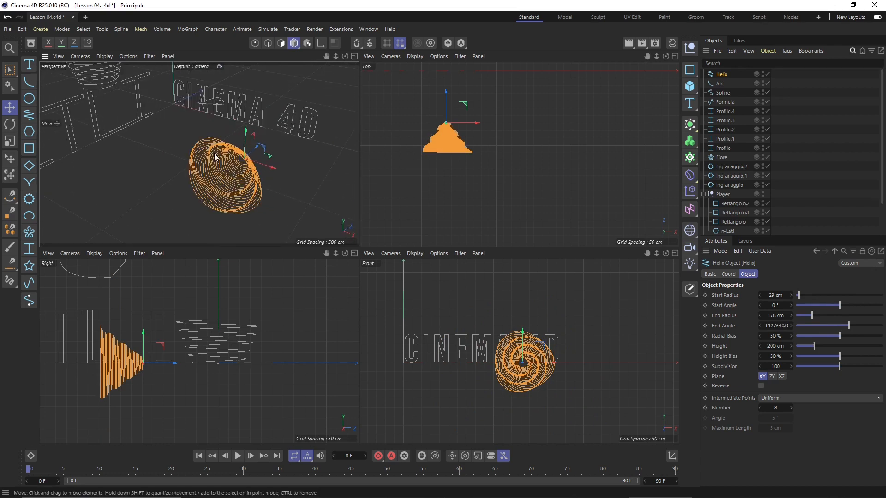
{"action": "key", "text": "Delete"}
{"action": "right_click_drag", "start_coordinate": [214, 154], "coordinate": [211, 149], "text": "alt"}
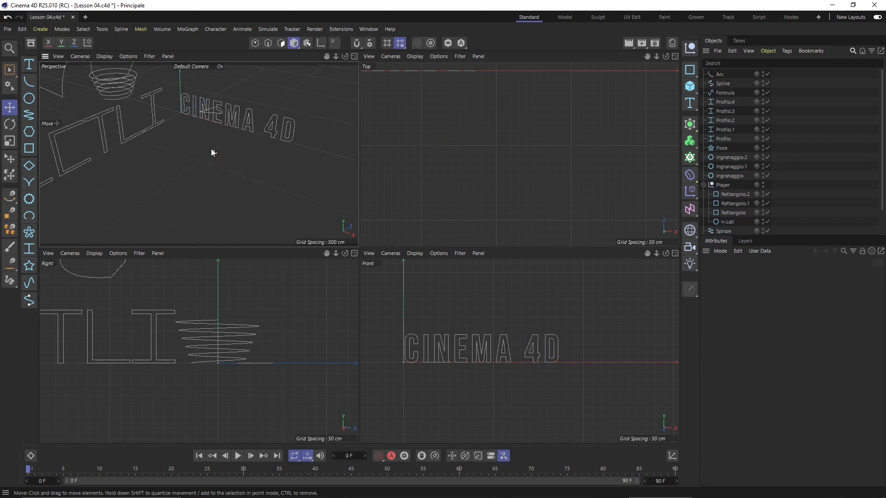
Add an n-Side spline, move the hexagon, and give it a 184 cm radius with 2 sides
{"action": "middle_click_drag", "start_coordinate": [185, 110], "coordinate": [191, 125], "text": "alt"}
{"action": "left_click_drag", "start_coordinate": [192, 128], "coordinate": [173, 153], "text": "alt"}
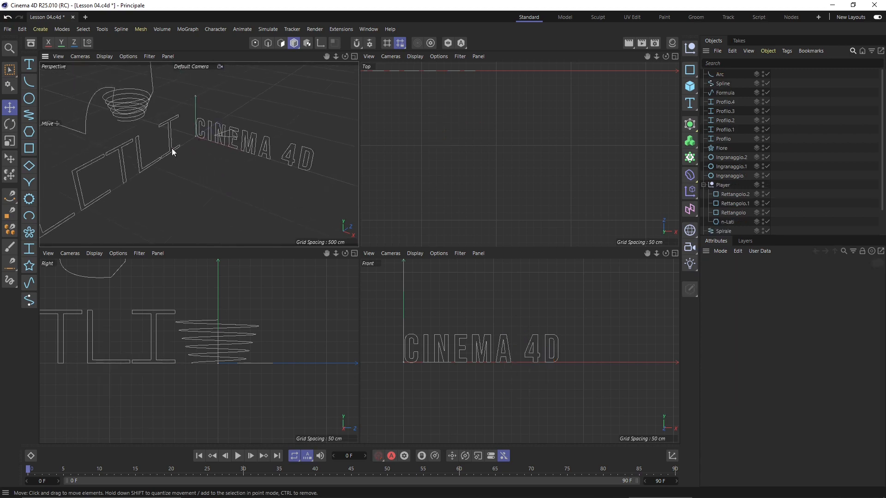
{"action": "left_click", "coordinate": [29, 131]}
{"action": "left_click_drag", "start_coordinate": [208, 139], "coordinate": [190, 184]}
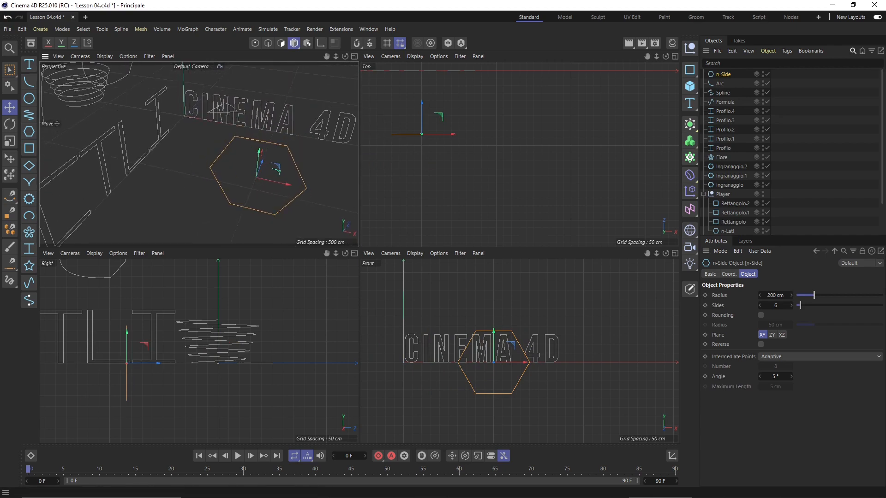
{"action": "left_click_drag", "start_coordinate": [814, 295], "coordinate": [793, 306]}
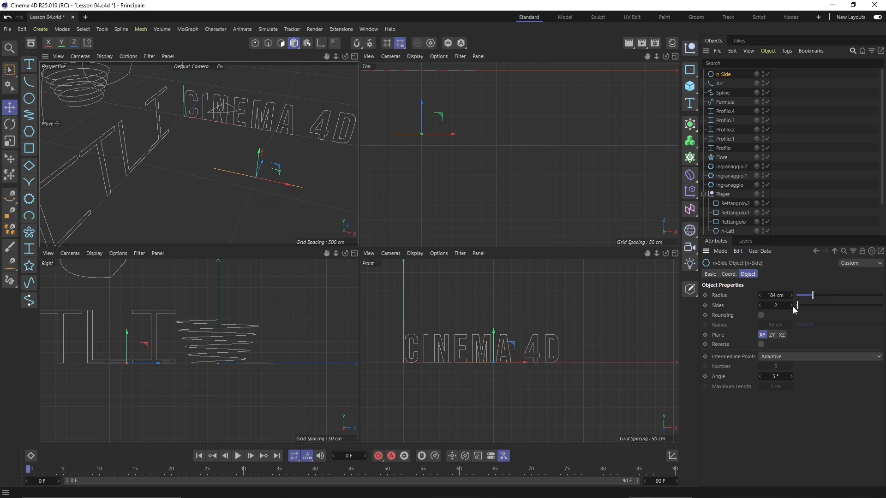
Raise the n-Side to 3 sides to form a triangle and orbit around it
{"action": "left_click", "coordinate": [792, 305]}
{"action": "left_click_drag", "start_coordinate": [210, 195], "coordinate": [187, 168], "text": "alt"}
{"action": "scroll", "coordinate": [466, 201], "scroll_direction": "down", "scroll_amount": 5}
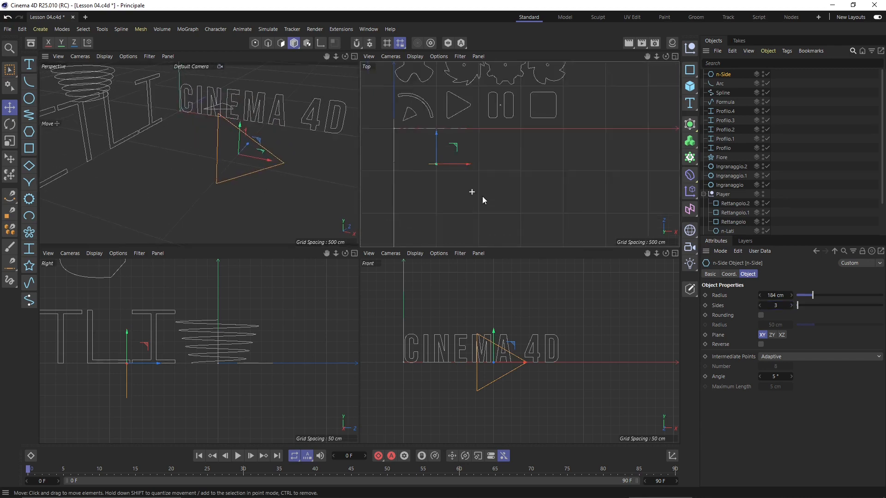
{"action": "scroll", "coordinate": [470, 107], "scroll_direction": "up", "scroll_amount": 1}
{"action": "scroll", "coordinate": [450, 92], "scroll_direction": "up", "scroll_amount": 2}
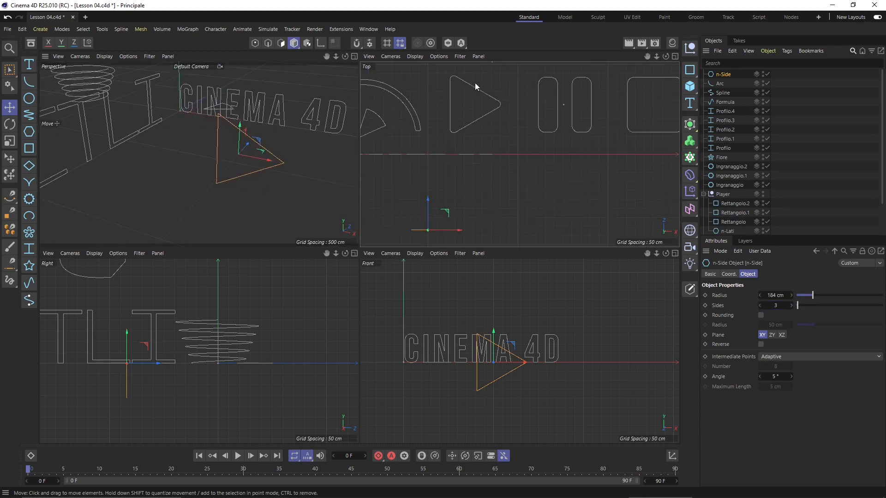
{"action": "scroll", "coordinate": [452, 102], "scroll_direction": "down", "scroll_amount": 2}
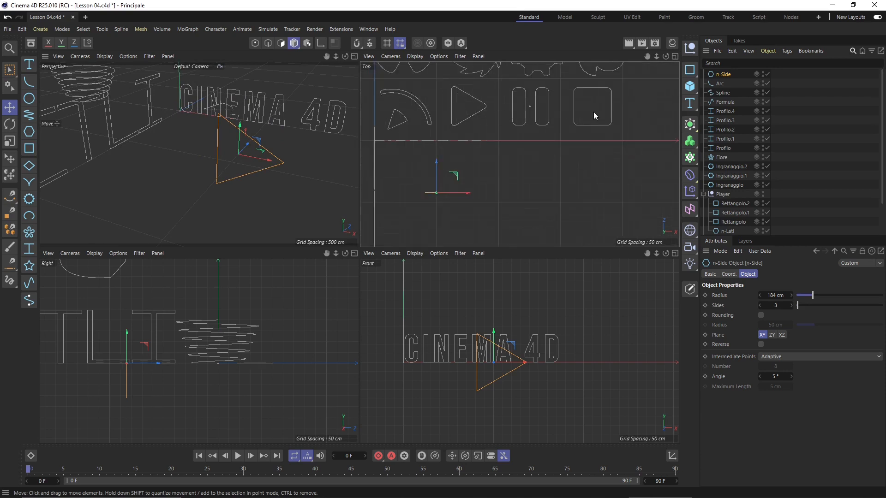
{"action": "scroll", "coordinate": [249, 161], "scroll_direction": "up", "scroll_amount": 3}
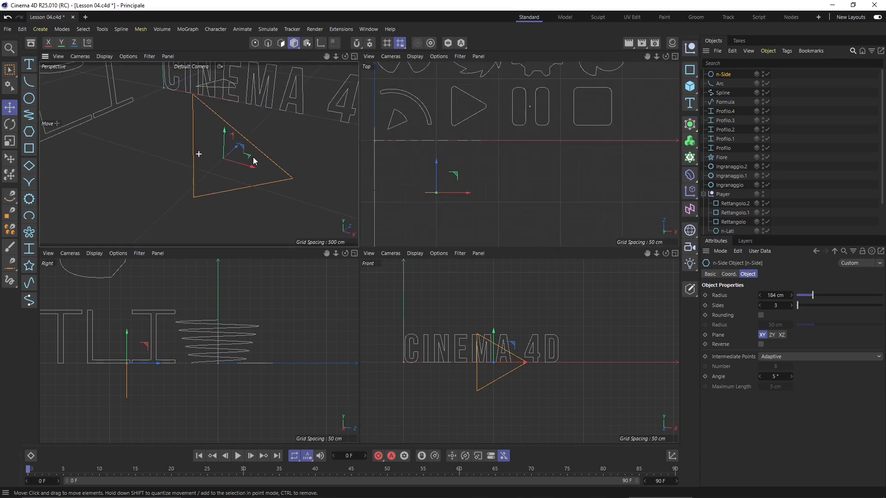
{"action": "scroll", "coordinate": [253, 157], "scroll_direction": "down", "scroll_amount": 2}
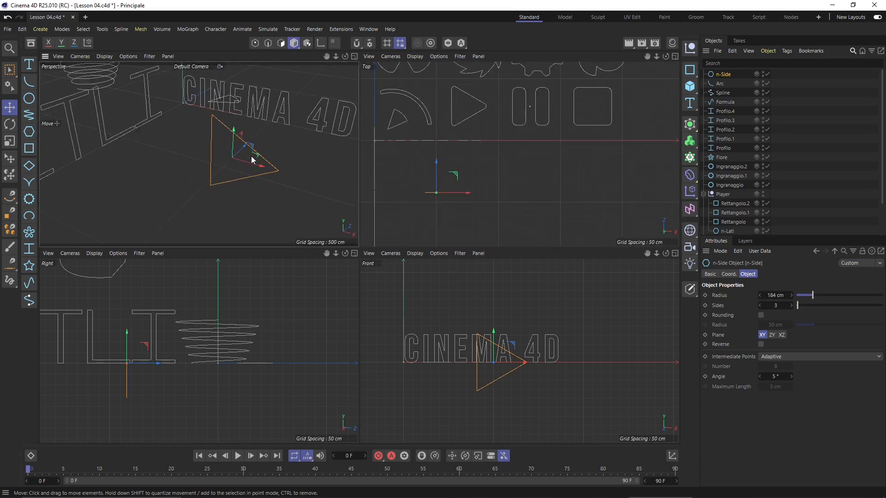
Enable rounding on the triangle's corners and inspect it from several angles
{"action": "left_click", "coordinate": [761, 315]}
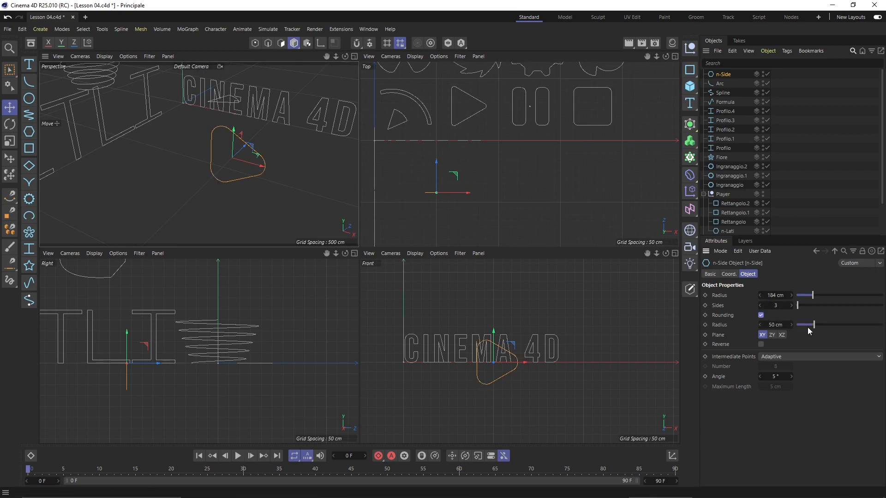
{"action": "mouse_move", "coordinate": [812, 330]}
{"action": "left_mouse_down"}
{"action": "mouse_move", "coordinate": [804, 329]}
{"action": "mouse_move", "coordinate": [826, 328]}
{"action": "mouse_move", "coordinate": [799, 329]}
{"action": "left_mouse_up"}
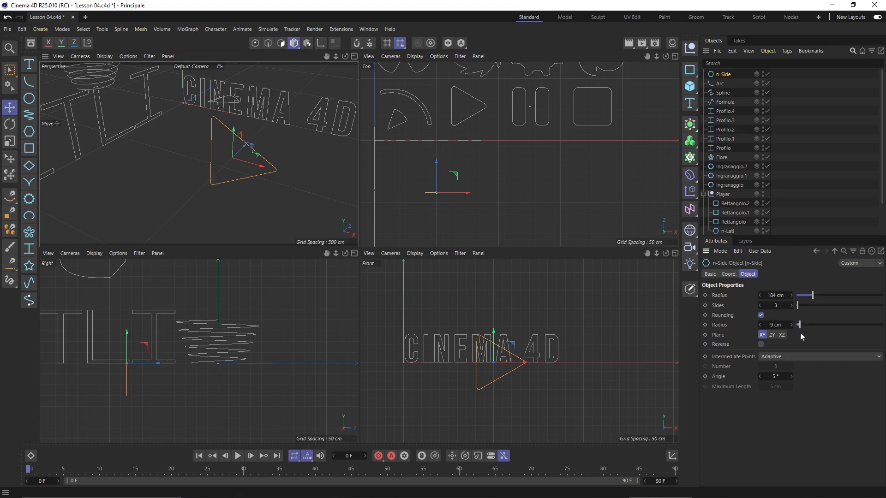
{"action": "scroll", "coordinate": [252, 143], "scroll_direction": "up", "scroll_amount": 1}
{"action": "scroll", "coordinate": [209, 148], "scroll_direction": "up", "scroll_amount": 1}
{"action": "left_click_drag", "start_coordinate": [200, 166], "coordinate": [202, 97], "text": "alt"}
{"action": "left_click_drag", "start_coordinate": [193, 161], "coordinate": [187, 156], "text": "alt"}
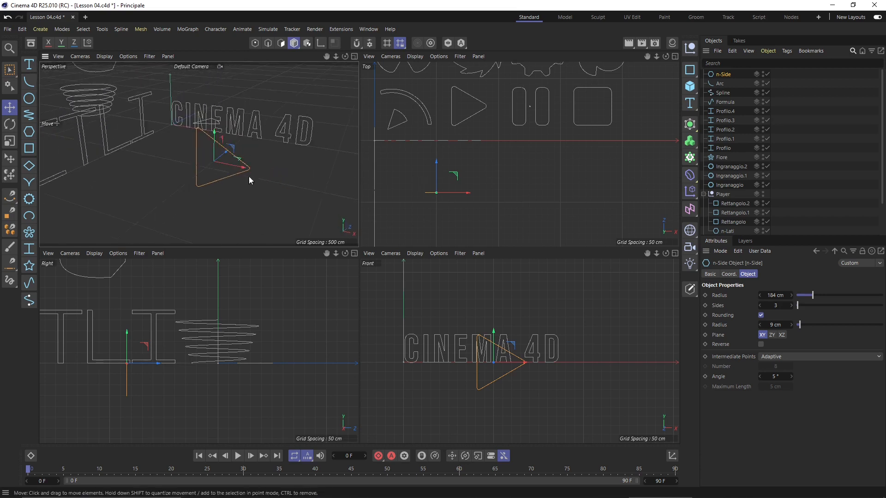
{"action": "left_click_drag", "start_coordinate": [192, 174], "coordinate": [225, 121], "text": "alt"}
Delete the n-Side triangle and select the Rettangolo.1 pill shape
{"action": "scroll", "coordinate": [225, 161], "scroll_direction": "up", "scroll_amount": 8}
{"action": "left_click_drag", "start_coordinate": [225, 163], "coordinate": [231, 190], "text": "alt"}
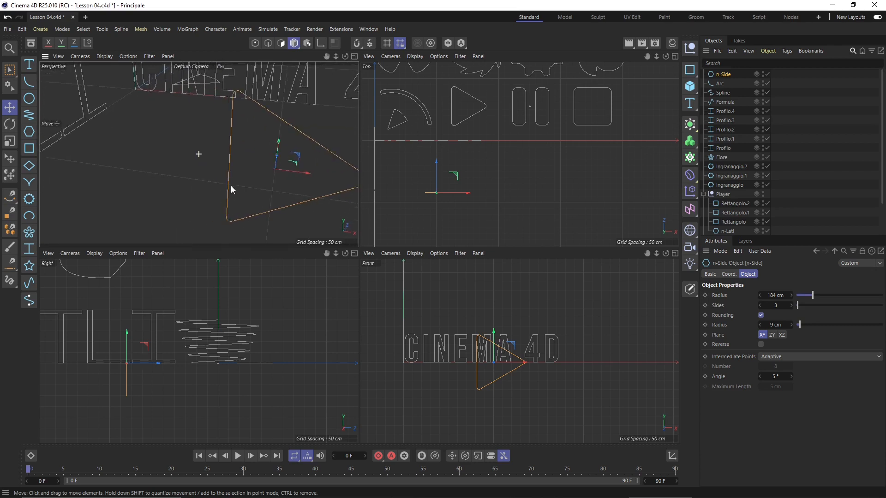
{"action": "scroll", "coordinate": [217, 190], "scroll_direction": "down", "scroll_amount": 5}
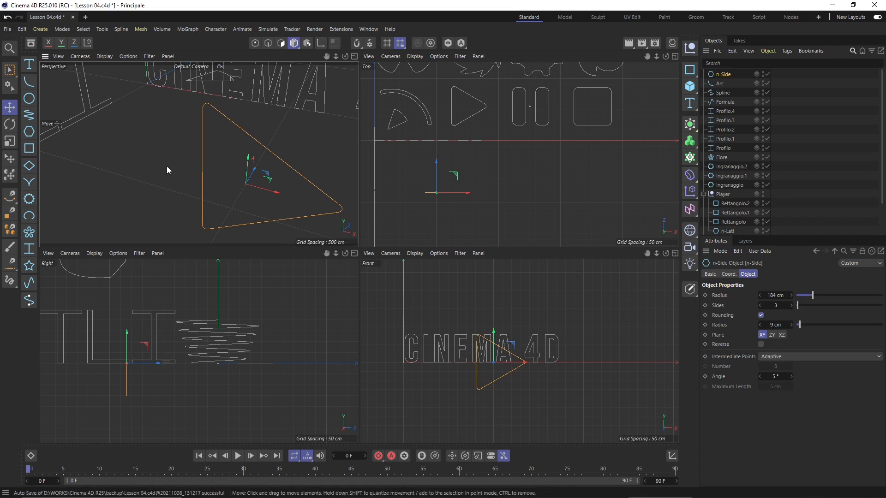
{"action": "key", "text": "Delete"}
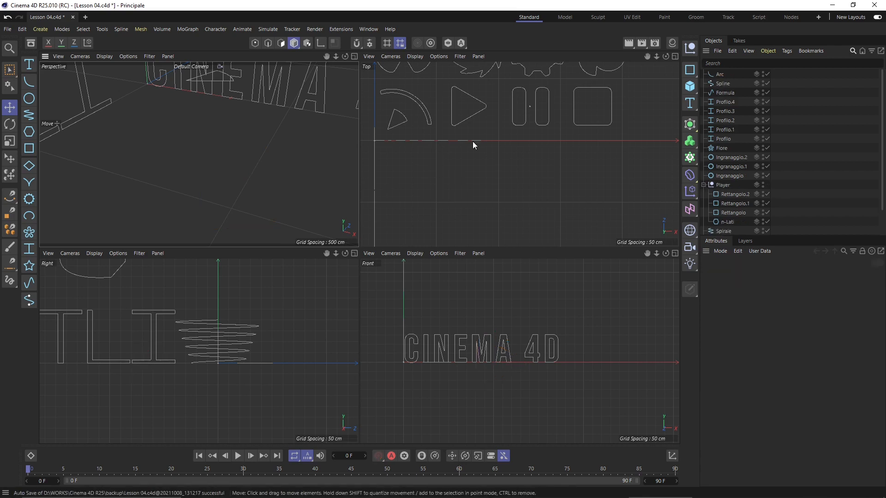
{"action": "left_click", "coordinate": [535, 124]}
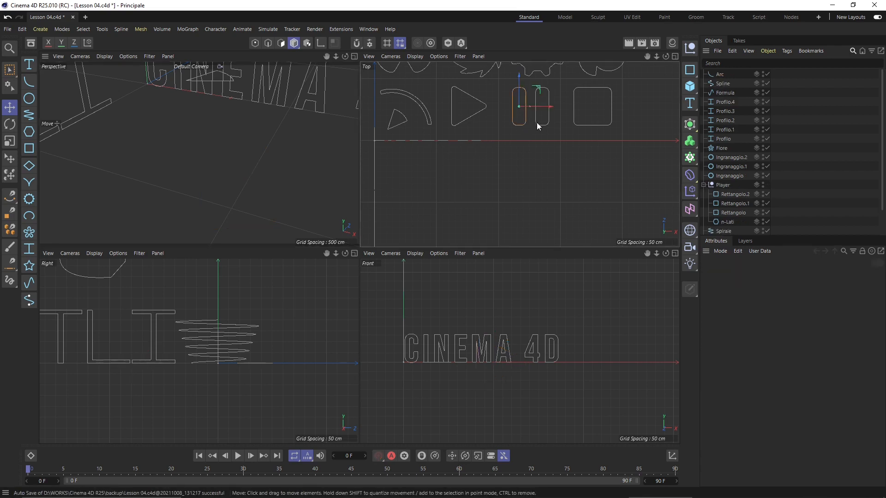
Add a new Rectangle spline off the origin and enable corner rounding
{"action": "left_click", "coordinate": [581, 125]}
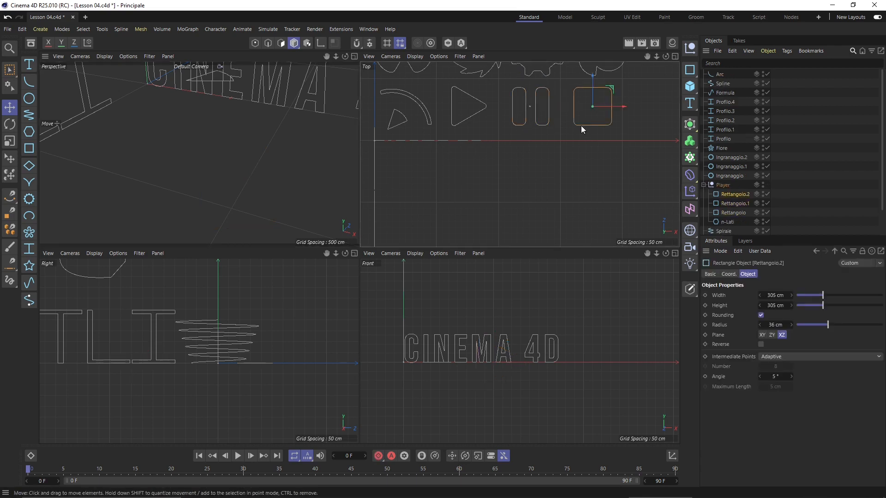
{"action": "left_click", "coordinate": [30, 149]}
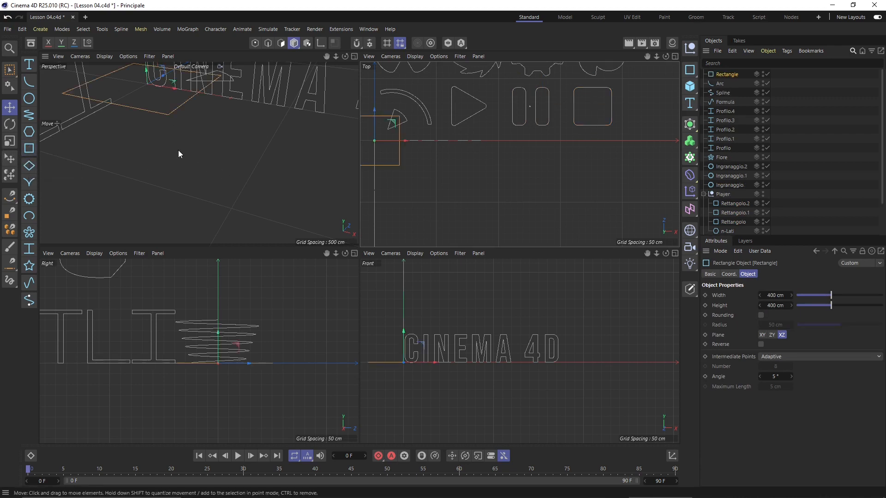
{"action": "left_click_drag", "start_coordinate": [394, 126], "coordinate": [530, 182]}
{"action": "left_click", "coordinate": [761, 316]}
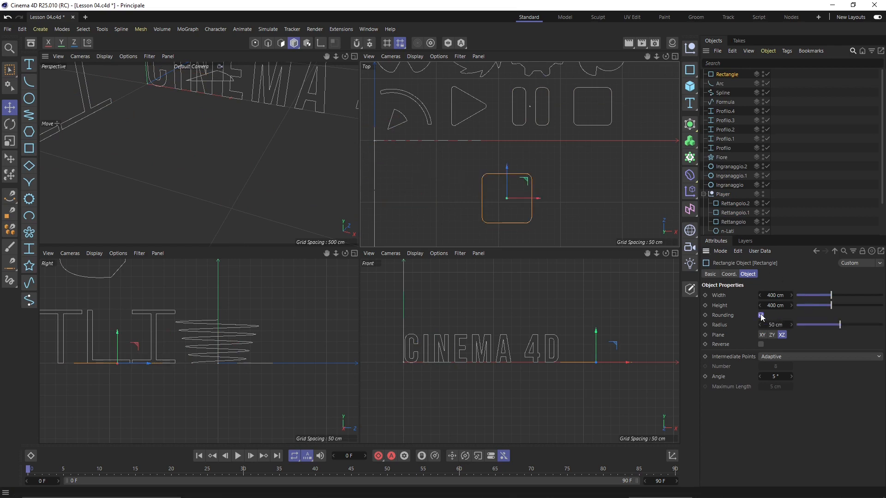
{"action": "left_click_drag", "start_coordinate": [840, 325], "coordinate": [834, 350]}
Vary the corner radius between 0 and 200 cm, from sharp square to full circle
{"action": "scroll", "coordinate": [502, 185], "scroll_direction": "up", "scroll_amount": 4}
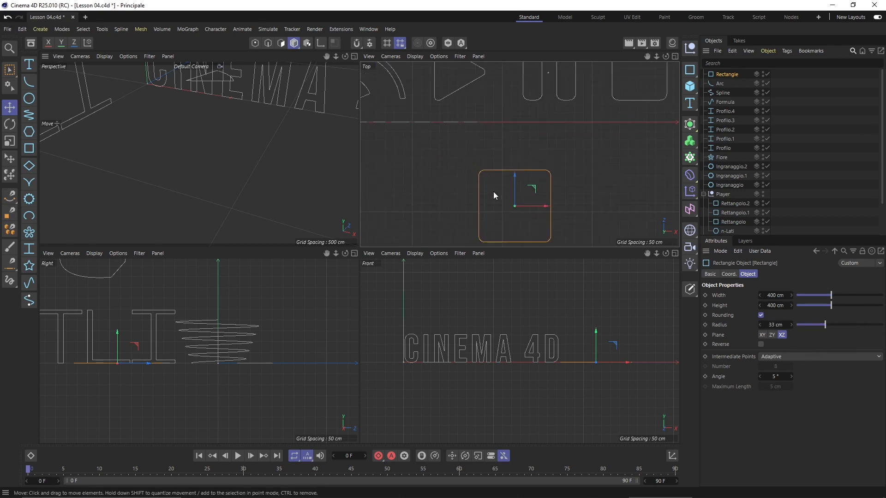
{"action": "middle_click_drag", "start_coordinate": [494, 192], "coordinate": [479, 152], "text": "alt"}
{"action": "scroll", "coordinate": [480, 153], "scroll_direction": "up", "scroll_amount": 2}
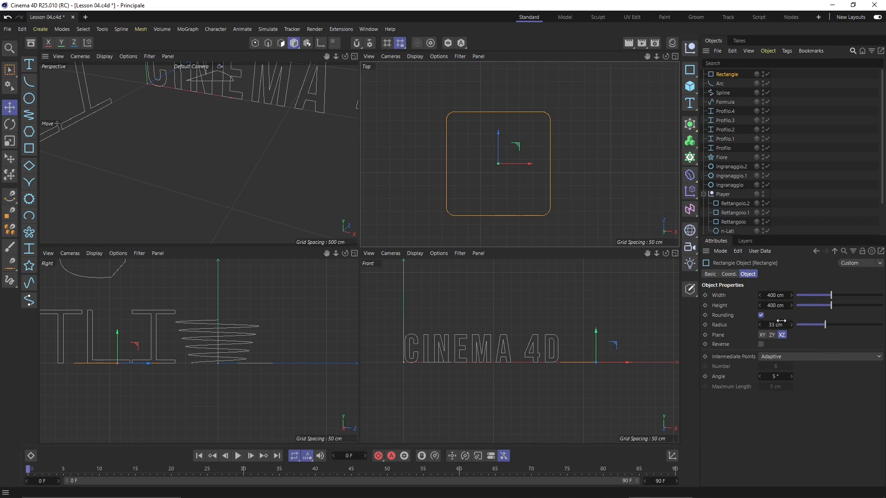
{"action": "left_click_drag", "start_coordinate": [778, 323], "coordinate": [884, 327]}
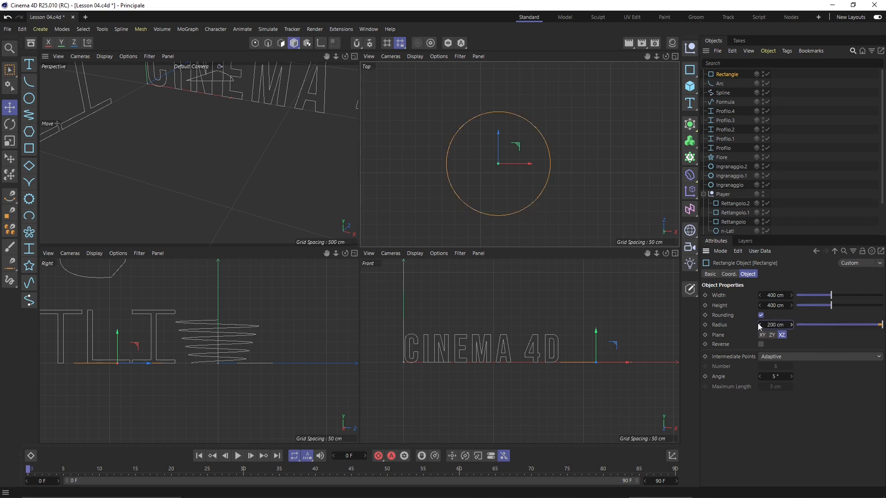
{"action": "left_click", "coordinate": [772, 297]}
{"action": "left_click_drag", "start_coordinate": [760, 325], "coordinate": [751, 324]}
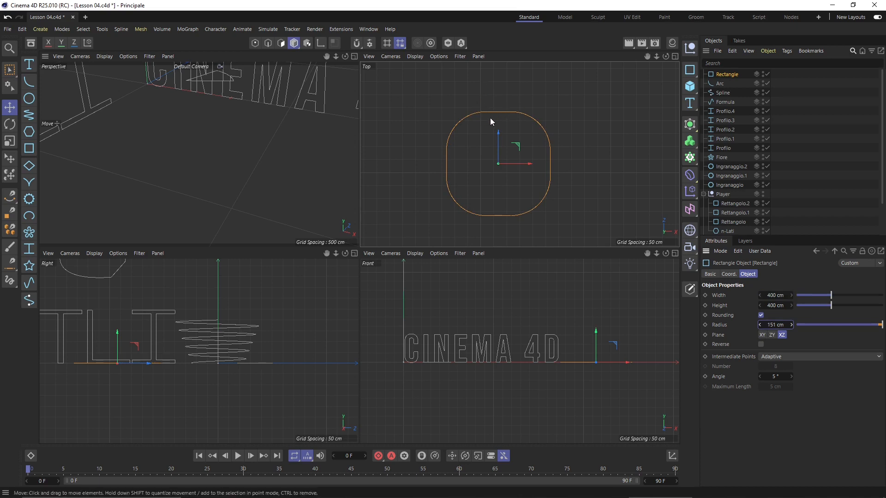
{"action": "left_click_drag", "start_coordinate": [761, 325], "coordinate": [658, 323]}
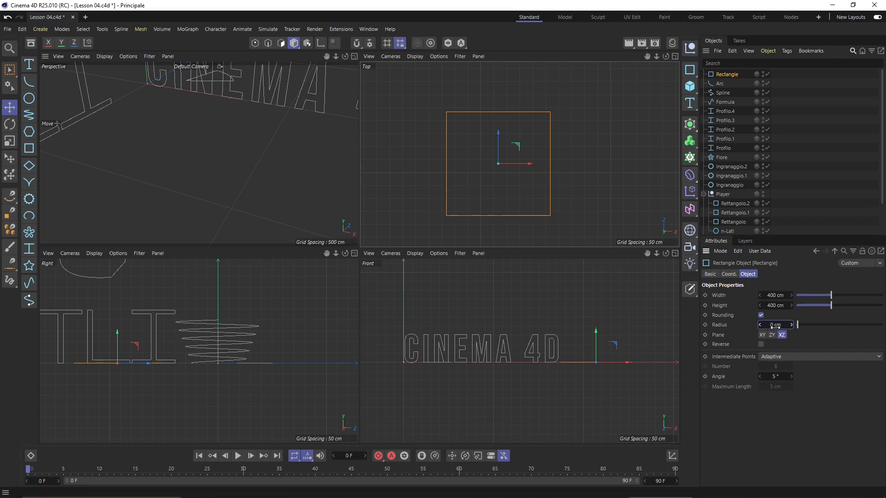
{"action": "left_click_drag", "start_coordinate": [775, 326], "coordinate": [796, 326]}
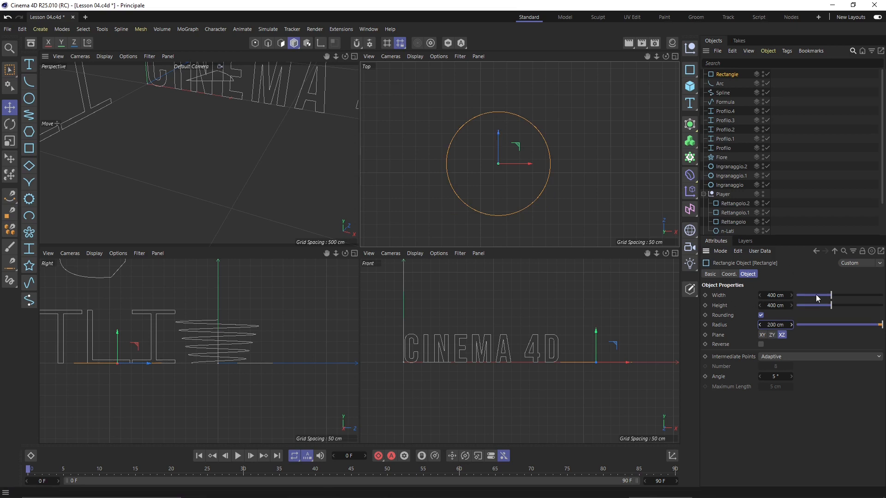
Widen the rectangle and bring its corner radius from fully round down to 70 cm
{"action": "left_click_drag", "start_coordinate": [816, 295], "coordinate": [855, 295]}
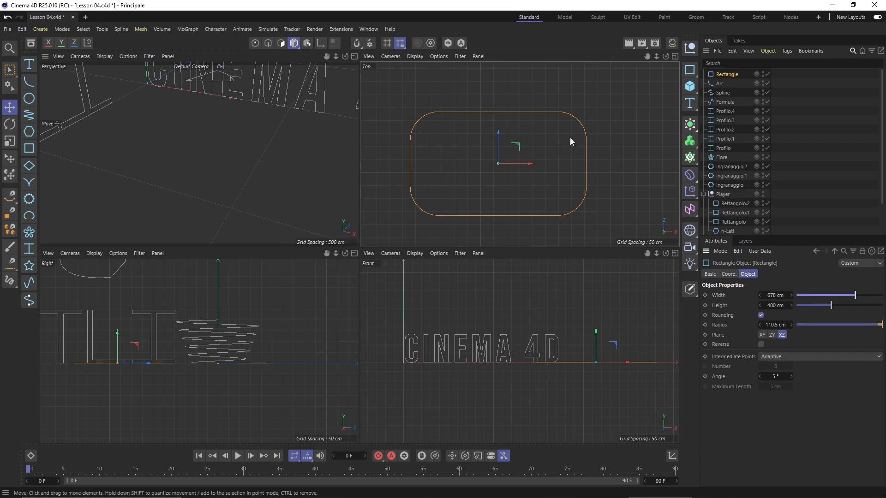
{"action": "left_click_drag", "start_coordinate": [791, 325], "coordinate": [877, 327]}
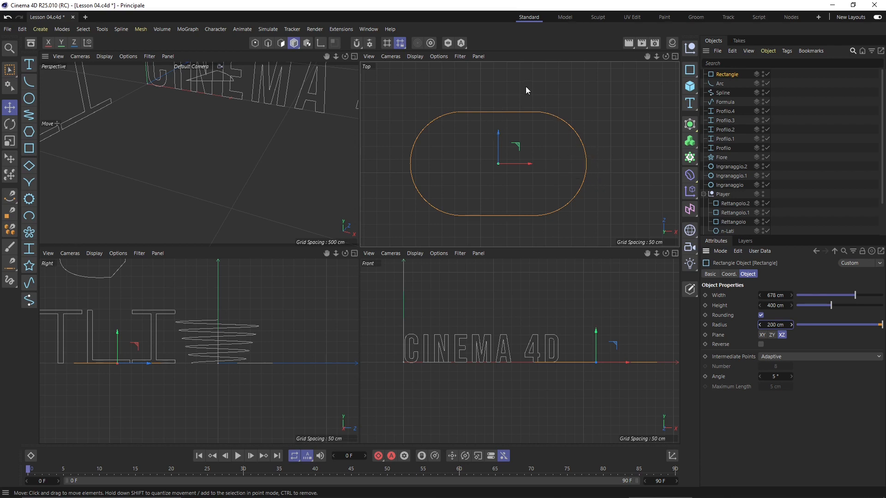
{"action": "left_click_drag", "start_coordinate": [776, 325], "coordinate": [713, 329]}
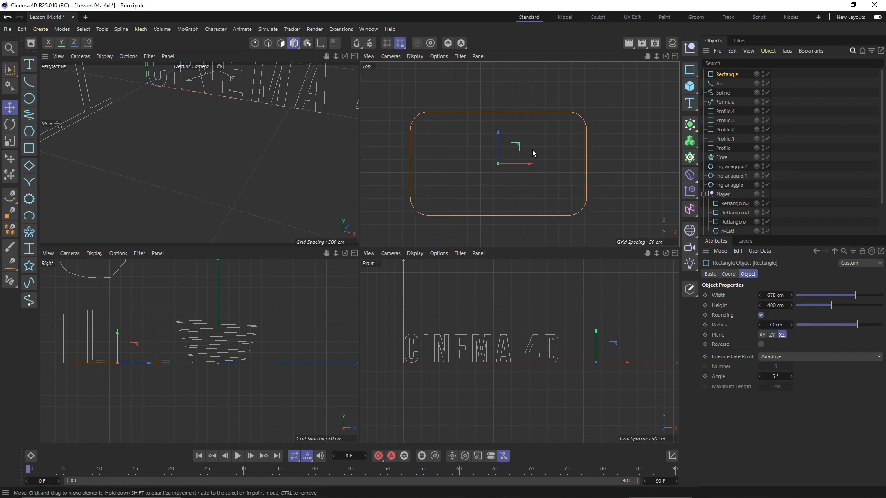
{"action": "scroll", "coordinate": [519, 157], "scroll_direction": "down", "scroll_amount": 3}
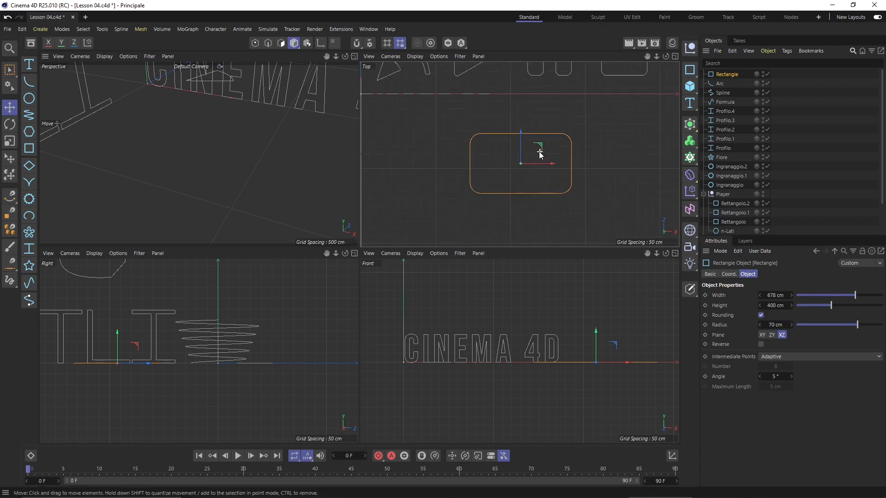
{"action": "left_click", "coordinate": [761, 315]}
{"action": "left_click", "coordinate": [761, 315]}
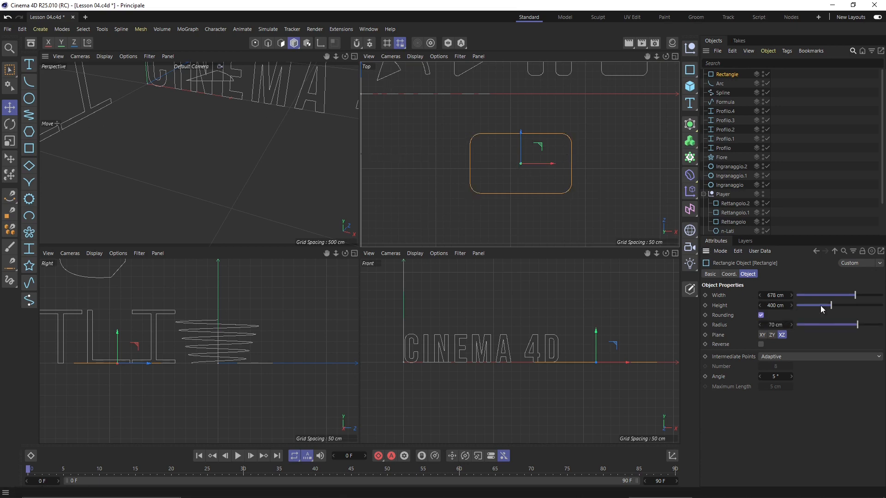
Widen the rectangle to 981 cm and move it up toward the other shapes
{"action": "left_click_drag", "start_coordinate": [854, 299], "coordinate": [881, 296]}
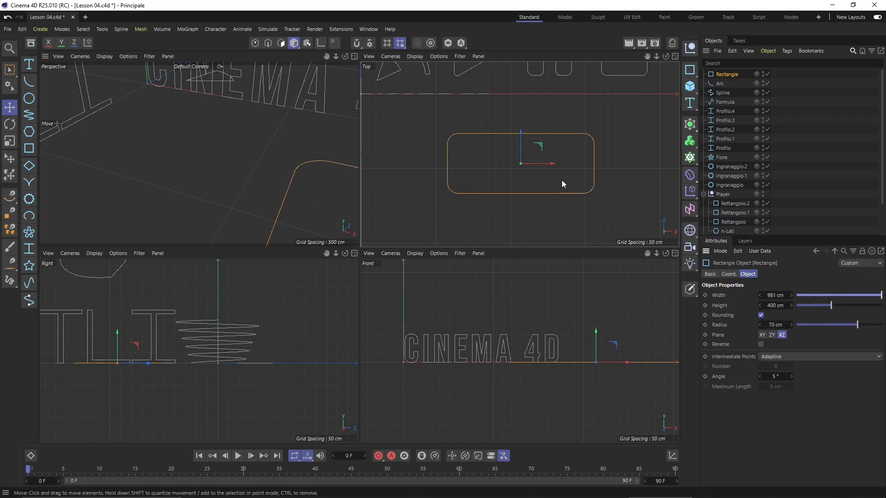
{"action": "scroll", "coordinate": [475, 147], "scroll_direction": "down", "scroll_amount": 2}
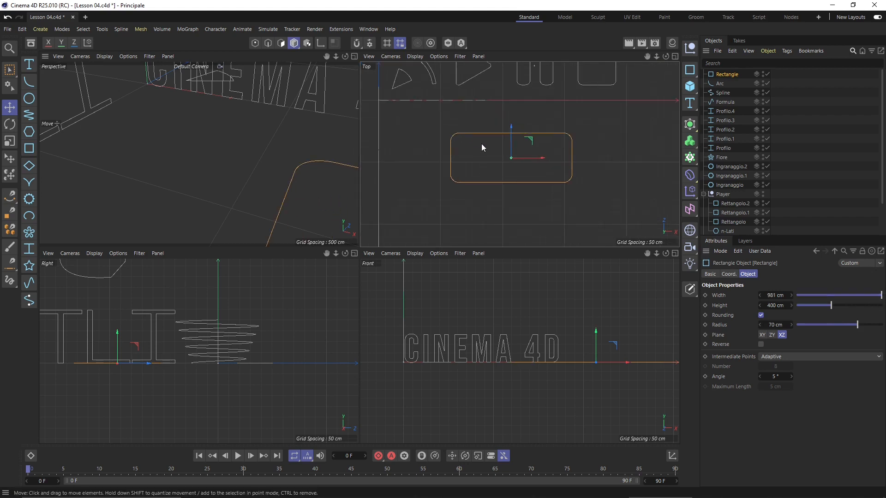
{"action": "scroll", "coordinate": [480, 186], "scroll_direction": "down", "scroll_amount": 5}
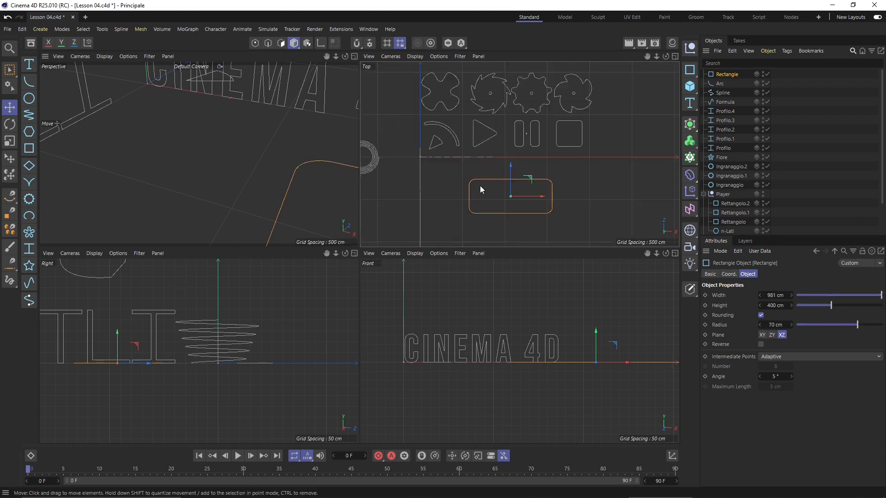
{"action": "left_click_drag", "start_coordinate": [502, 183], "coordinate": [509, 94]}
{"action": "left_click", "coordinate": [399, 201]}
Add a Cogwheel spline and a Flower spline, placing the flower right of the cogwheel
{"action": "scroll", "coordinate": [477, 216], "scroll_direction": "up", "scroll_amount": 1}
{"action": "scroll", "coordinate": [477, 215], "scroll_direction": "up", "scroll_amount": 2}
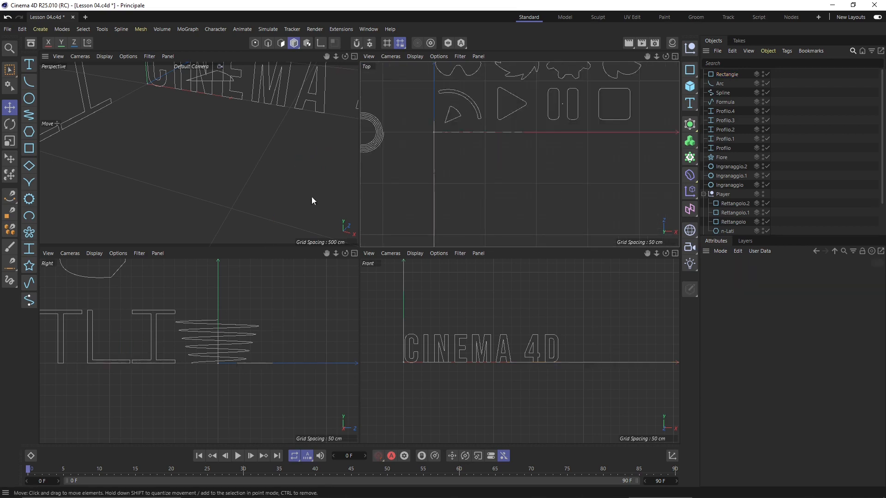
{"action": "scroll", "coordinate": [447, 177], "scroll_direction": "down", "scroll_amount": 1}
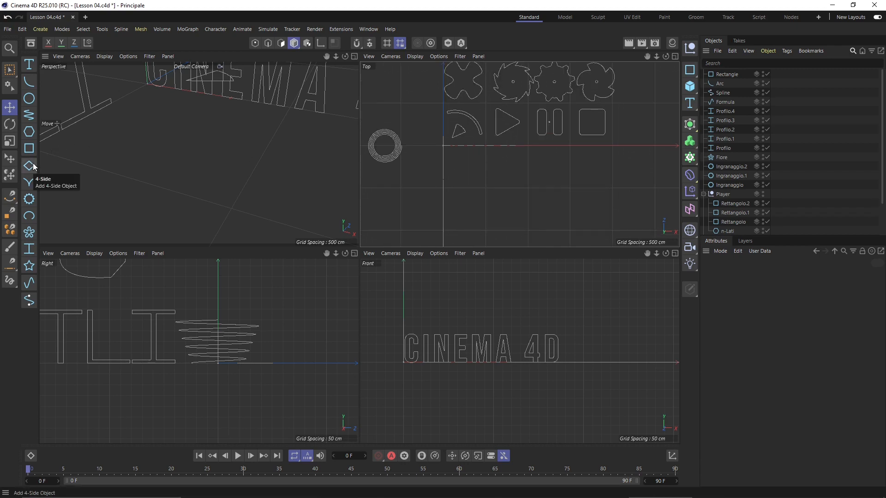
{"action": "left_click", "coordinate": [29, 200]}
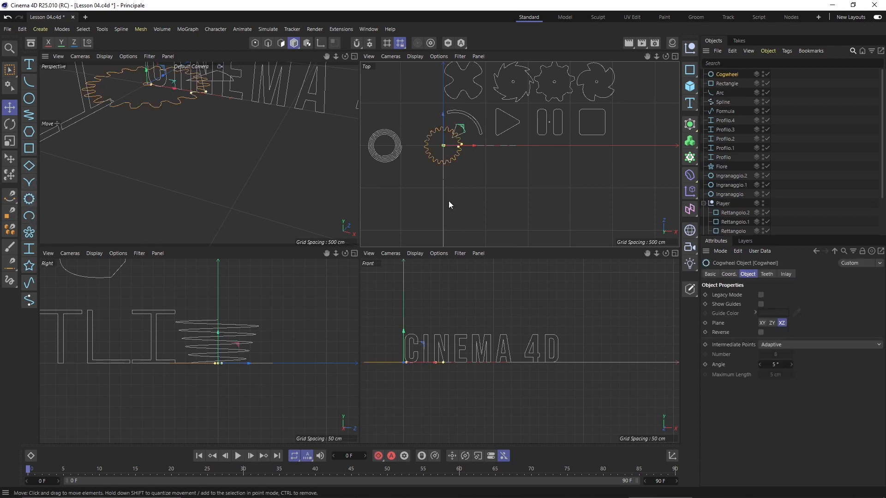
{"action": "left_click_drag", "start_coordinate": [462, 134], "coordinate": [486, 160]}
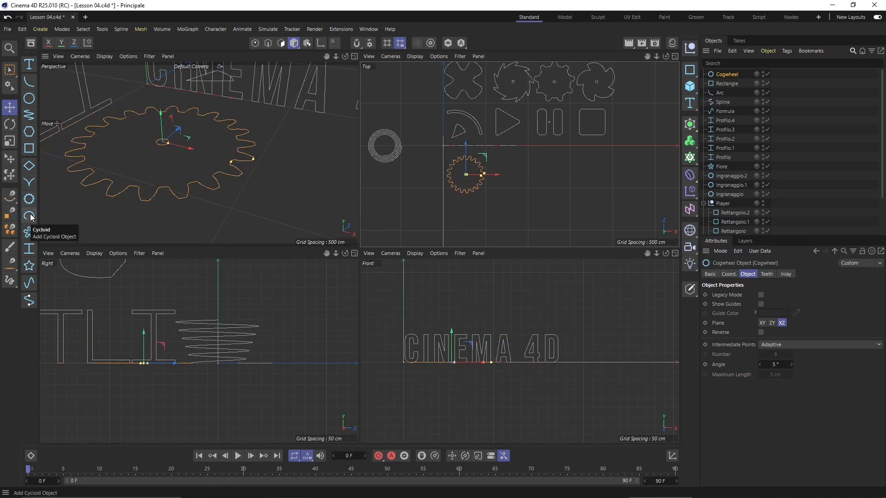
{"action": "left_click", "coordinate": [29, 231]}
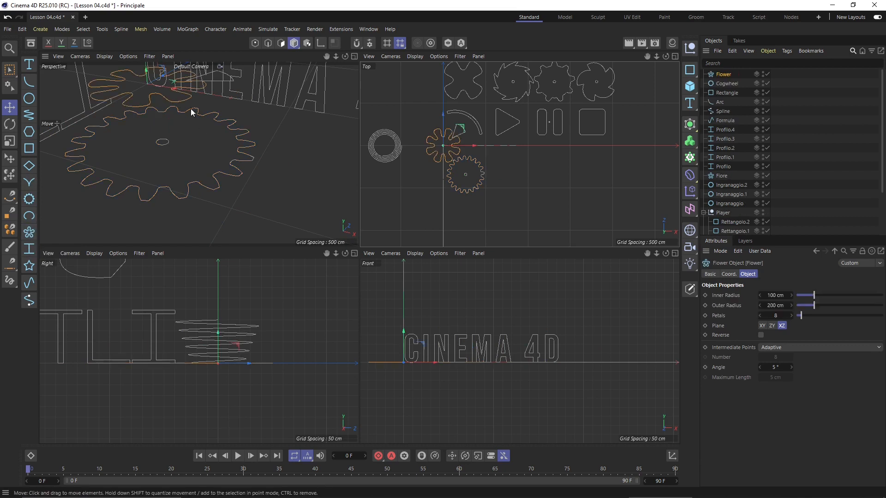
{"action": "left_click_drag", "start_coordinate": [463, 134], "coordinate": [535, 164]}
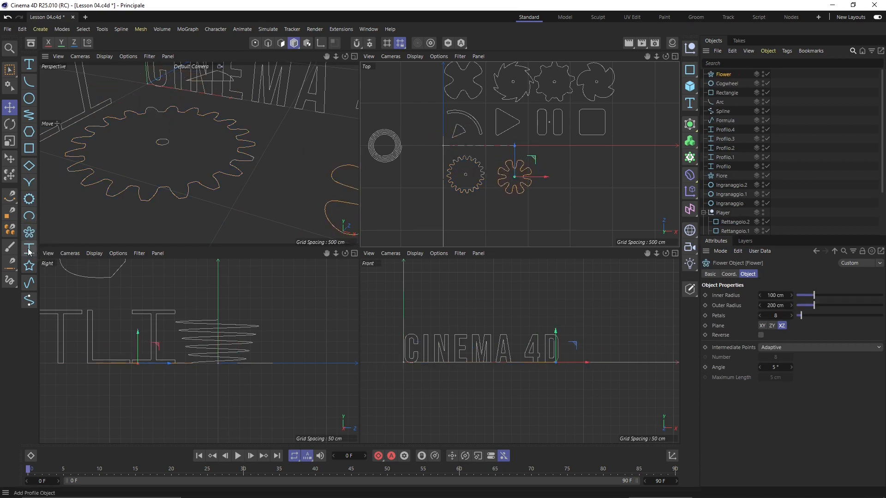
Add a Star spline beside the flower and set its inner radius to 201 cm
{"action": "left_click", "coordinate": [29, 266]}
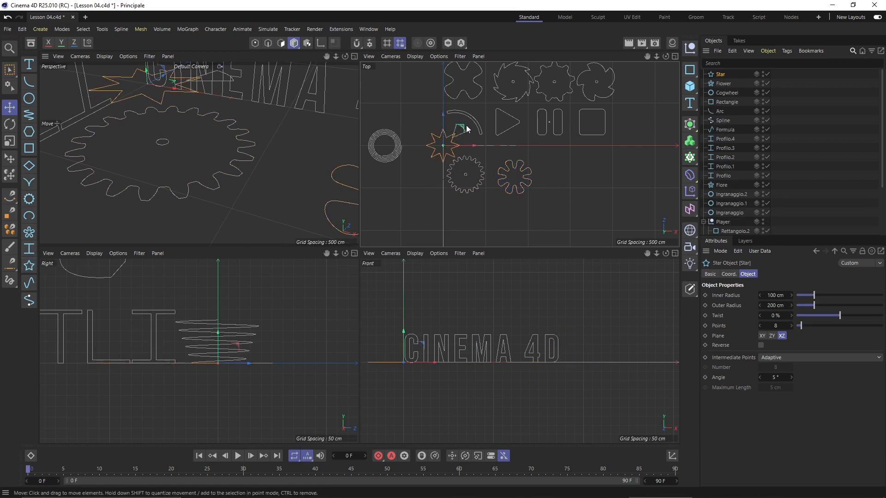
{"action": "left_click_drag", "start_coordinate": [459, 129], "coordinate": [575, 156]}
{"action": "scroll", "coordinate": [561, 194], "scroll_direction": "up", "scroll_amount": 2}
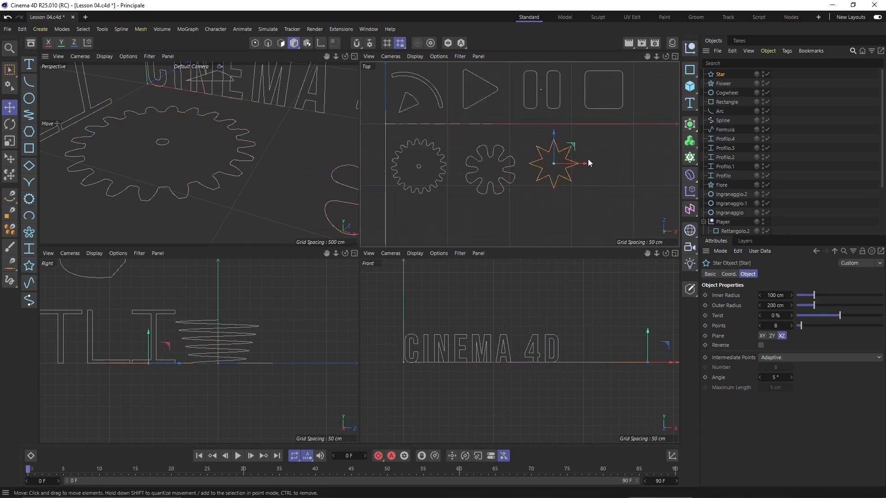
{"action": "scroll", "coordinate": [588, 159], "scroll_direction": "up", "scroll_amount": 2}
{"action": "left_click_drag", "start_coordinate": [815, 291], "coordinate": [869, 323]}
Give the star 34 points and 63% twist, then select the Flower
{"action": "scroll", "coordinate": [501, 138], "scroll_direction": "up", "scroll_amount": 1}
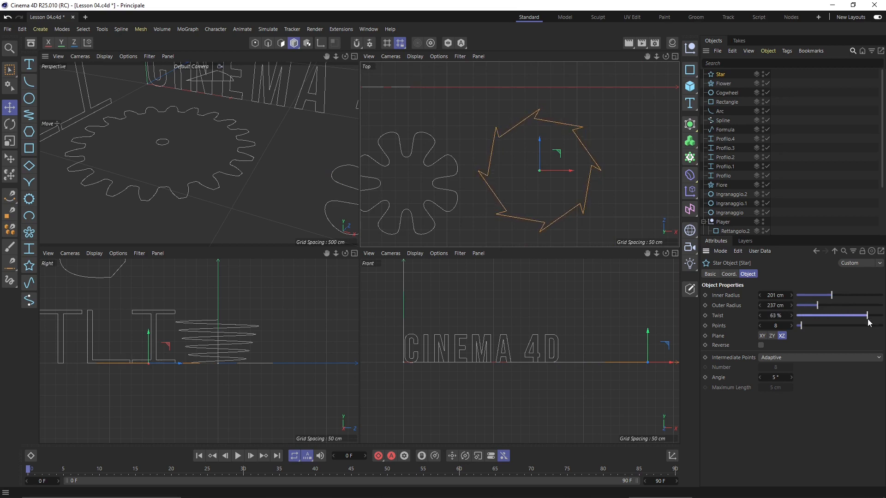
{"action": "left_click_drag", "start_coordinate": [808, 327], "coordinate": [825, 327]}
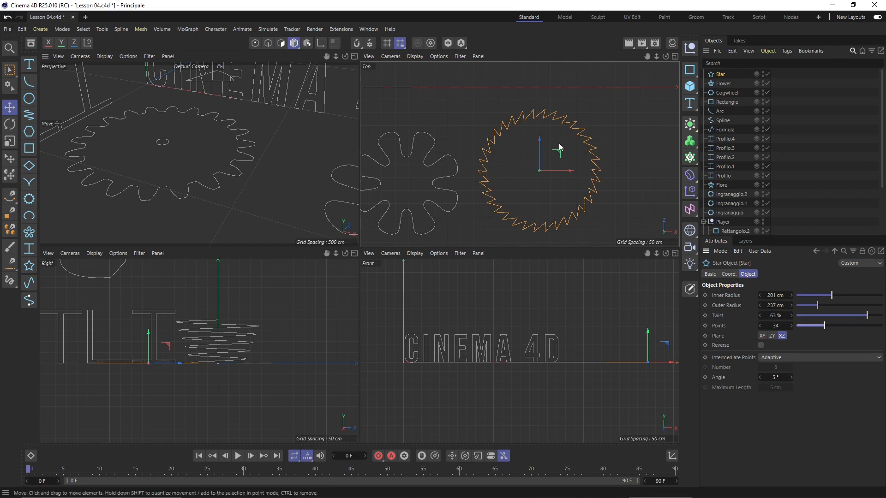
{"action": "left_click", "coordinate": [609, 130]}
{"action": "scroll", "coordinate": [609, 130], "scroll_direction": "down", "scroll_amount": 2}
{"action": "left_click", "coordinate": [484, 150]}
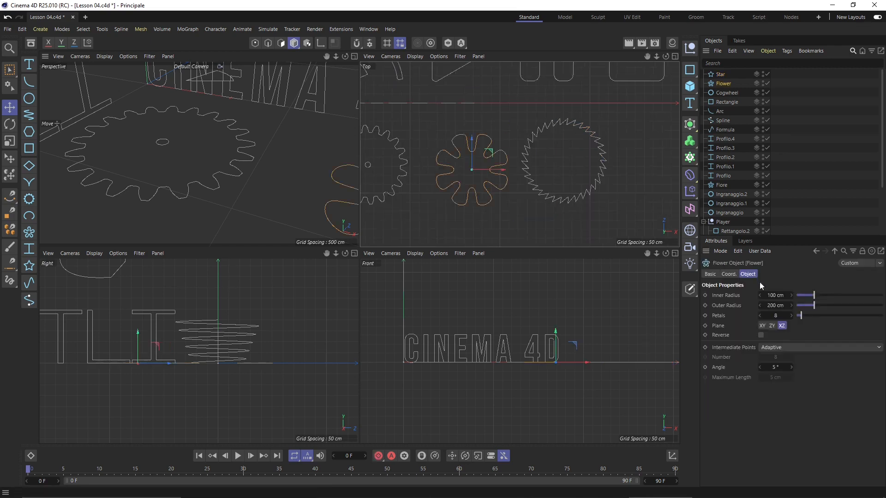
Shrink the Flower's inner radius to 0 cm, then raise it to 118 cm for rounded lobes
{"action": "left_click_drag", "start_coordinate": [813, 295], "coordinate": [799, 281]}
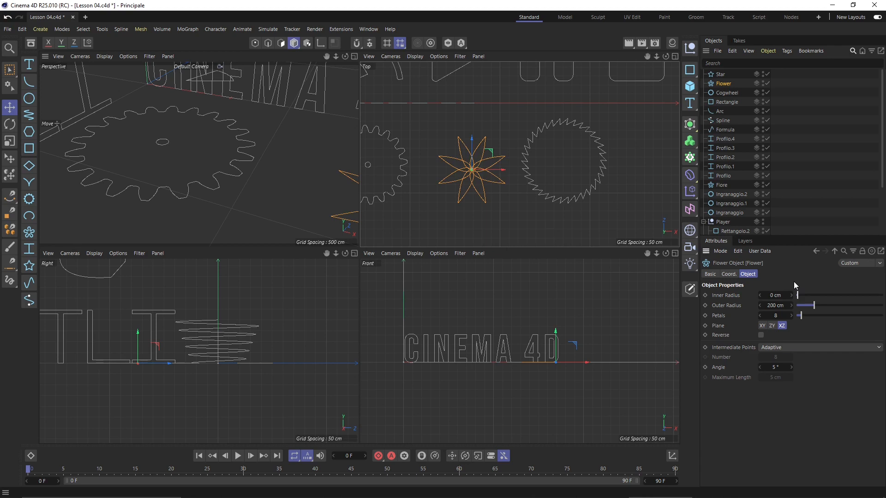
{"action": "left_click_drag", "start_coordinate": [798, 295], "coordinate": [818, 295]}
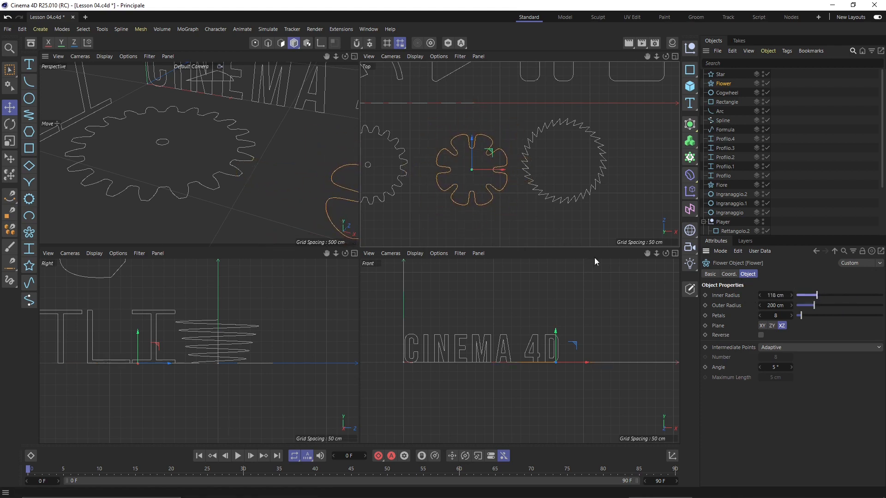
{"action": "scroll", "coordinate": [507, 134], "scroll_direction": "down", "scroll_amount": 2}
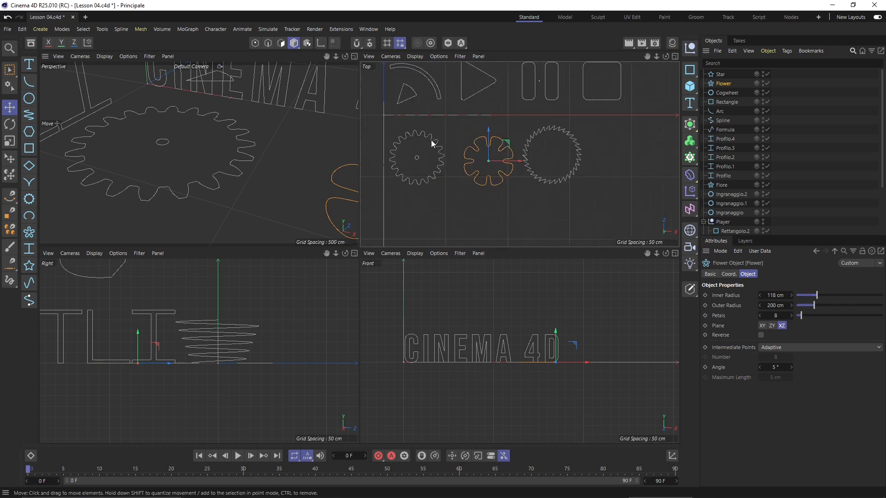
Toggle the Cogwheel's Legacy Mode on and off and adjust its number of teeth
{"action": "left_click", "coordinate": [432, 143]}
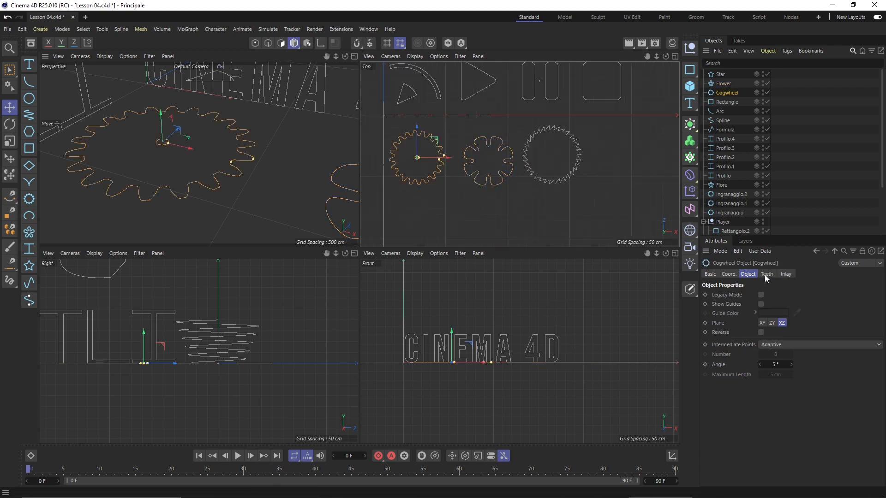
{"action": "left_click", "coordinate": [760, 294]}
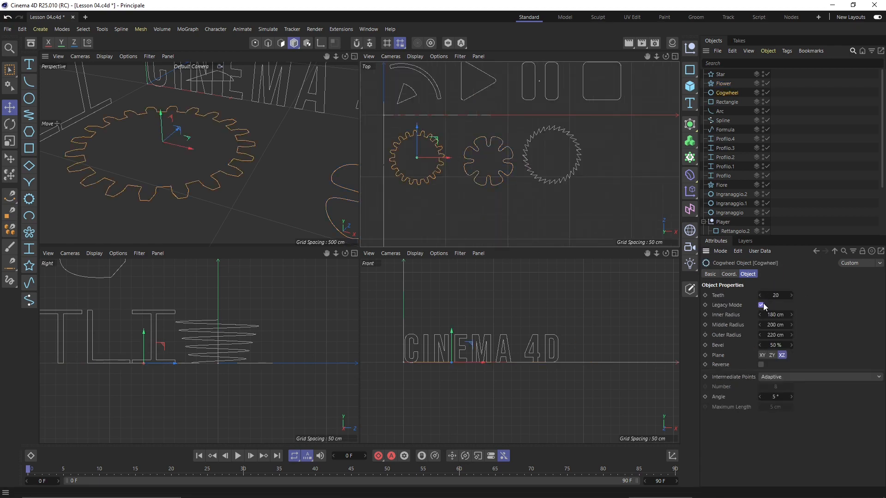
{"action": "left_click_drag", "start_coordinate": [775, 295], "coordinate": [772, 322]}
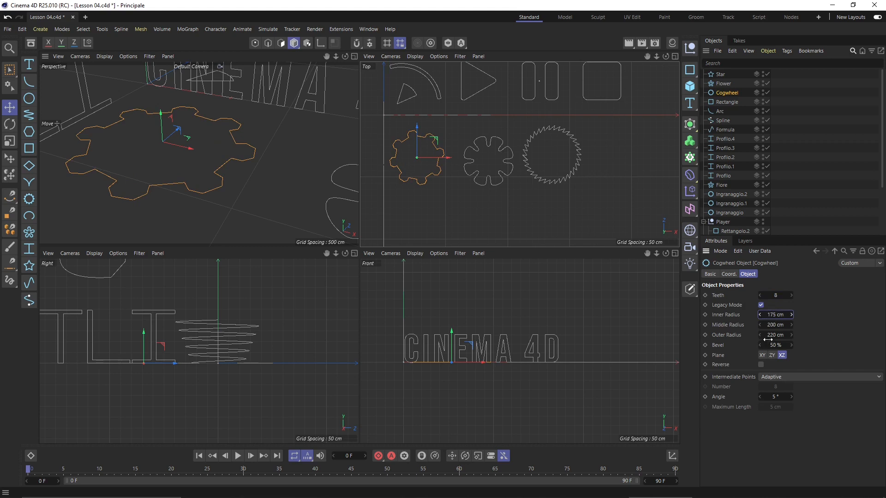
{"action": "left_click", "coordinate": [761, 305]}
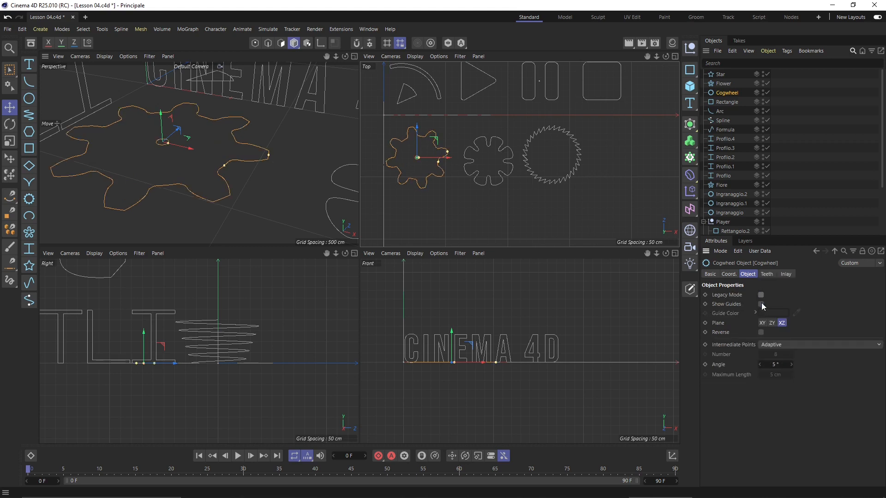
{"action": "left_click", "coordinate": [767, 276]}
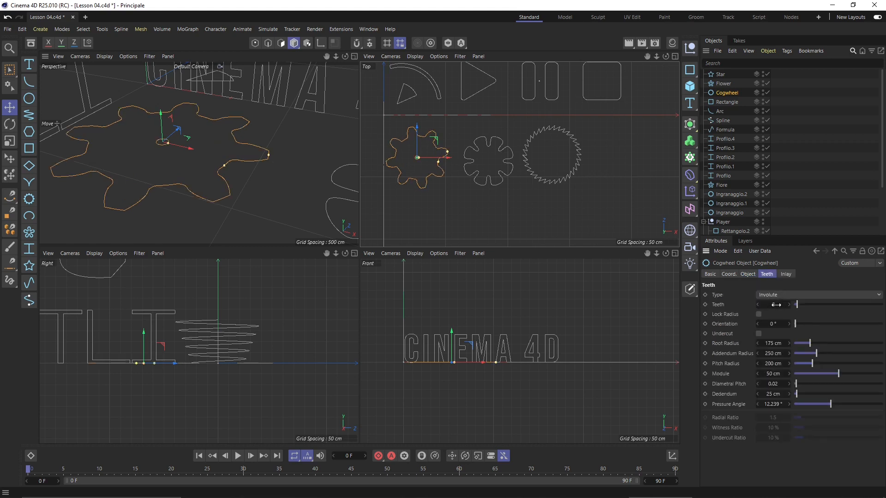
{"action": "left_click_drag", "start_coordinate": [779, 304], "coordinate": [769, 305]}
Cycle the tooth type through Ratchet, Flat, None and Involute, finishing on Ratchet
{"action": "left_click", "coordinate": [779, 296]}
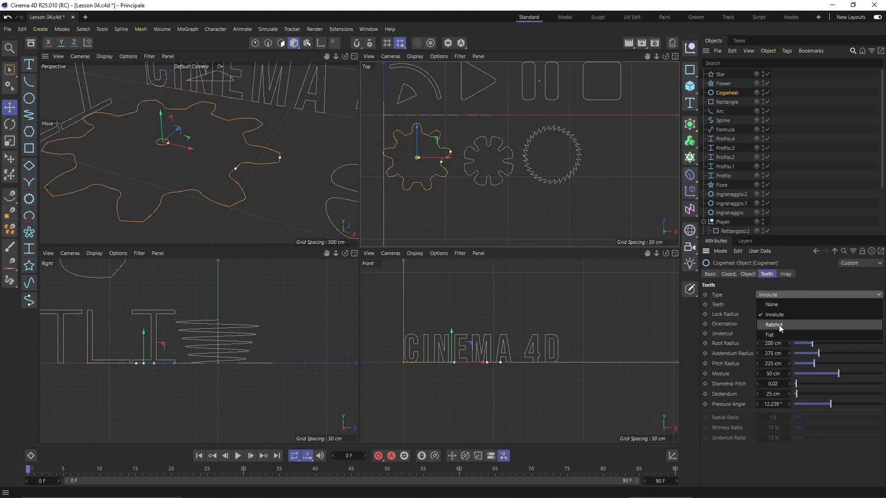
{"action": "left_click", "coordinate": [779, 326]}
{"action": "left_click", "coordinate": [780, 298]}
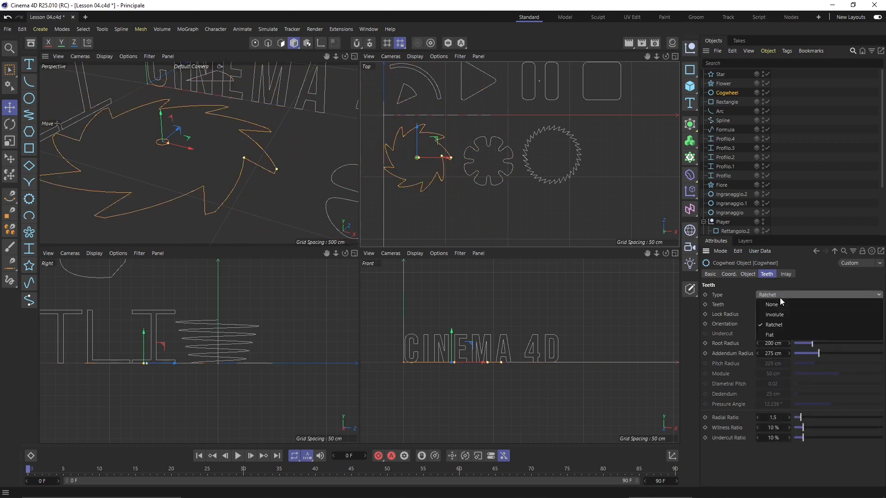
{"action": "left_click", "coordinate": [786, 332]}
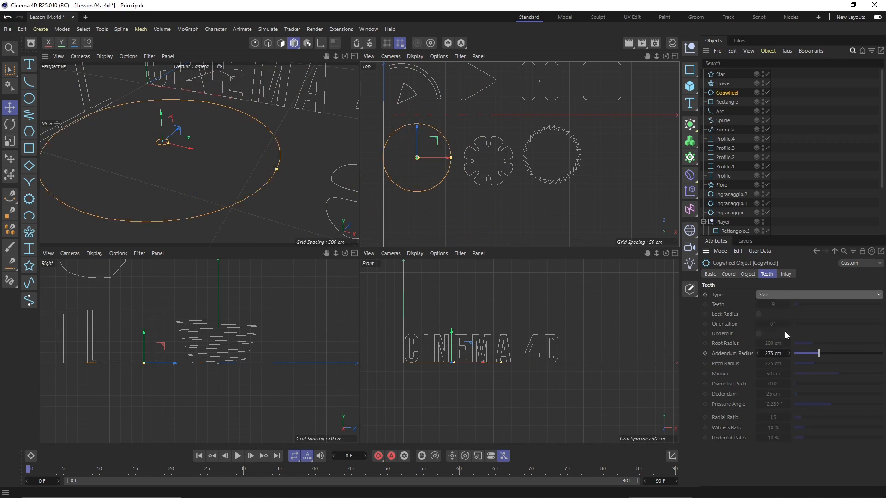
{"action": "left_click", "coordinate": [780, 297]}
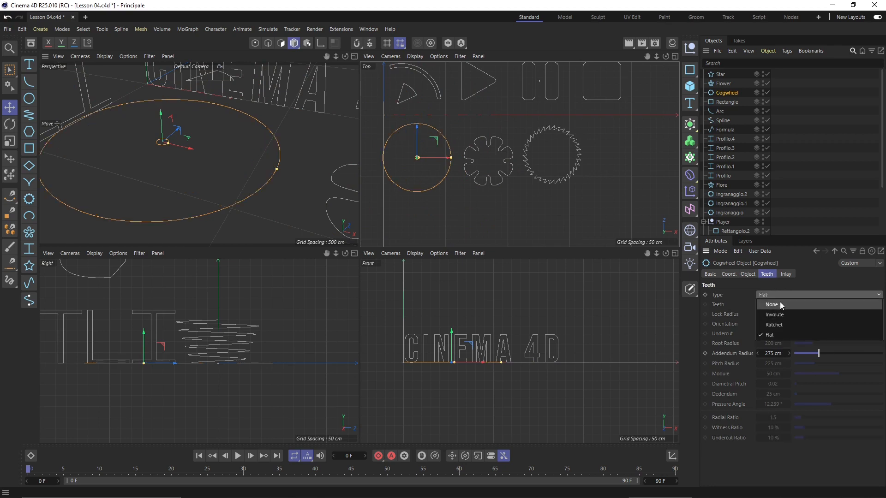
{"action": "left_click", "coordinate": [780, 302]}
{"action": "left_click", "coordinate": [780, 297]}
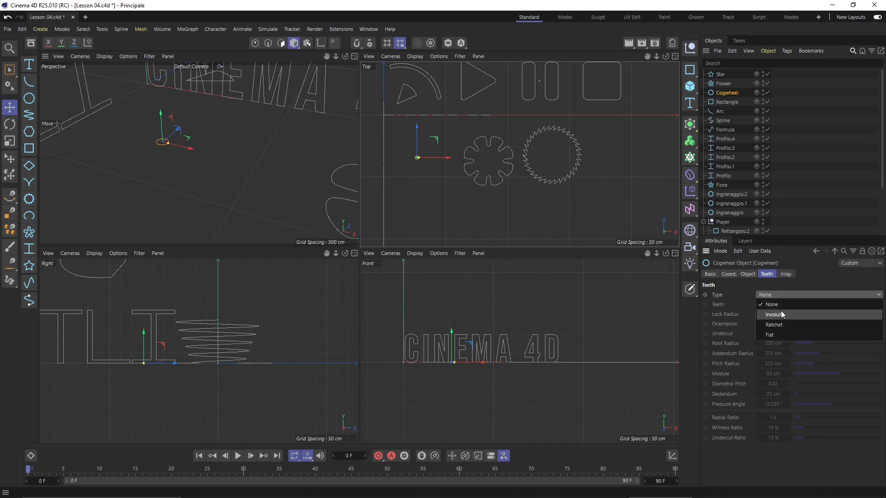
{"action": "left_click", "coordinate": [781, 314]}
{"action": "left_click", "coordinate": [781, 297]}
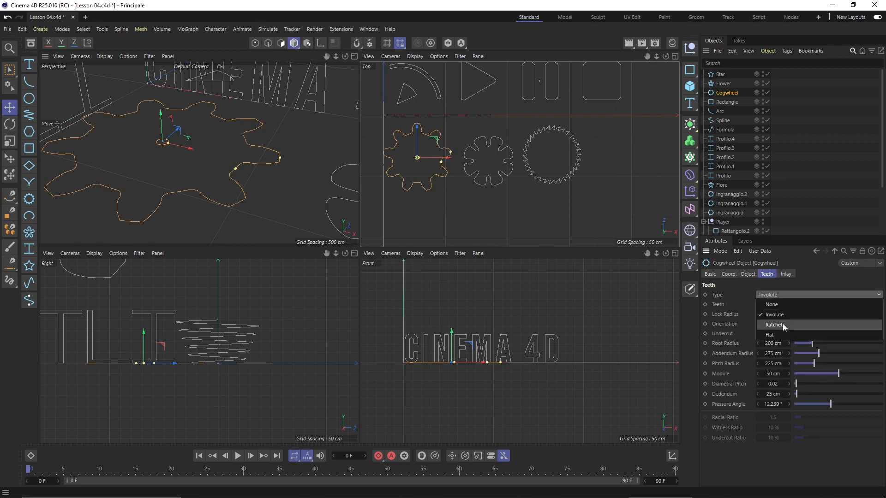
{"action": "left_click", "coordinate": [782, 324]}
{"action": "left_click", "coordinate": [584, 199]}
{"action": "scroll", "coordinate": [589, 168], "scroll_direction": "down", "scroll_amount": 3}
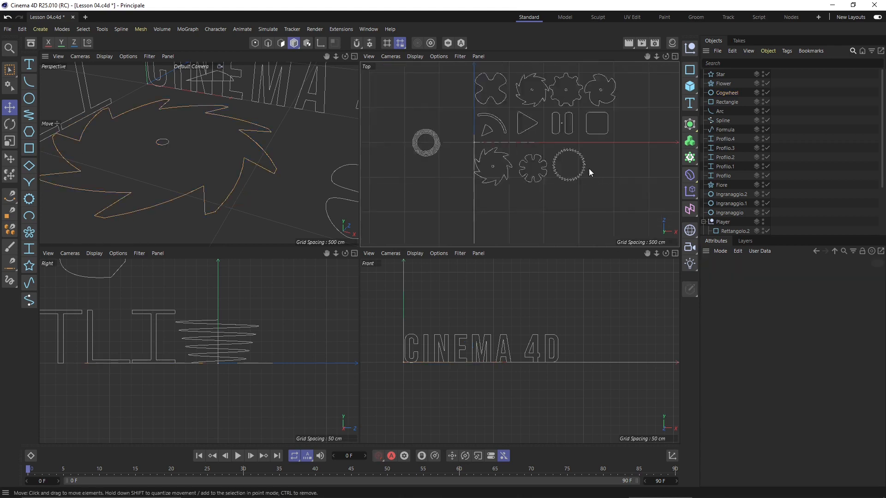
{"action": "scroll", "coordinate": [589, 170], "scroll_direction": "up", "scroll_amount": 3}
Rotate the ratchet cogwheel's teeth orientation to 133° for swept pinwheel-like blades
{"action": "left_click", "coordinate": [510, 160]}
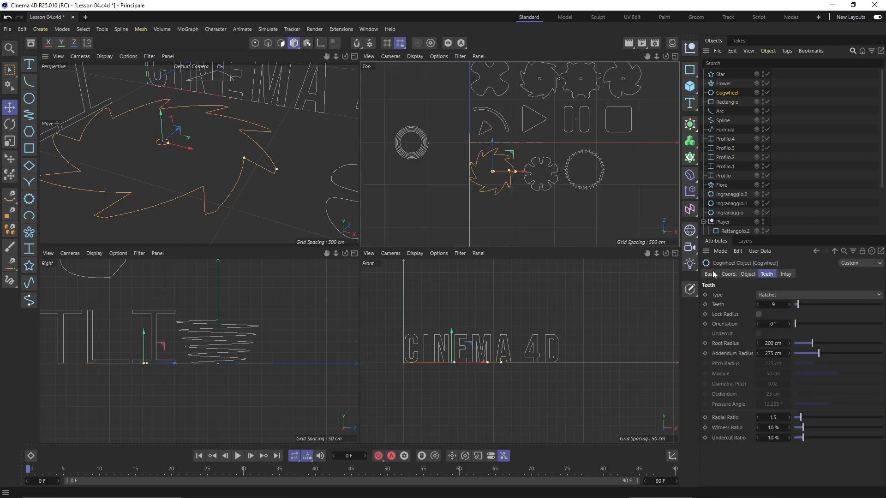
{"action": "left_click_drag", "start_coordinate": [796, 323], "coordinate": [800, 347]}
{"action": "left_click", "coordinate": [567, 203]}
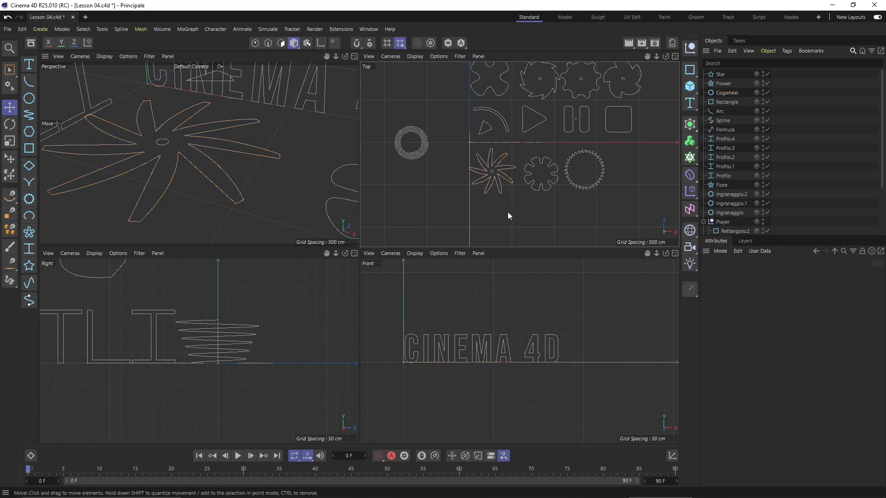
Compare the X-shaped flower's settings with the second and fourth gears, then reframe the Front view on the CINEMA 4D text
{"action": "scroll", "coordinate": [508, 212], "scroll_direction": "down", "scroll_amount": 2}
{"action": "scroll", "coordinate": [494, 189], "scroll_direction": "up", "scroll_amount": 2}
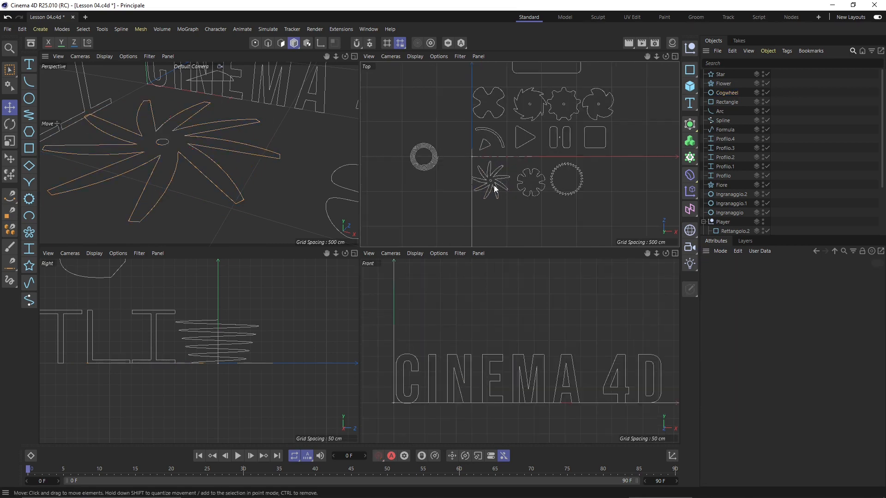
{"action": "left_click", "coordinate": [497, 118]}
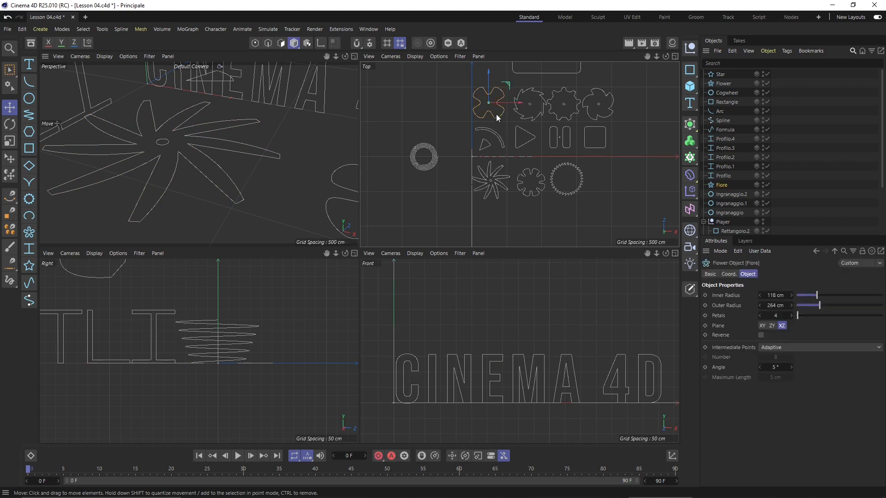
{"action": "left_click", "coordinate": [554, 115]}
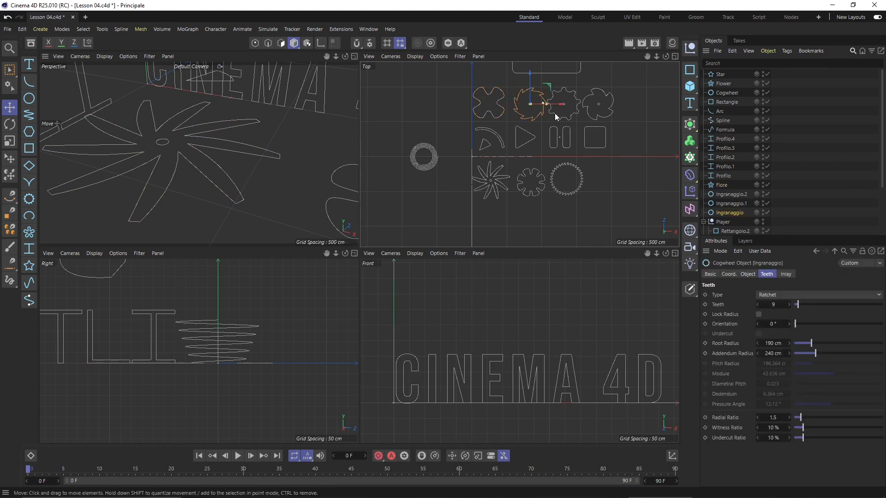
{"action": "left_click", "coordinate": [603, 117]}
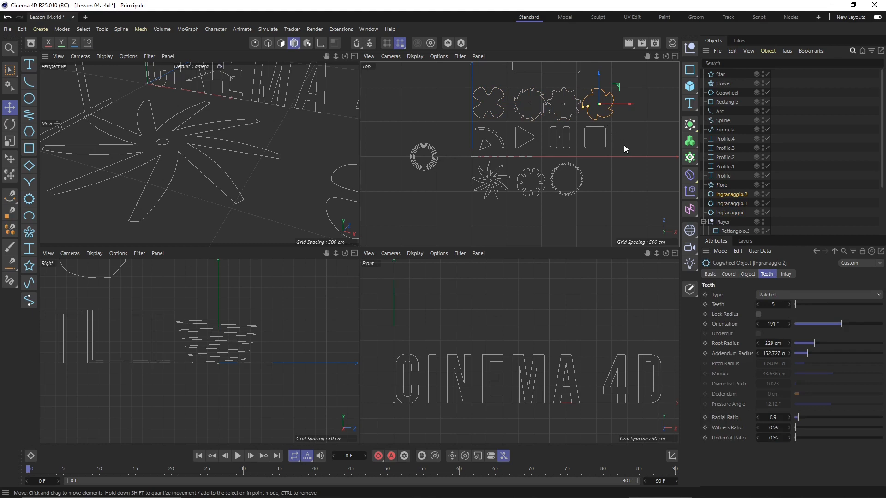
{"action": "left_click", "coordinate": [616, 176]}
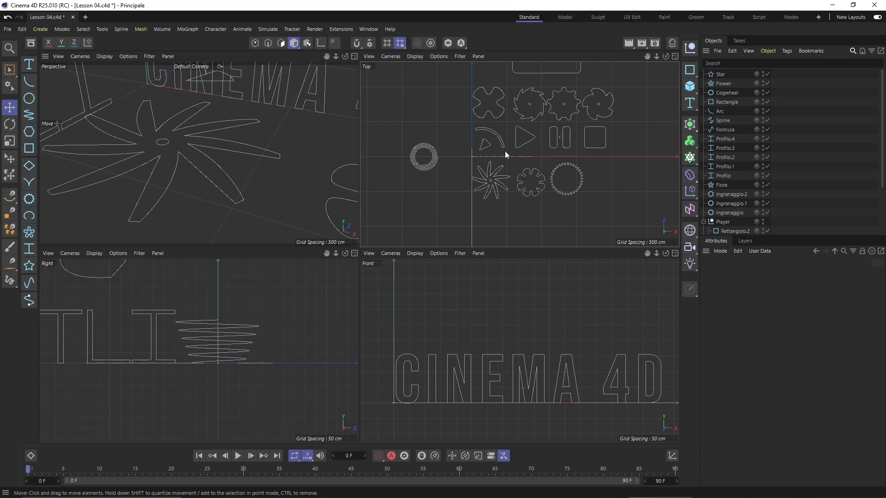
{"action": "middle_click_drag", "start_coordinate": [569, 376], "coordinate": [543, 359], "text": "alt"}
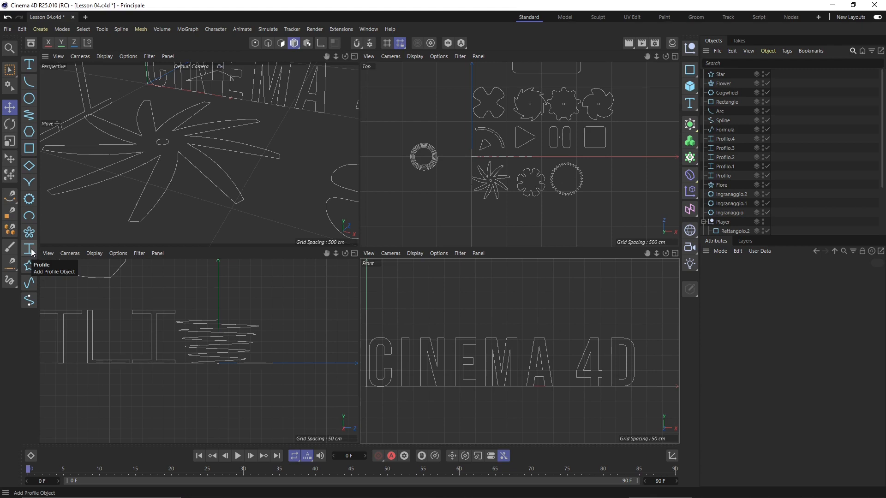
Zoom the Right view and check the I, L, T, U, Z and I profiles' Type settings
{"action": "scroll", "coordinate": [367, 408], "scroll_direction": "down", "scroll_amount": 2}
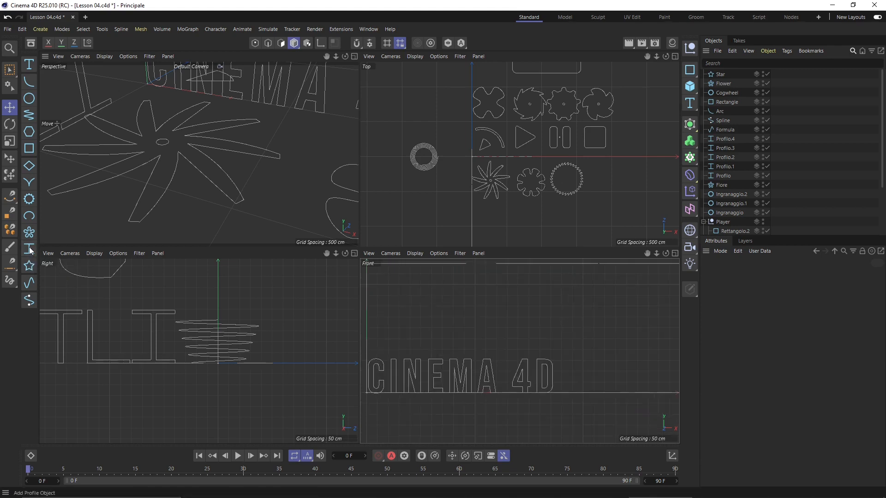
{"action": "scroll", "coordinate": [297, 325], "scroll_direction": "down", "scroll_amount": 4}
{"action": "scroll", "coordinate": [182, 341], "scroll_direction": "up", "scroll_amount": 4}
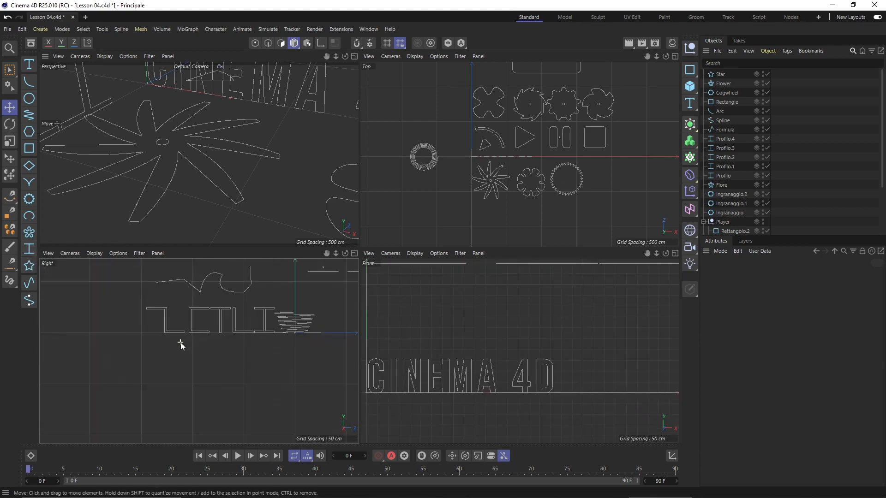
{"action": "scroll", "coordinate": [199, 339], "scroll_direction": "up", "scroll_amount": 2}
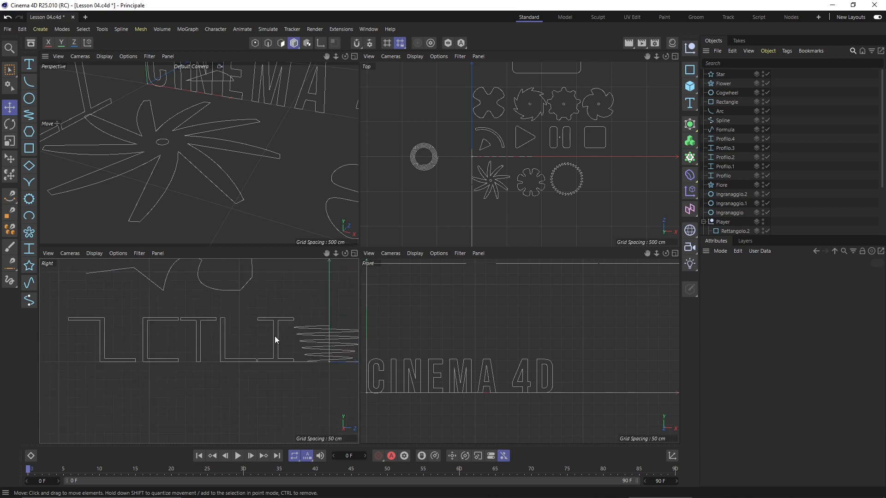
{"action": "left_click", "coordinate": [275, 340]}
{"action": "left_click", "coordinate": [226, 333]}
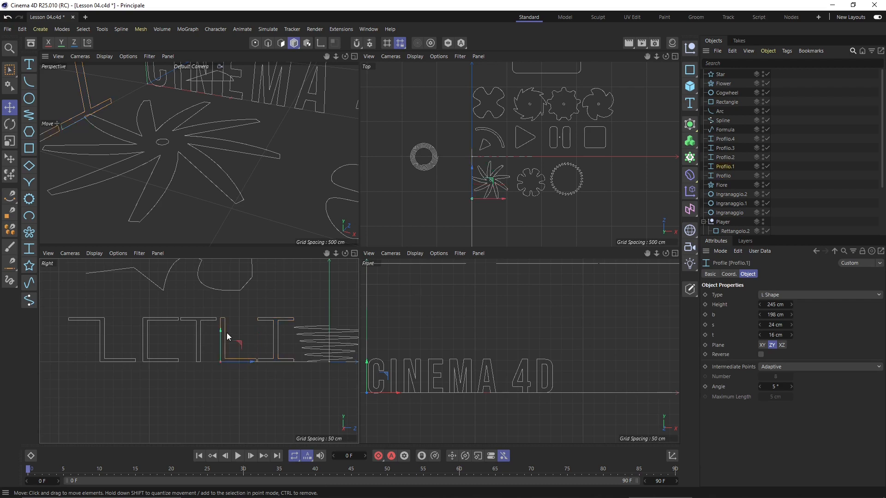
{"action": "left_click", "coordinate": [200, 325]}
{"action": "left_click", "coordinate": [155, 319]}
{"action": "left_click", "coordinate": [105, 342]}
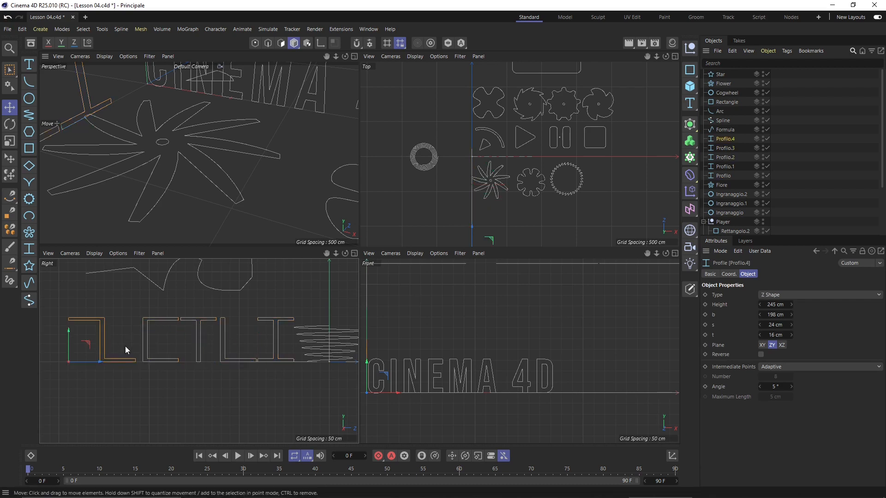
{"action": "left_click", "coordinate": [277, 341]}
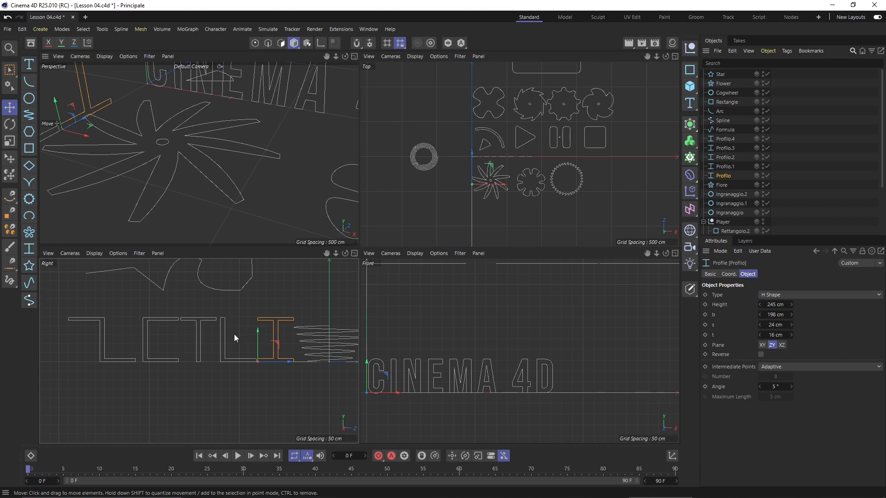
Review the L, T, U and Z profiles again, ending on the I profile's H Shape settings
{"action": "left_click", "coordinate": [223, 329]}
{"action": "left_click", "coordinate": [212, 319]}
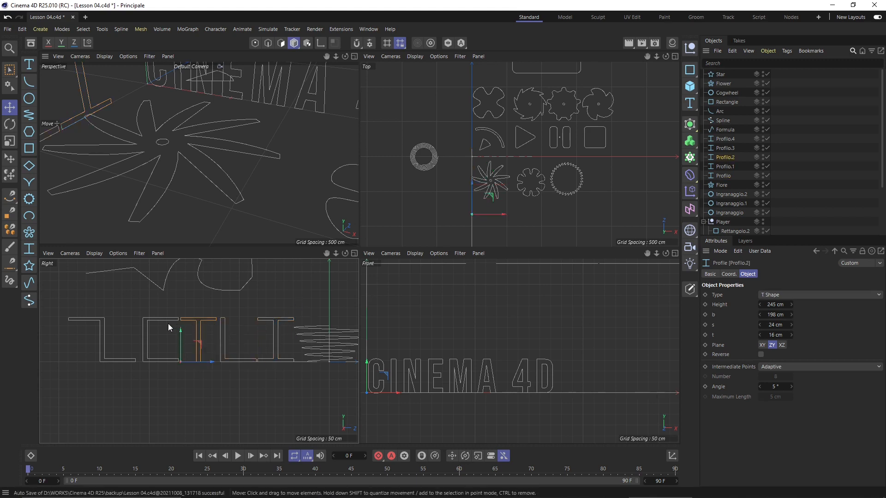
{"action": "left_click", "coordinate": [168, 318]}
{"action": "left_click", "coordinate": [103, 337]}
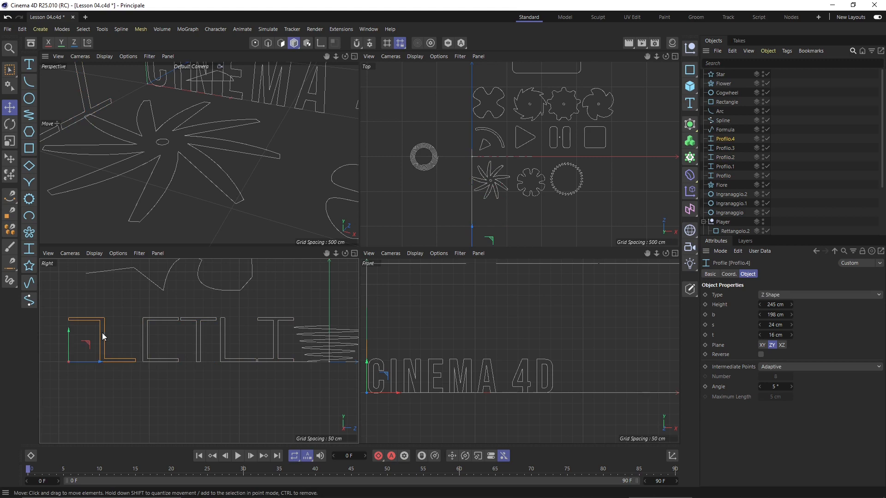
{"action": "left_click", "coordinate": [262, 329]}
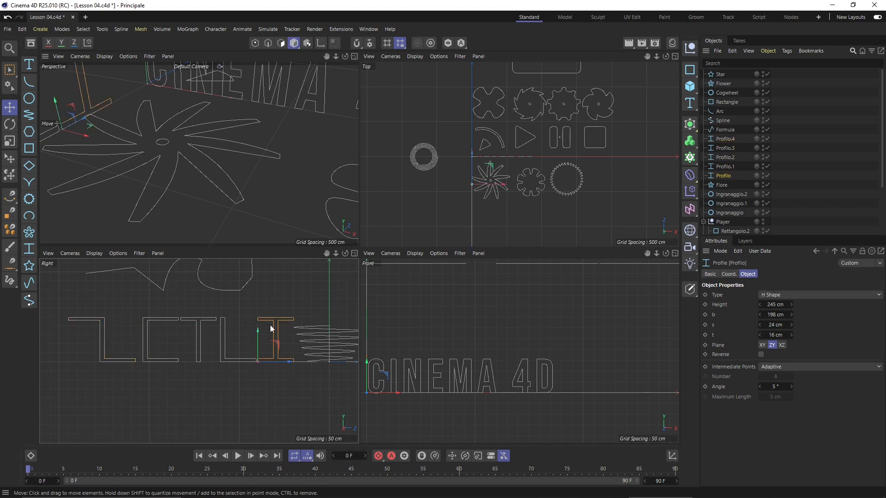
Add a new Profile spline and position it beside the existing profiles
{"action": "left_click", "coordinate": [28, 248]}
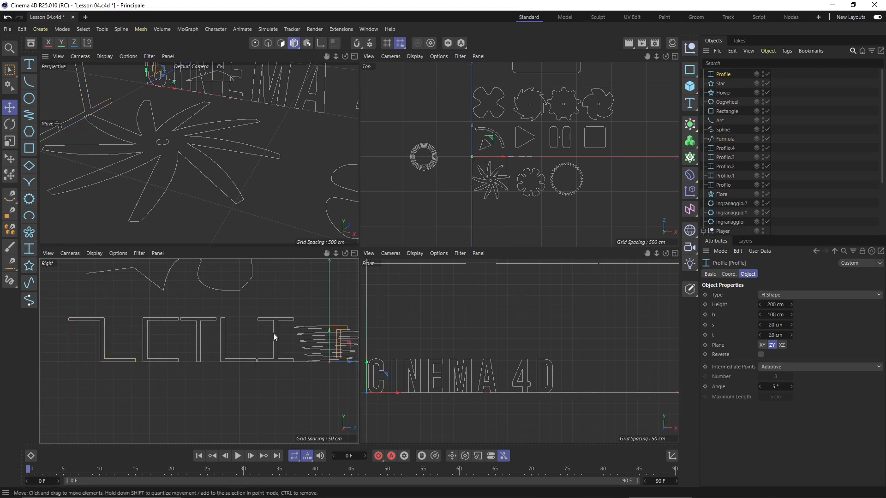
{"action": "scroll", "coordinate": [273, 333], "scroll_direction": "down", "scroll_amount": 1}
{"action": "left_click_drag", "start_coordinate": [340, 357], "coordinate": [100, 349]}
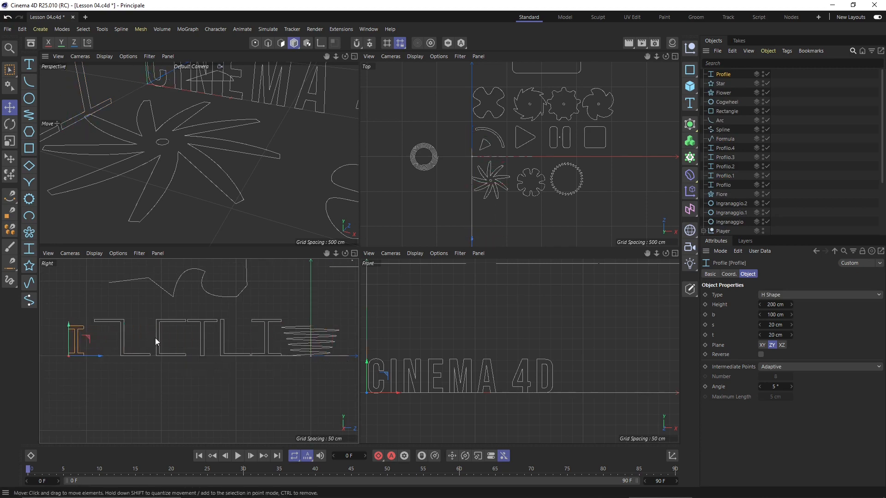
{"action": "middle_click_drag", "start_coordinate": [90, 343], "coordinate": [150, 341], "text": "alt"}
{"action": "scroll", "coordinate": [125, 350], "scroll_direction": "up", "scroll_amount": 2}
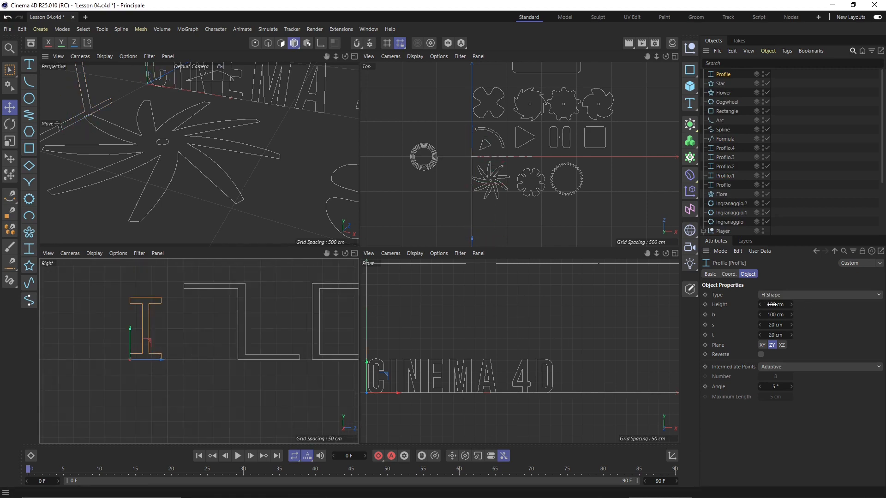
Make the new profile a U Shape with Height 246 cm, b 125 cm and t 10 cm
{"action": "left_click_drag", "start_coordinate": [770, 304], "coordinate": [765, 344]}
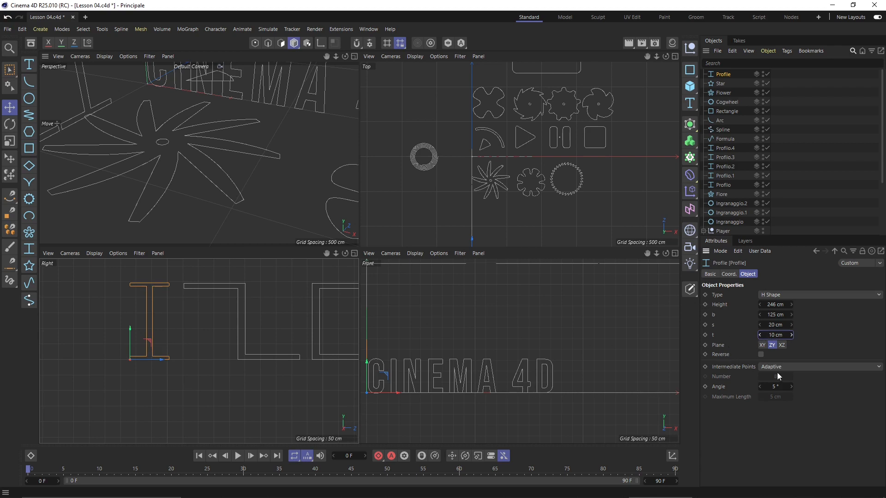
{"action": "left_click", "coordinate": [787, 335]}
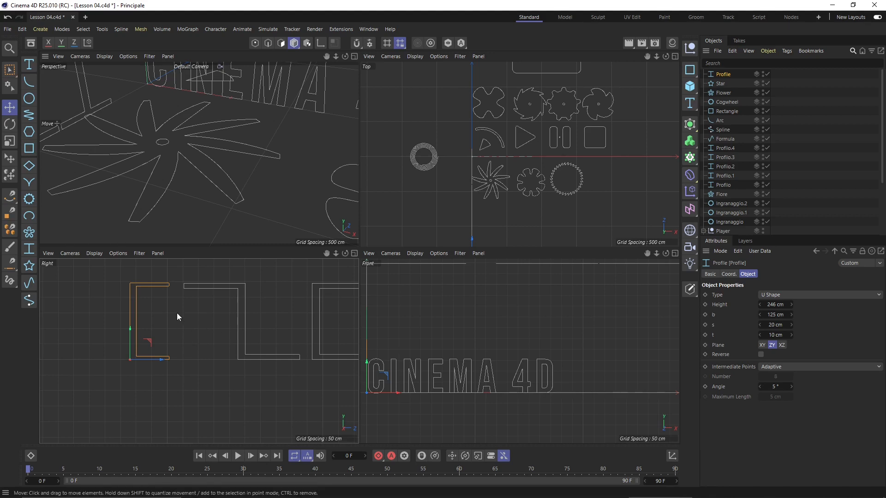
{"action": "scroll", "coordinate": [136, 293], "scroll_direction": "up", "scroll_amount": 5}
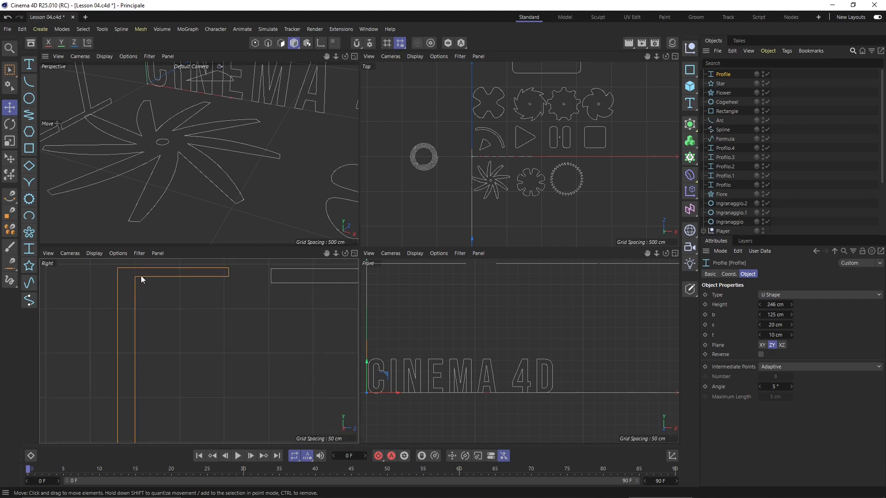
{"action": "scroll", "coordinate": [133, 283], "scroll_direction": "up", "scroll_amount": 2}
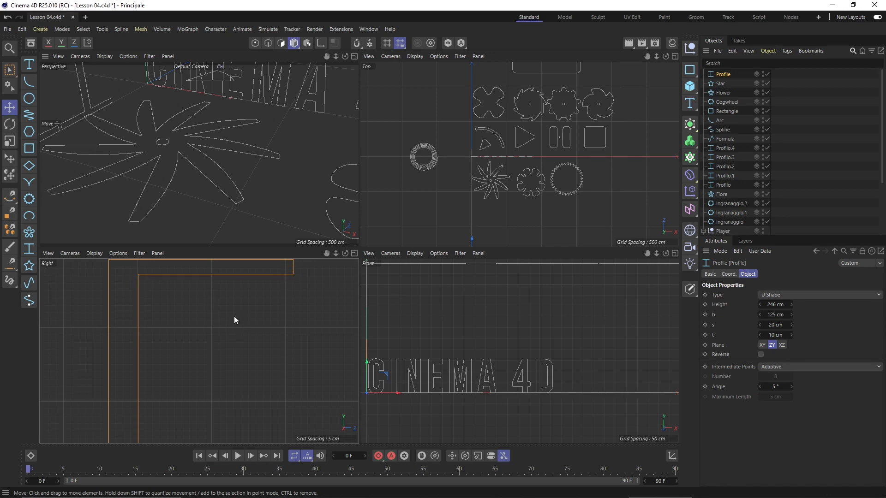
{"action": "scroll", "coordinate": [233, 316], "scroll_direction": "down", "scroll_amount": 2}
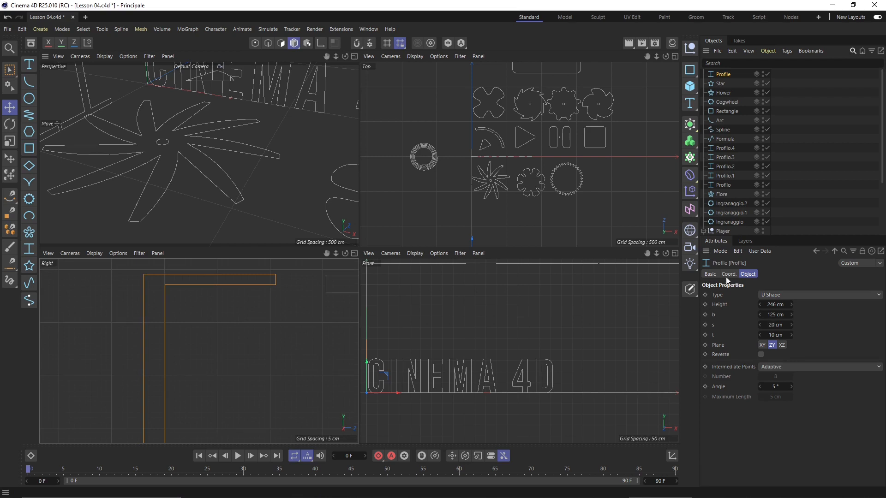
{"action": "left_click", "coordinate": [229, 332]}
{"action": "scroll", "coordinate": [204, 326], "scroll_direction": "down", "scroll_amount": 3}
{"action": "scroll", "coordinate": [131, 322], "scroll_direction": "down", "scroll_amount": 6}
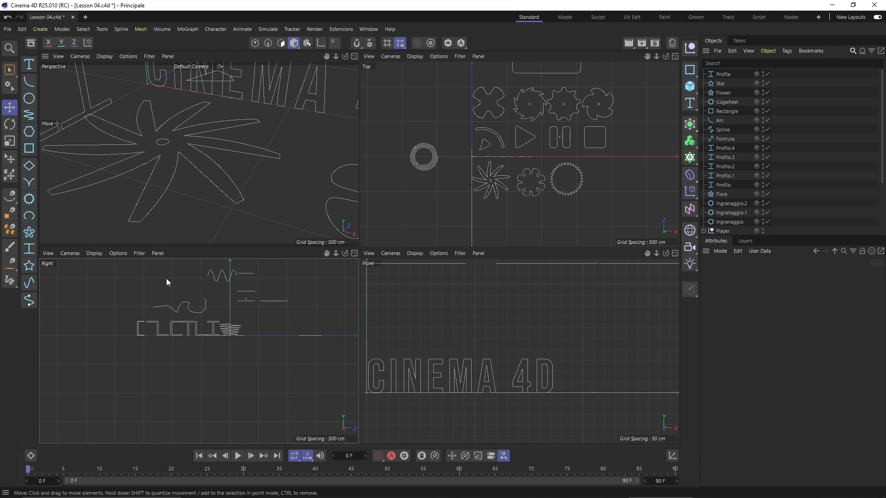
{"action": "left_click", "coordinate": [29, 283]}
{"action": "scroll", "coordinate": [232, 318], "scroll_direction": "up", "scroll_amount": 2}
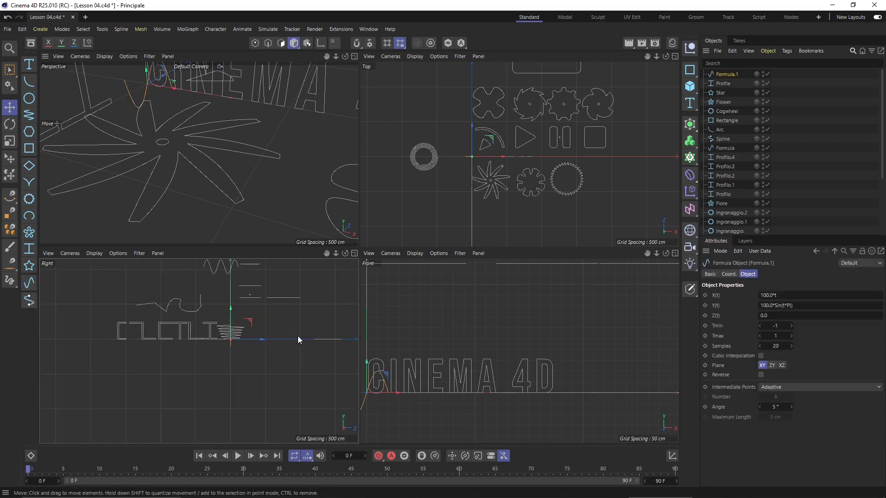
{"action": "scroll", "coordinate": [515, 331], "scroll_direction": "down", "scroll_amount": 2}
{"action": "scroll", "coordinate": [415, 370], "scroll_direction": "up", "scroll_amount": 1}
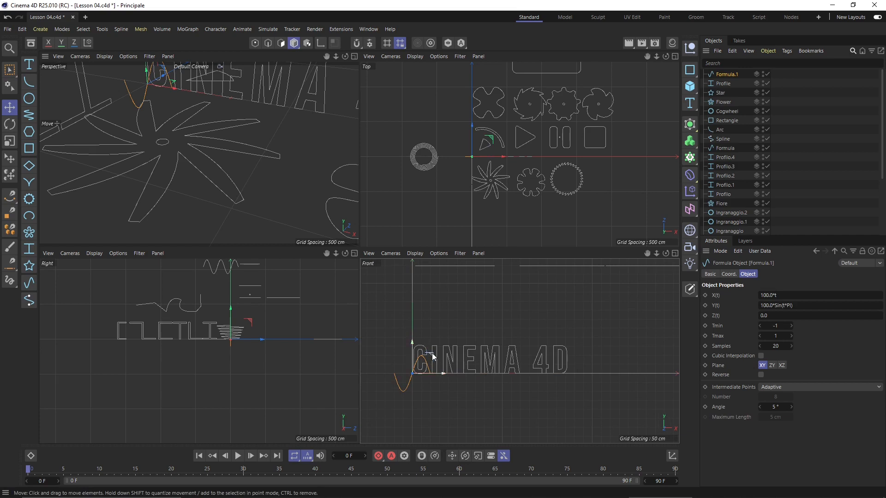
{"action": "left_click_drag", "start_coordinate": [432, 354], "coordinate": [486, 281]}
{"action": "scroll", "coordinate": [461, 313], "scroll_direction": "up", "scroll_amount": 2}
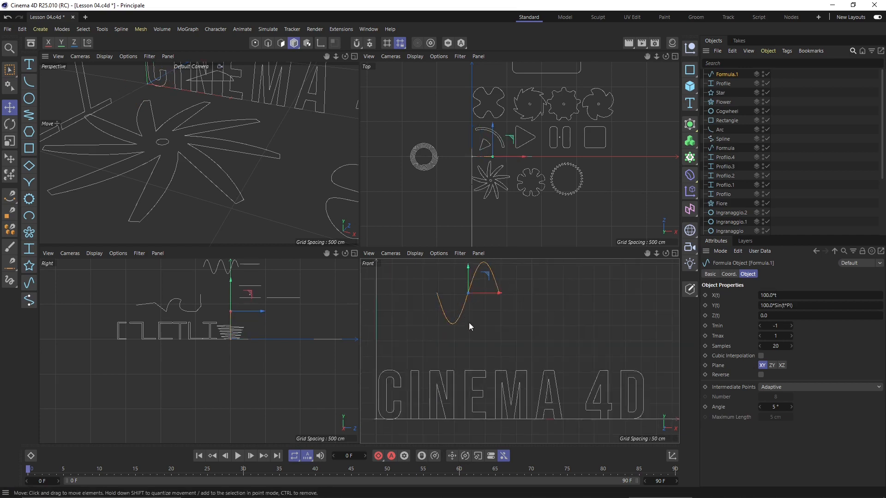
{"action": "scroll", "coordinate": [469, 326], "scroll_direction": "down", "scroll_amount": 2}
{"action": "scroll", "coordinate": [466, 323], "scroll_direction": "up", "scroll_amount": 2}
{"action": "left_click", "coordinate": [766, 295]}
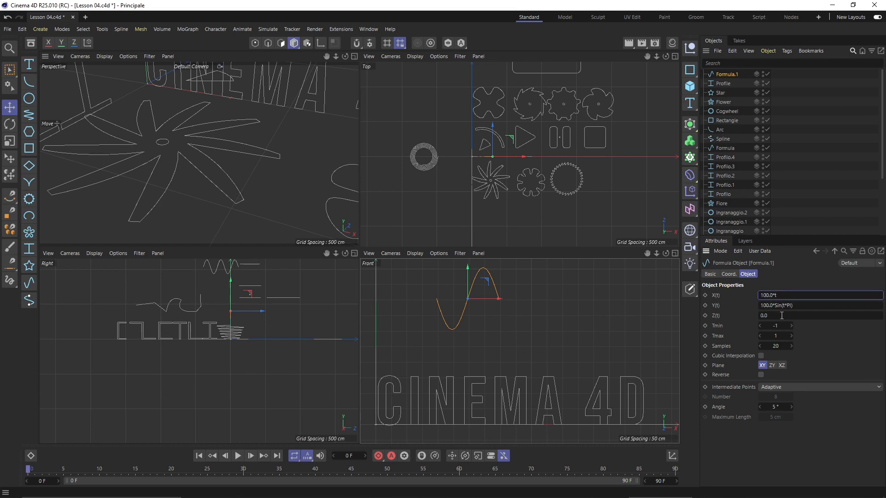
{"action": "left_click", "coordinate": [778, 306]}
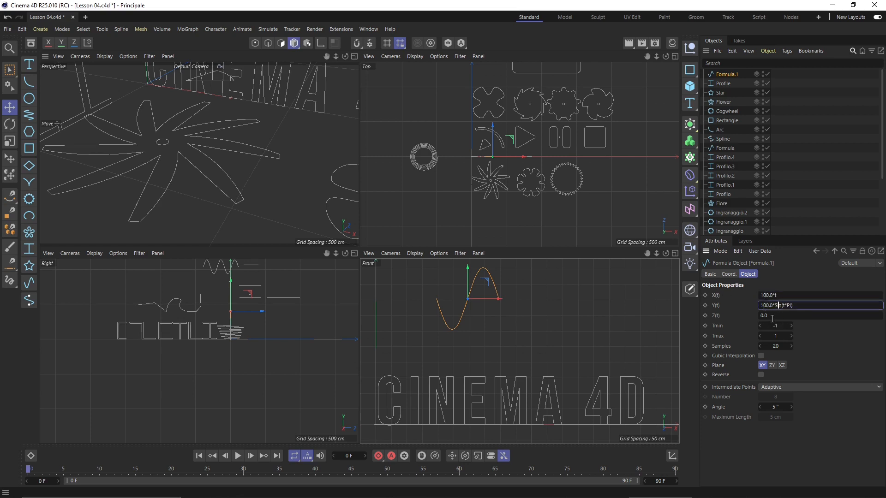
{"action": "left_click", "coordinate": [776, 325]}
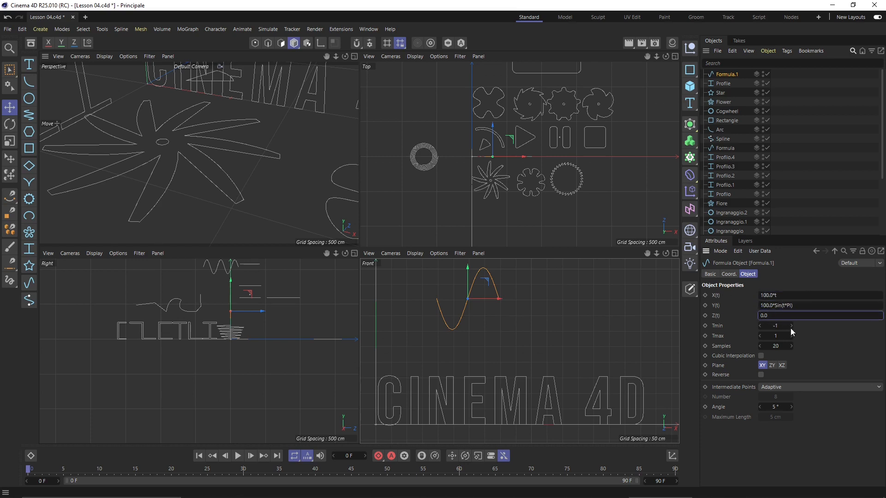
{"action": "type", "text": "20"}
{"action": "key", "text": "Return"}
{"action": "left_click_drag", "start_coordinate": [786, 326], "coordinate": [778, 336]}
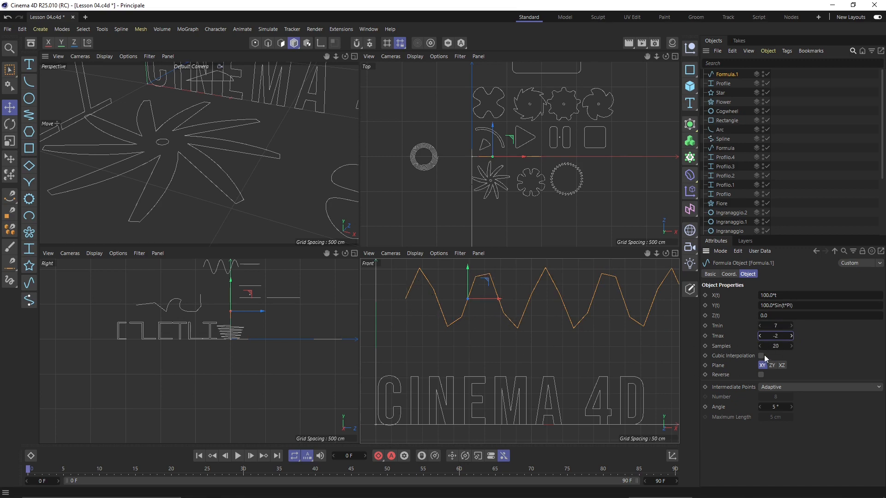
{"action": "left_click_drag", "start_coordinate": [773, 346], "coordinate": [797, 354]}
{"action": "scroll", "coordinate": [431, 329], "scroll_direction": "down", "scroll_amount": 2}
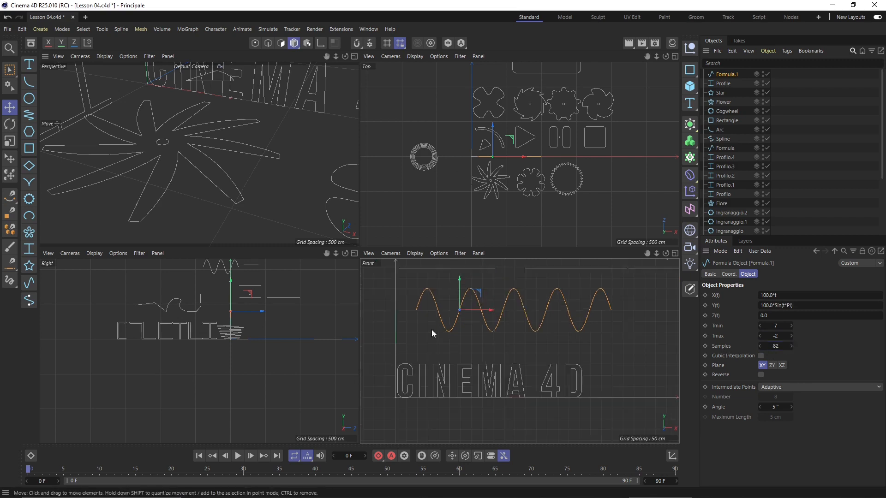
{"action": "scroll", "coordinate": [532, 333], "scroll_direction": "up", "scroll_amount": 1}
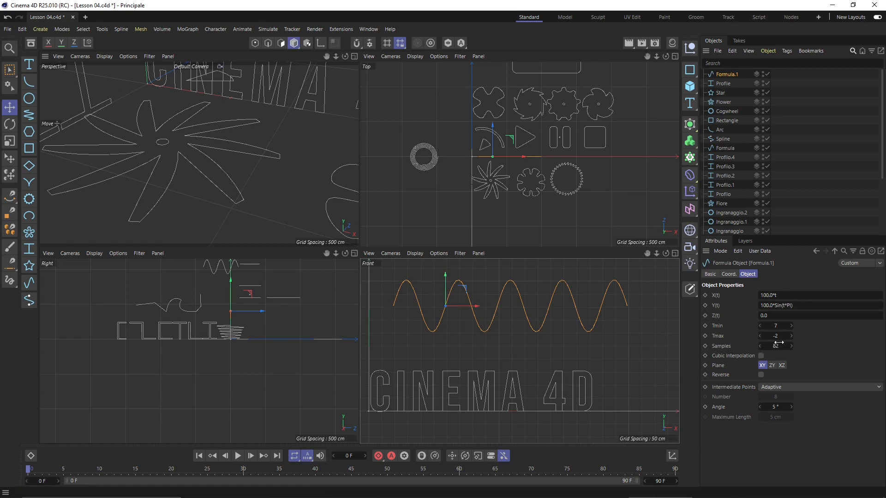
{"action": "left_click_drag", "start_coordinate": [776, 345], "coordinate": [842, 360]}
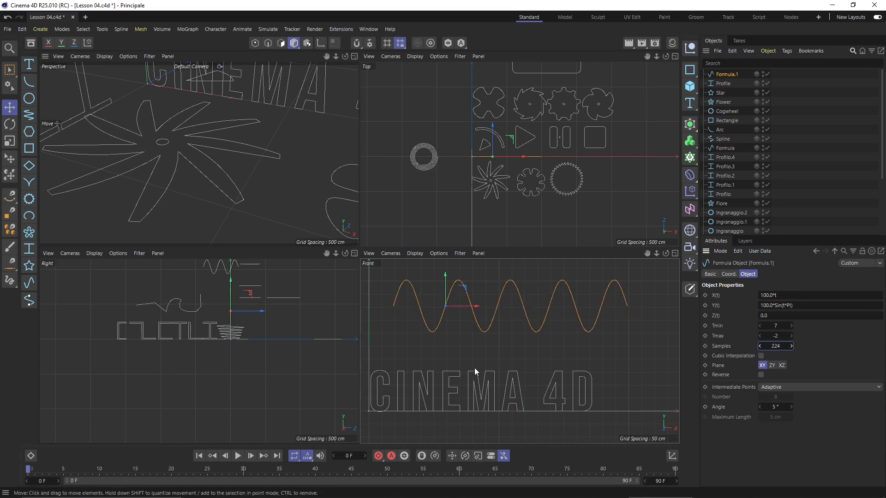
{"action": "left_click", "coordinate": [761, 356]}
{"action": "left_click", "coordinate": [761, 356]}
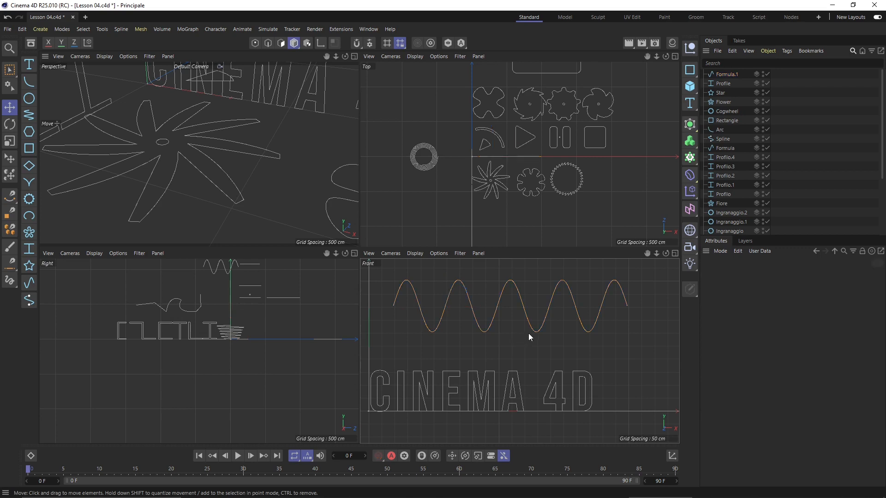
{"action": "key", "text": "Delete"}
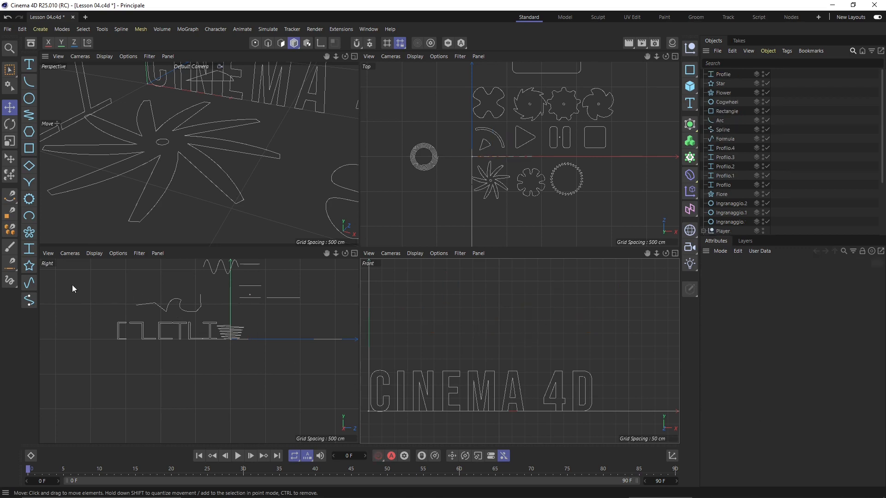
Add an Empty Spline and move its origin up above the CINEMA 4D text in the Front view
{"action": "left_click", "coordinate": [29, 302]}
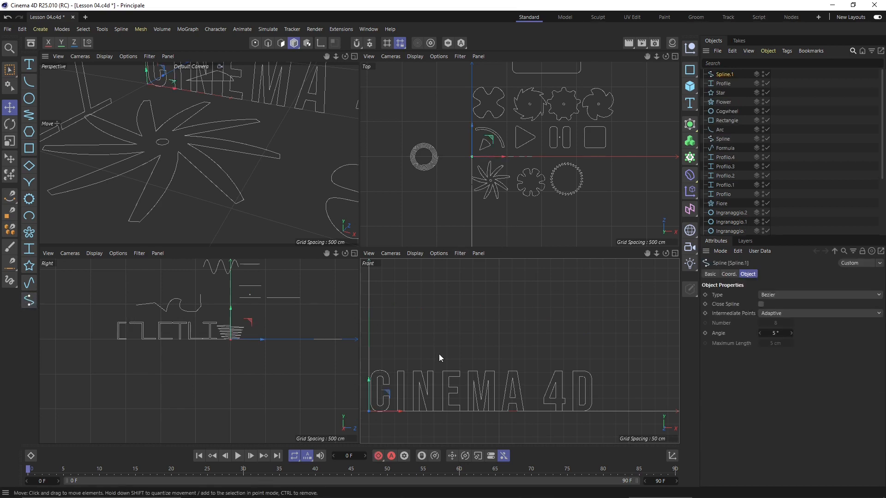
{"action": "left_click_drag", "start_coordinate": [392, 395], "coordinate": [440, 327]}
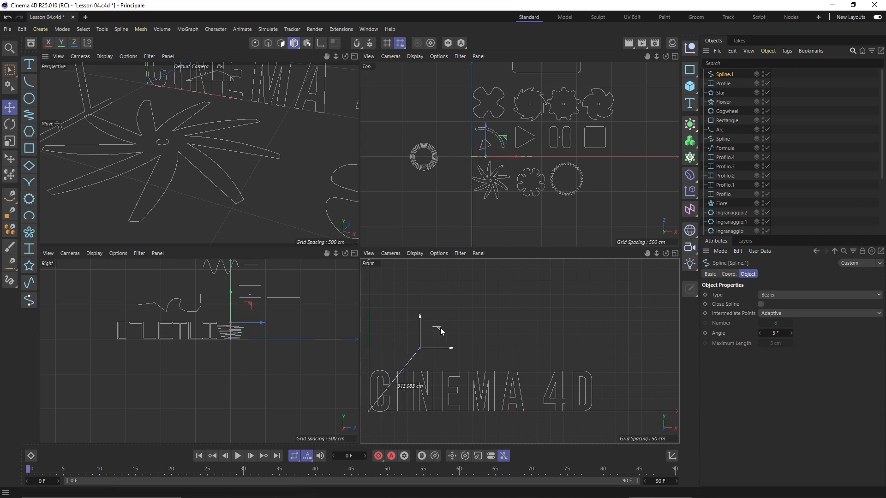
{"action": "scroll", "coordinate": [391, 356], "scroll_direction": "up", "scroll_amount": 1}
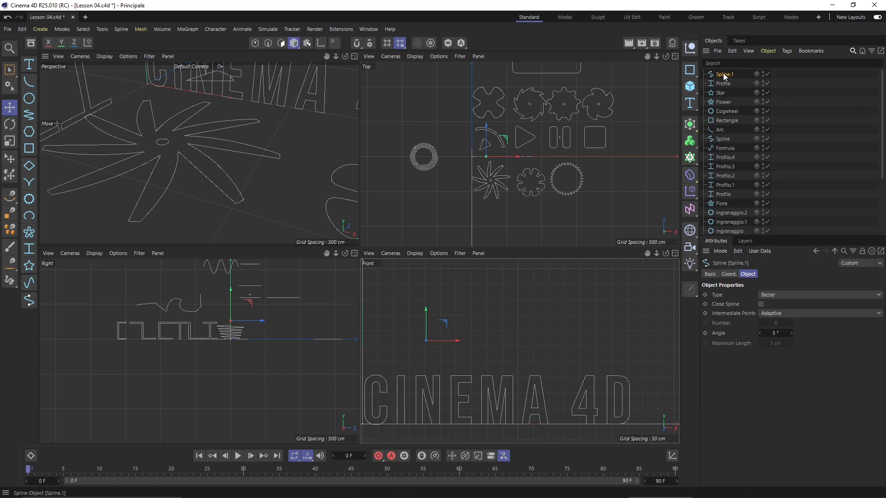
Draw a first straight two-point segment of the spline with the Spline Pen
{"action": "left_click", "coordinate": [10, 198]}
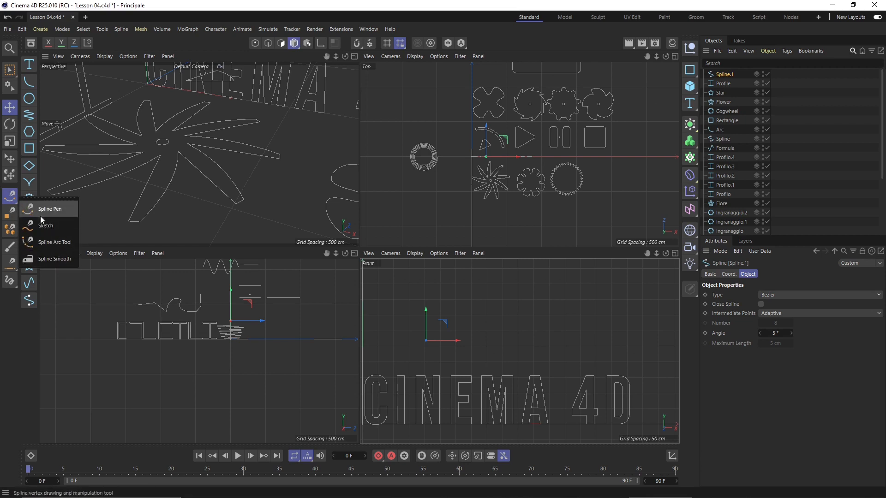
{"action": "left_click", "coordinate": [40, 215]}
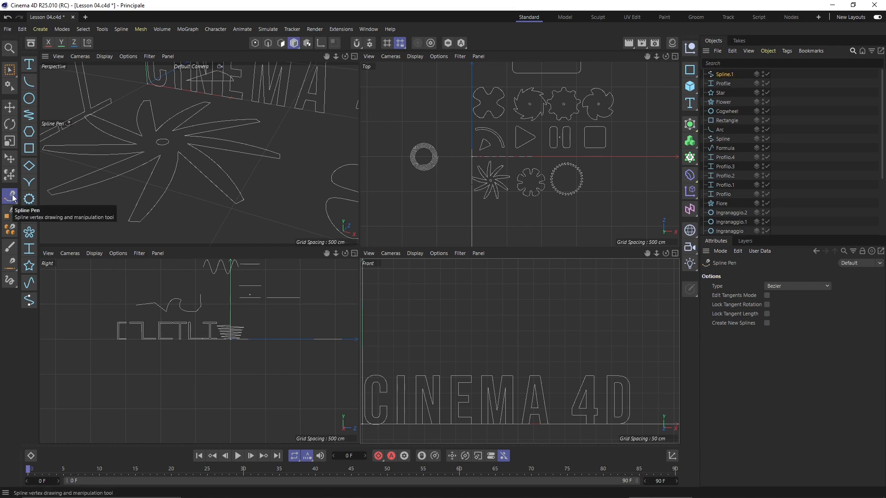
{"action": "left_click", "coordinate": [431, 341]}
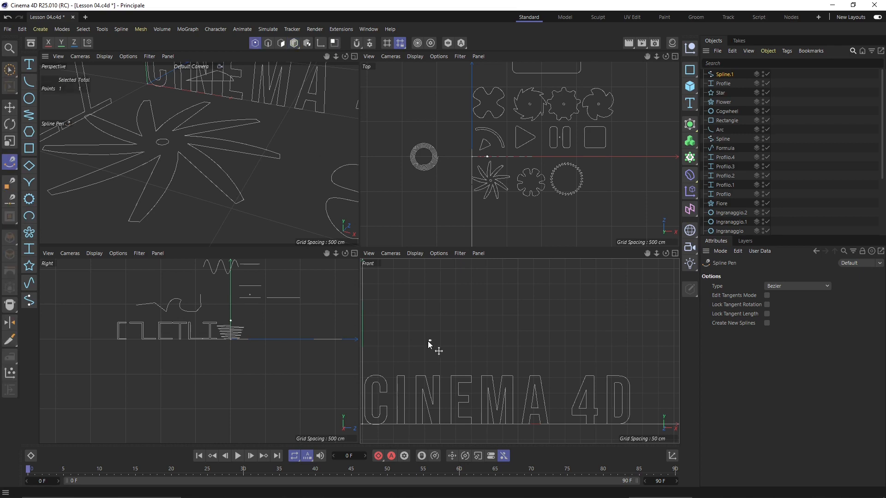
{"action": "left_click", "coordinate": [453, 298]}
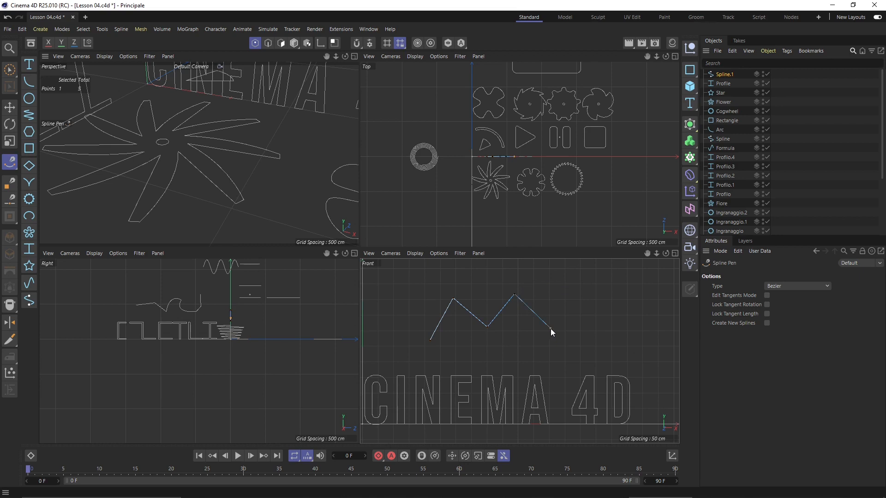
Draw the remaining curved and zigzag points with the Spline Pen, then end the spline
{"action": "left_click_drag", "start_coordinate": [550, 328], "coordinate": [579, 328]}
{"action": "left_click_drag", "start_coordinate": [576, 295], "coordinate": [603, 296]}
{"action": "left_click", "coordinate": [605, 330]}
{"action": "left_click_drag", "start_coordinate": [605, 328], "coordinate": [627, 326]}
{"action": "left_click", "coordinate": [624, 289]}
{"action": "left_click", "coordinate": [657, 290]}
{"action": "scroll", "coordinate": [447, 331], "scroll_direction": "down", "scroll_amount": 5}
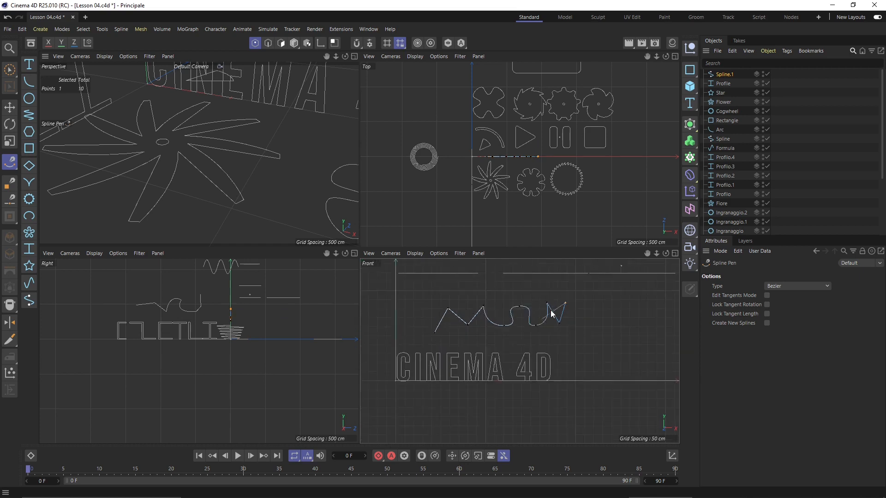
{"action": "scroll", "coordinate": [583, 315], "scroll_direction": "up", "scroll_amount": 1}
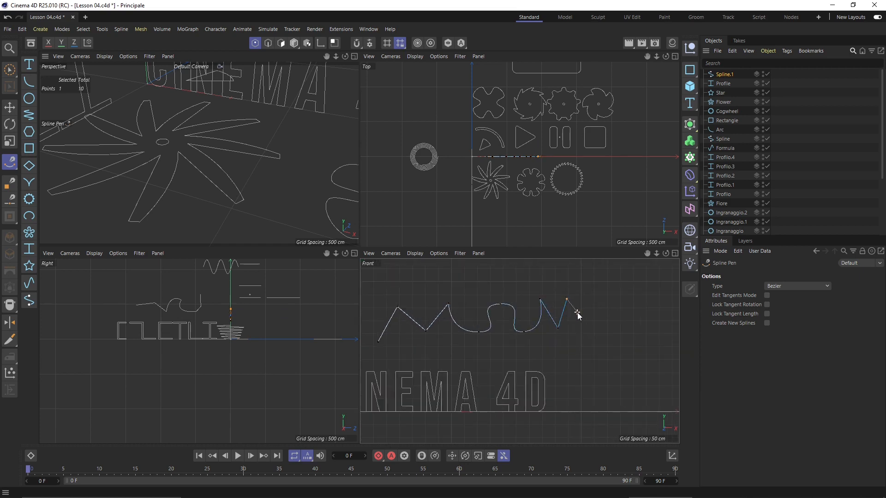
{"action": "right_click", "coordinate": [607, 289]}
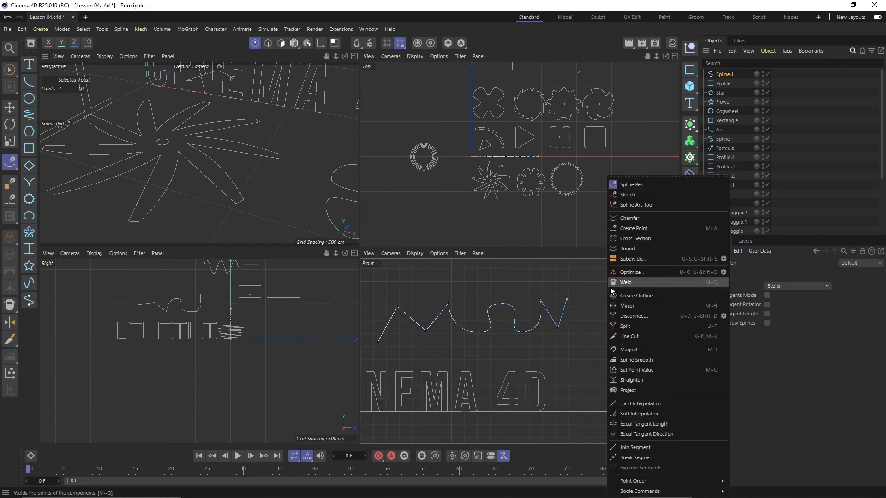
{"action": "left_click", "coordinate": [622, 185]}
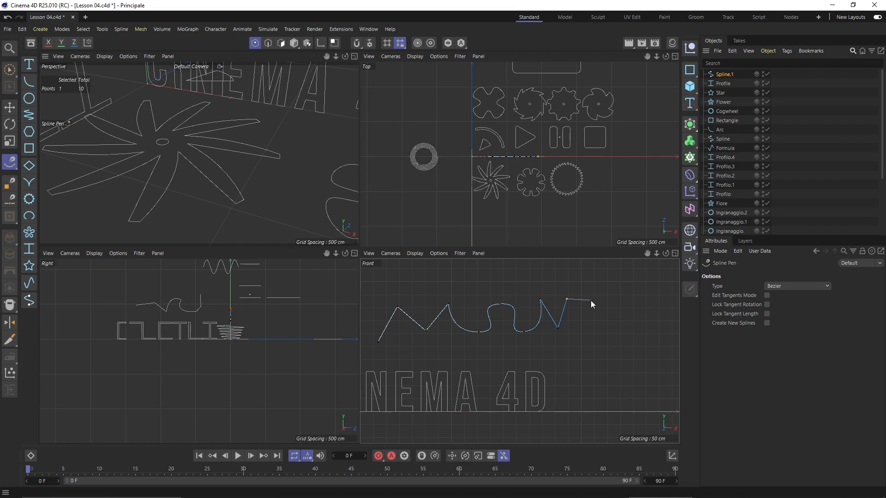
{"action": "key", "text": "Escape"}
Pull the spline's second point lower and select the segment between two points
{"action": "scroll", "coordinate": [596, 316], "scroll_direction": "down", "scroll_amount": 2}
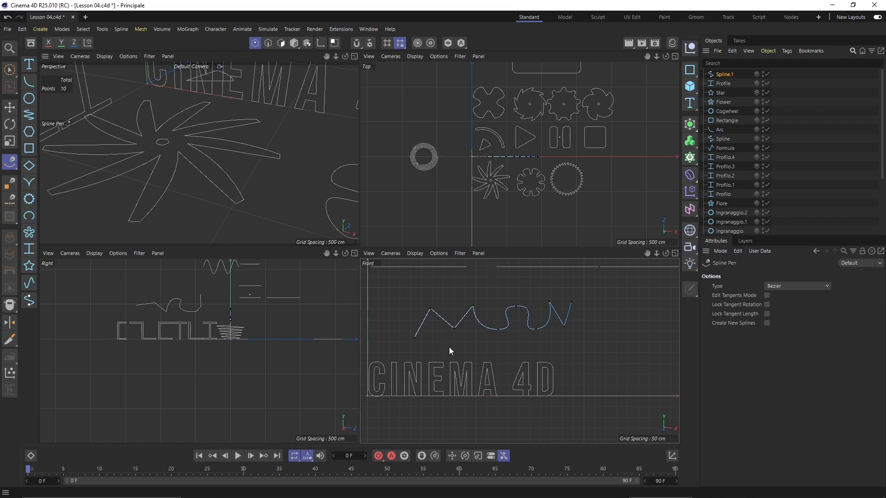
{"action": "scroll", "coordinate": [450, 350], "scroll_direction": "up", "scroll_amount": 2}
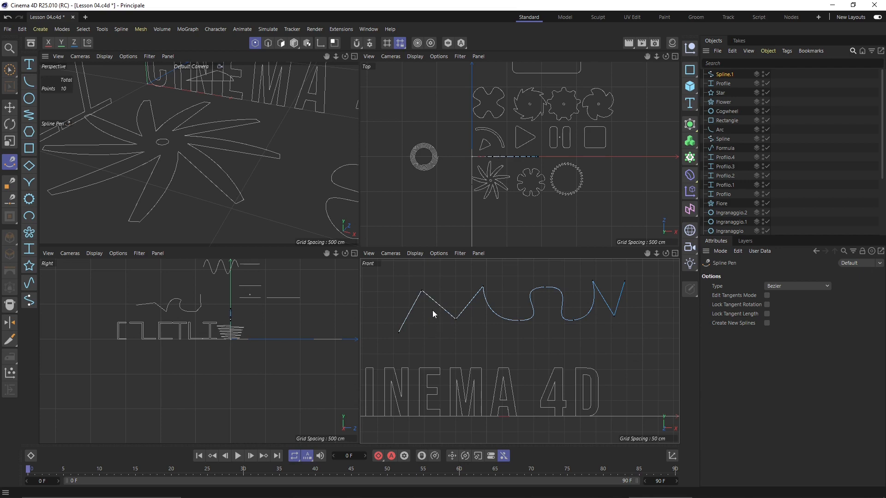
{"action": "scroll", "coordinate": [423, 306], "scroll_direction": "up", "scroll_amount": 2}
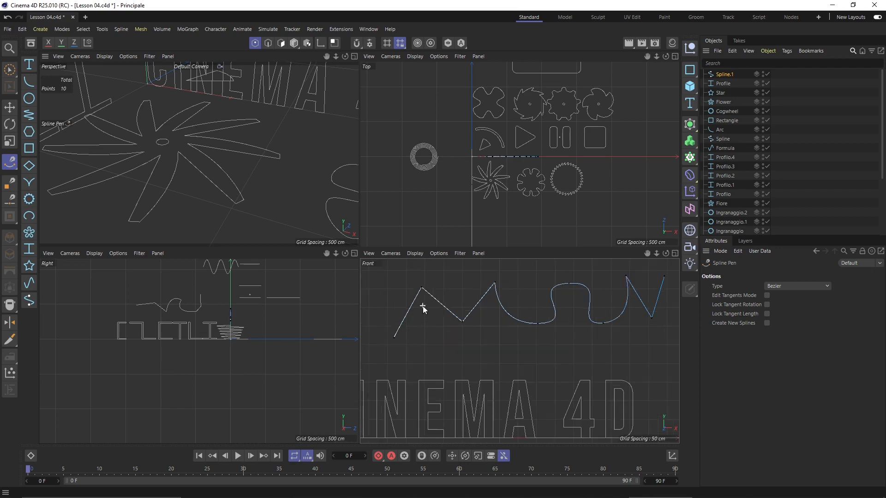
{"action": "left_click_drag", "start_coordinate": [422, 290], "coordinate": [467, 332]}
{"action": "left_click", "coordinate": [446, 319]}
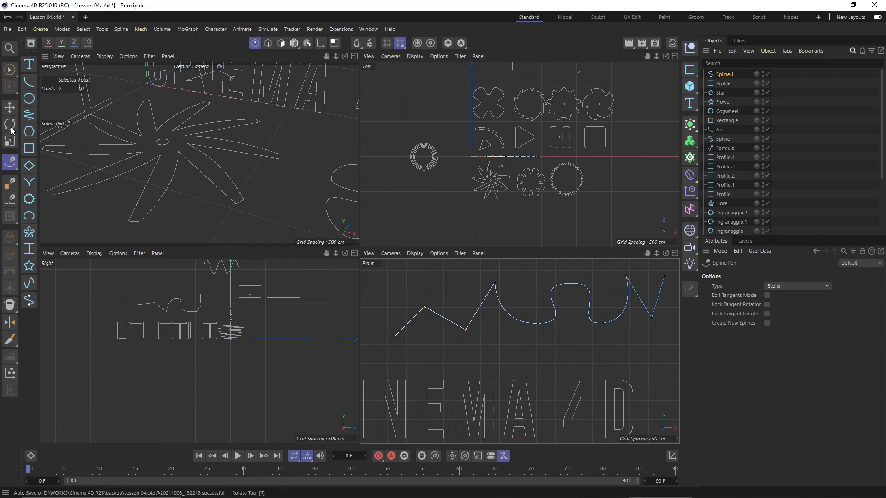
Rotate the selected segment about its centre and scale it back to near its original size
{"action": "key", "text": "r"}
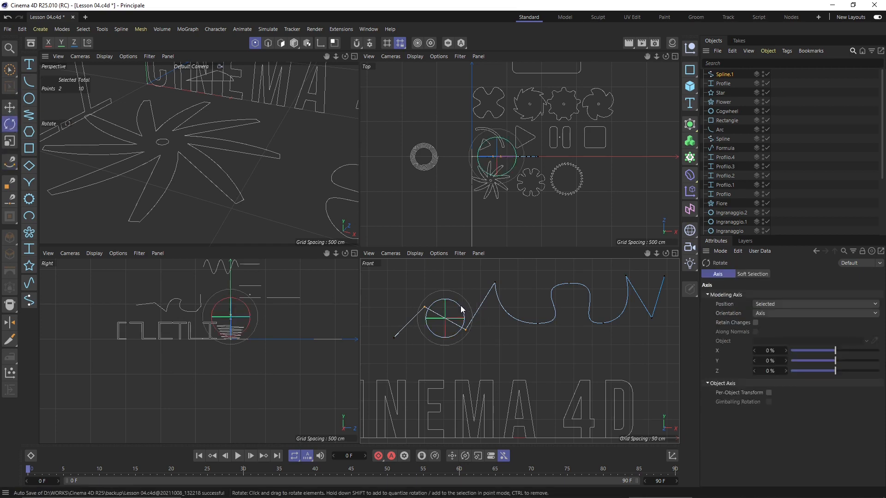
{"action": "left_click_drag", "start_coordinate": [461, 306], "coordinate": [431, 302]}
{"action": "left_click", "coordinate": [9, 141]}
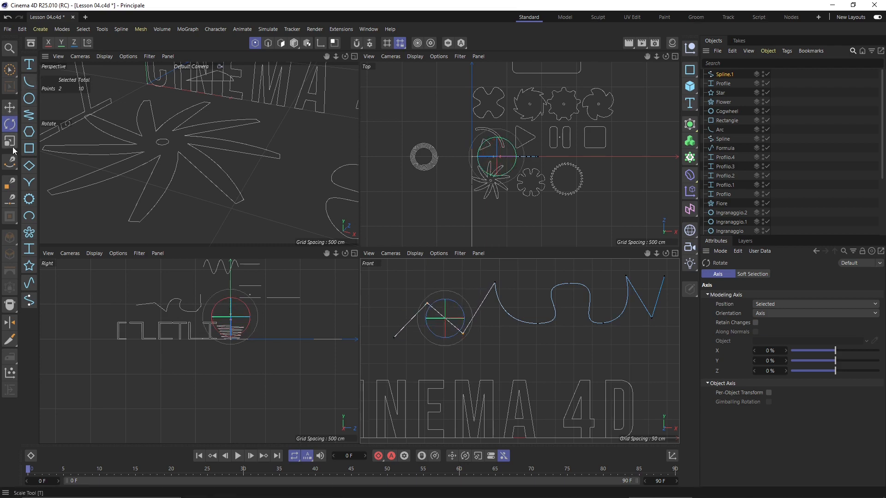
{"action": "mouse_move", "coordinate": [461, 300]}
{"action": "left_mouse_down"}
{"action": "mouse_move", "coordinate": [475, 294]}
{"action": "mouse_move", "coordinate": [461, 301]}
{"action": "left_mouse_up"}
{"action": "left_click", "coordinate": [9, 107]}
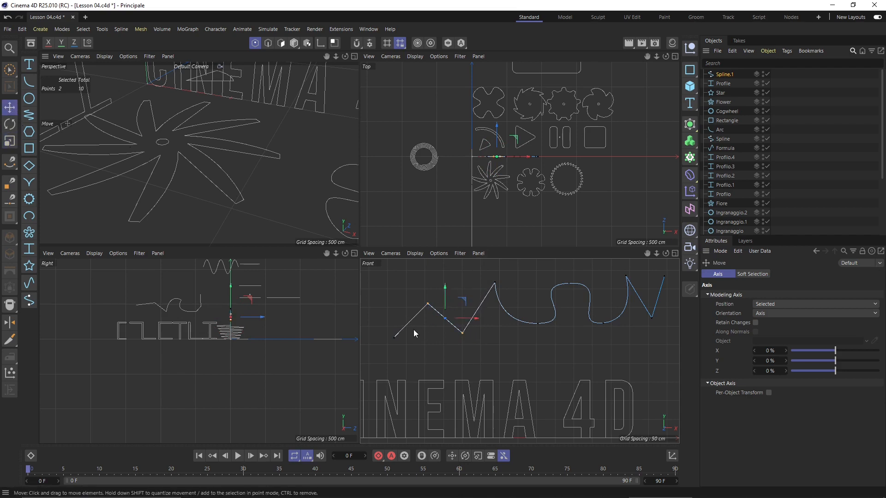
Move a wave point about 93 cm left and swing its tangent to reshape the curve
{"action": "left_click", "coordinate": [538, 324]}
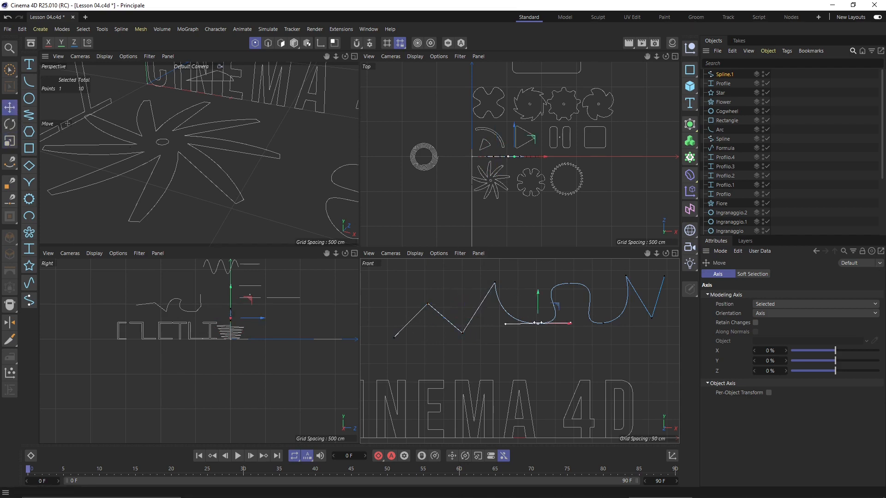
{"action": "scroll", "coordinate": [540, 325], "scroll_direction": "down", "scroll_amount": 2}
{"action": "scroll", "coordinate": [546, 319], "scroll_direction": "up", "scroll_amount": 3}
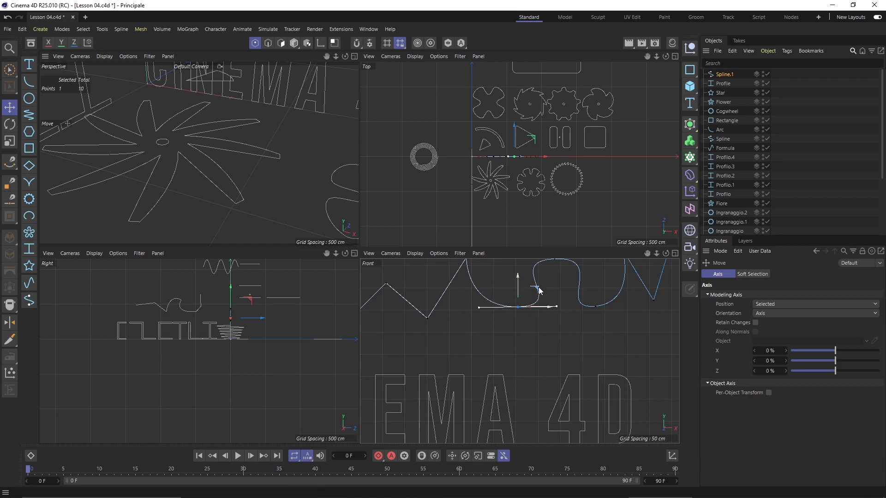
{"action": "left_click_drag", "start_coordinate": [534, 295], "coordinate": [491, 319]}
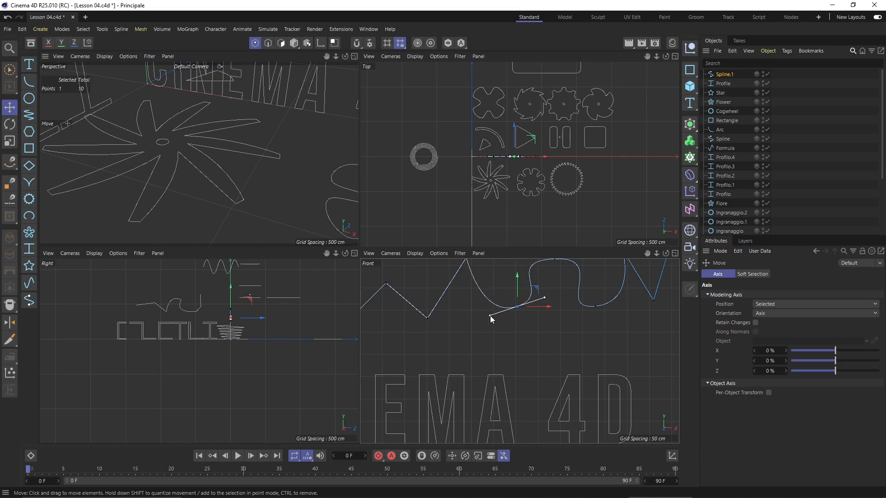
{"action": "left_click_drag", "start_coordinate": [490, 318], "coordinate": [557, 306]}
{"action": "scroll", "coordinate": [400, 323], "scroll_direction": "down", "scroll_amount": 3}
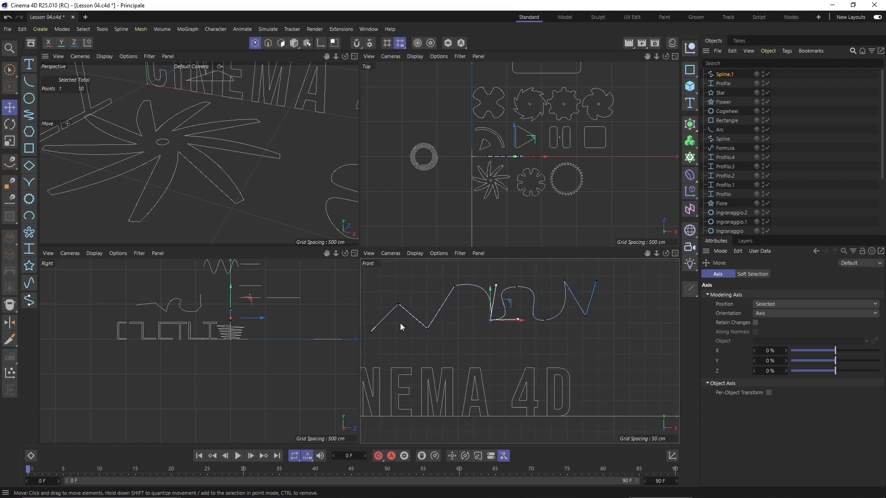
{"action": "scroll", "coordinate": [577, 306], "scroll_direction": "up", "scroll_amount": 2}
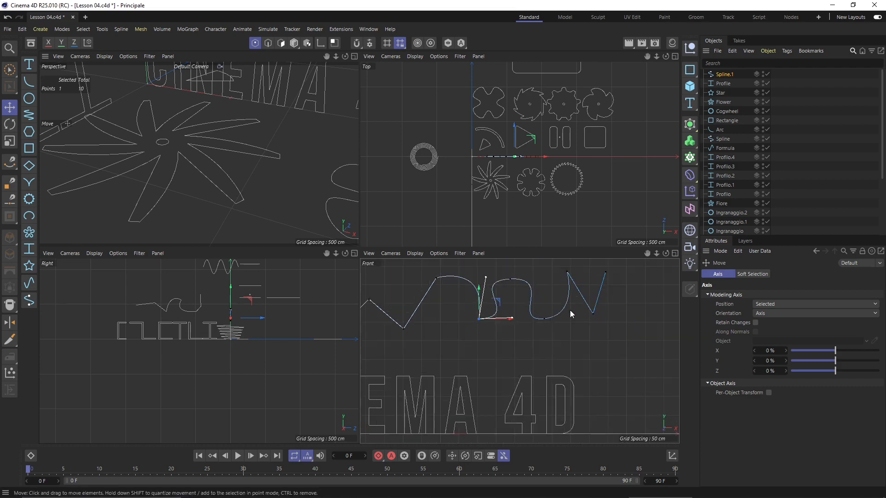
Deselect the point and show Spline.1's Bezier object properties
{"action": "left_click", "coordinate": [558, 338]}
{"action": "scroll", "coordinate": [526, 321], "scroll_direction": "down", "scroll_amount": 1}
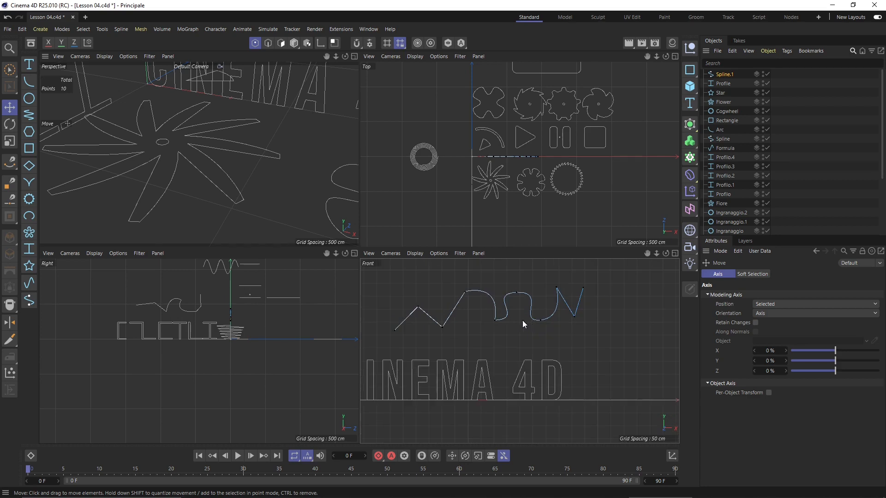
{"action": "left_click", "coordinate": [724, 75]}
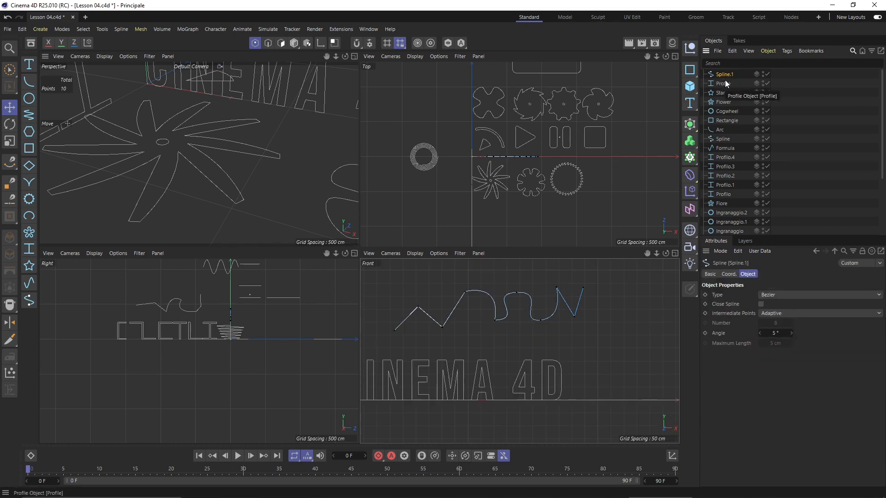
{"action": "double_click", "coordinate": [725, 74]}
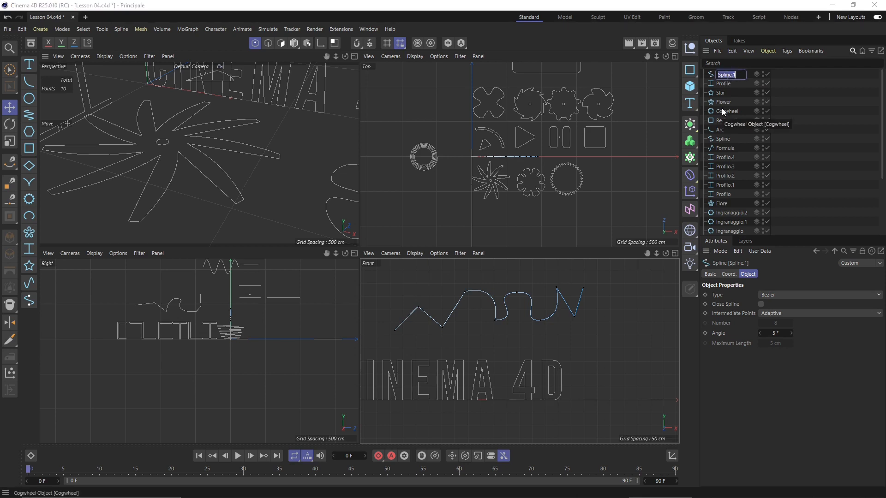
{"action": "type", "text": "MyCur"}
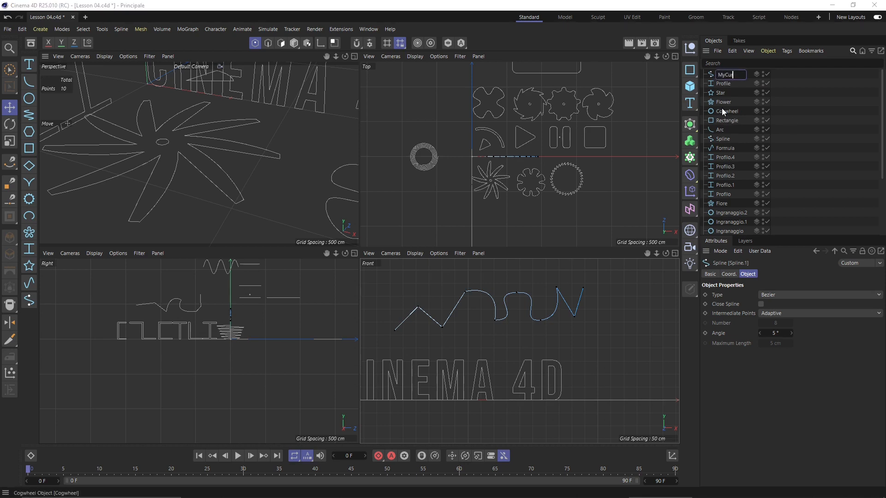
{"action": "type", "text": "ve"}
{"action": "key", "text": "Return"}
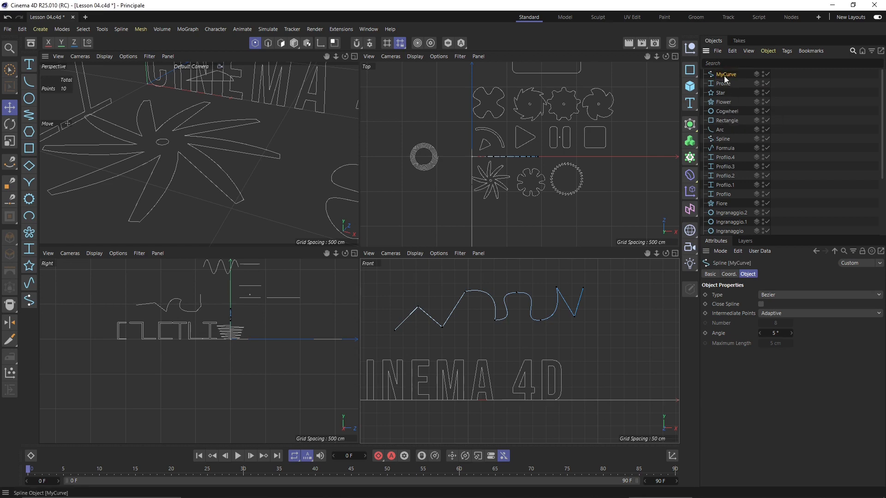
{"action": "scroll", "coordinate": [739, 152], "scroll_direction": "down", "scroll_amount": 3}
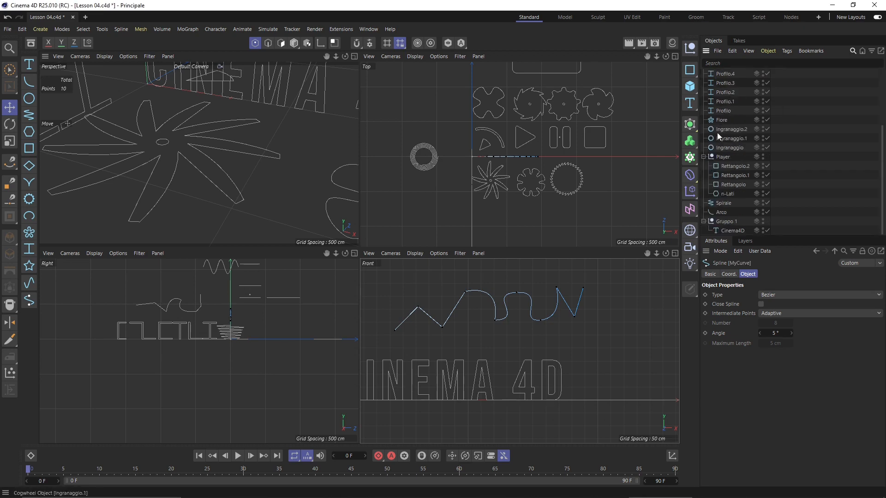
{"action": "scroll", "coordinate": [718, 132], "scroll_direction": "up", "scroll_amount": 3}
{"action": "scroll", "coordinate": [739, 93], "scroll_direction": "down", "scroll_amount": 3}
{"action": "scroll", "coordinate": [738, 181], "scroll_direction": "up", "scroll_amount": 3}
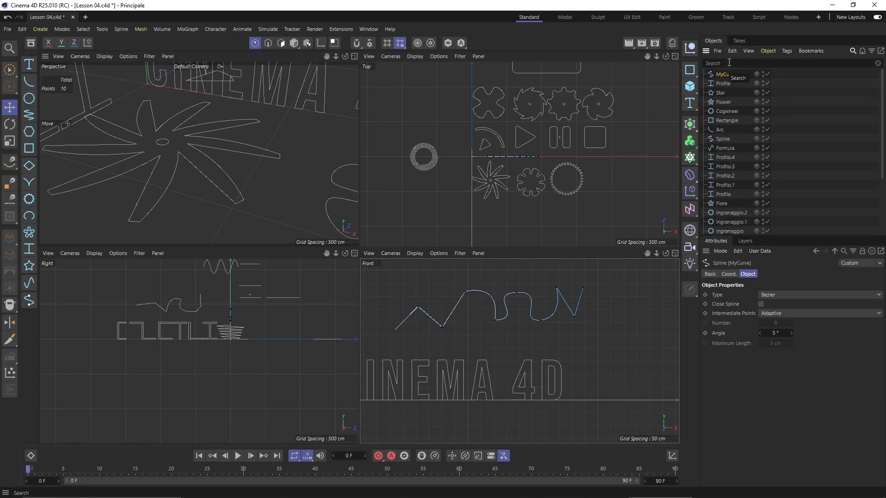
{"action": "left_click", "coordinate": [853, 52]}
{"action": "left_click", "coordinate": [854, 52]}
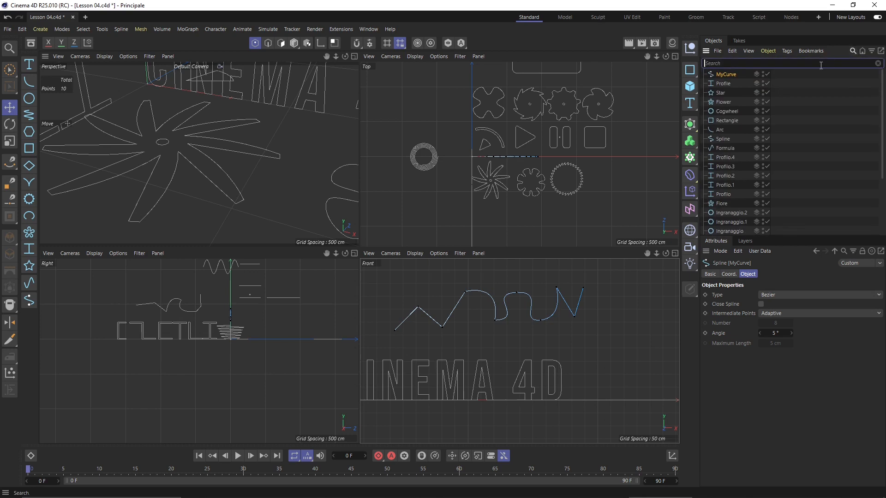
{"action": "type", "text": "my"}
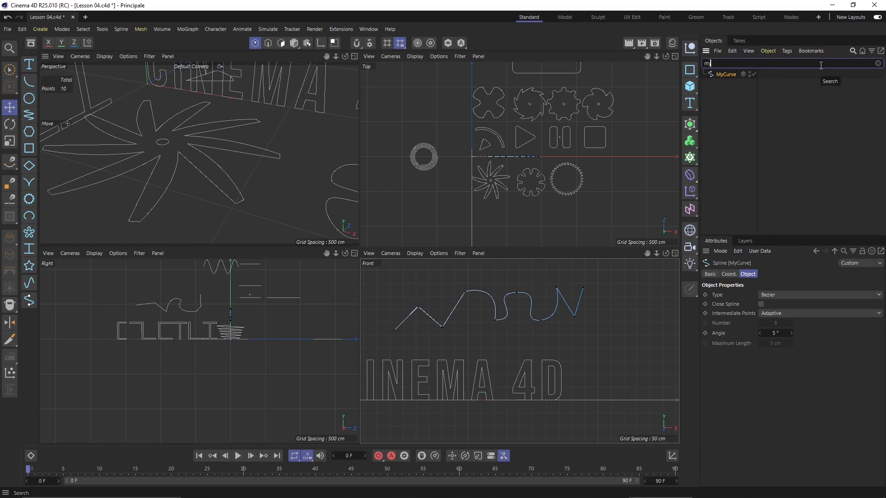
{"action": "double_click", "coordinate": [710, 63]}
{"action": "key", "text": "BackSpace"}
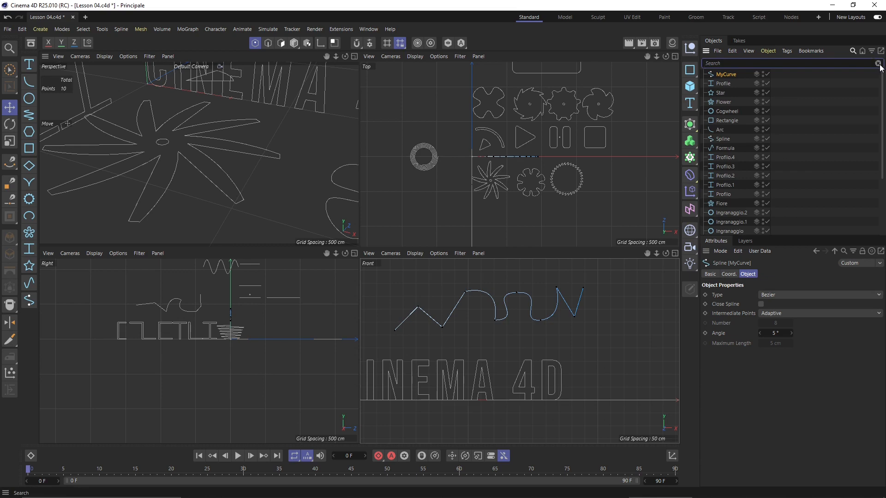
{"action": "left_click", "coordinate": [853, 51]}
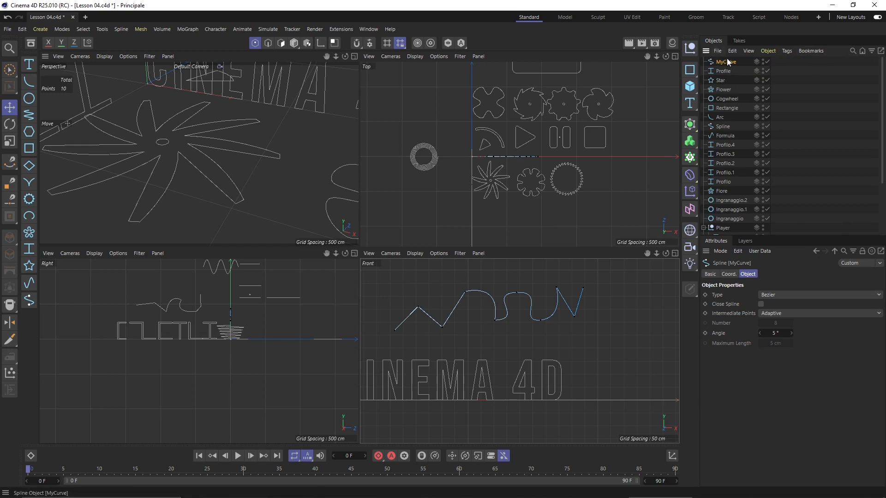
Raise MyCurve's first and last points, previewing Close Spline before leaving it open
{"action": "left_click", "coordinate": [761, 304]}
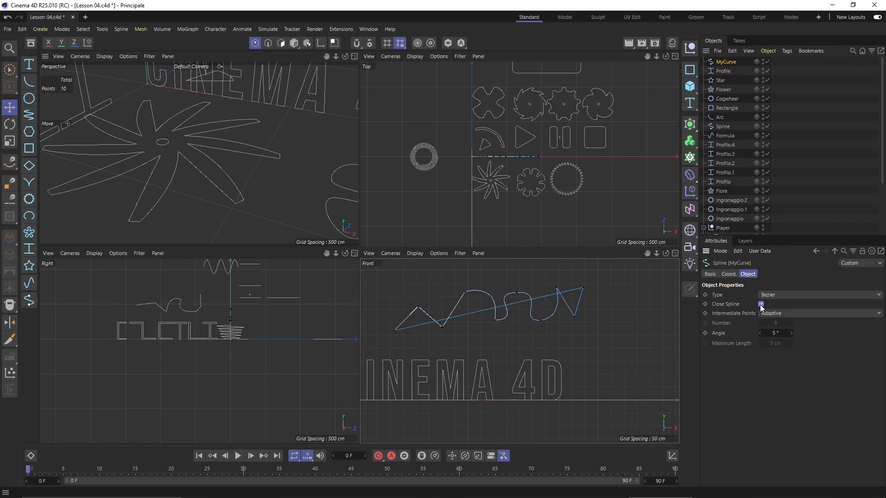
{"action": "left_click", "coordinate": [761, 305]}
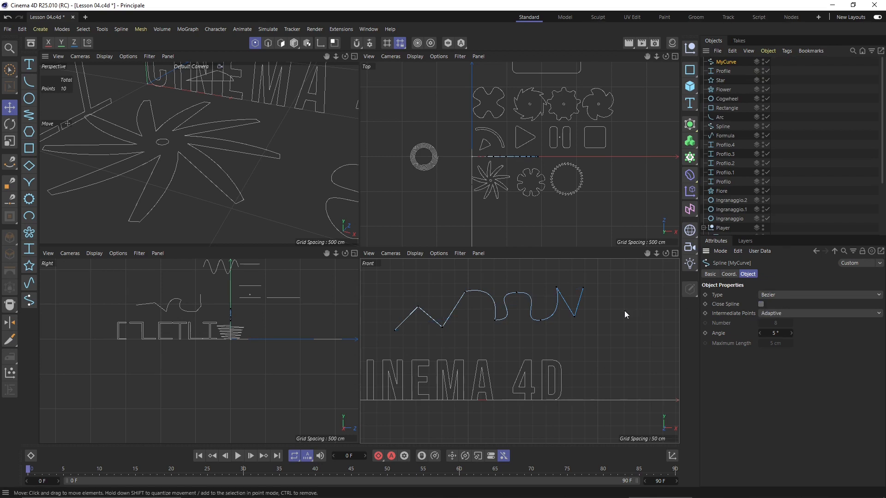
{"action": "left_click_drag", "start_coordinate": [396, 333], "coordinate": [414, 269]}
{"action": "scroll", "coordinate": [423, 323], "scroll_direction": "down", "scroll_amount": 1}
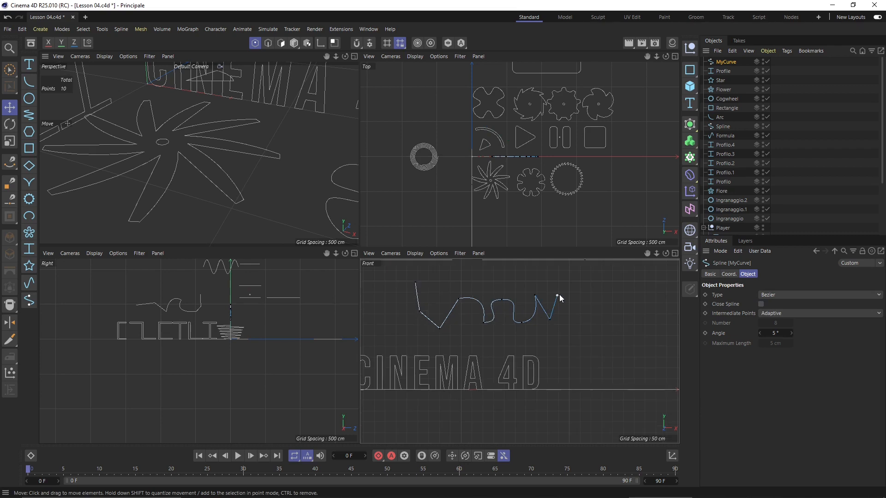
{"action": "left_click_drag", "start_coordinate": [559, 296], "coordinate": [564, 280]}
{"action": "left_click", "coordinate": [452, 276]}
{"action": "left_click", "coordinate": [762, 304]}
{"action": "scroll", "coordinate": [459, 290], "scroll_direction": "up", "scroll_amount": 2}
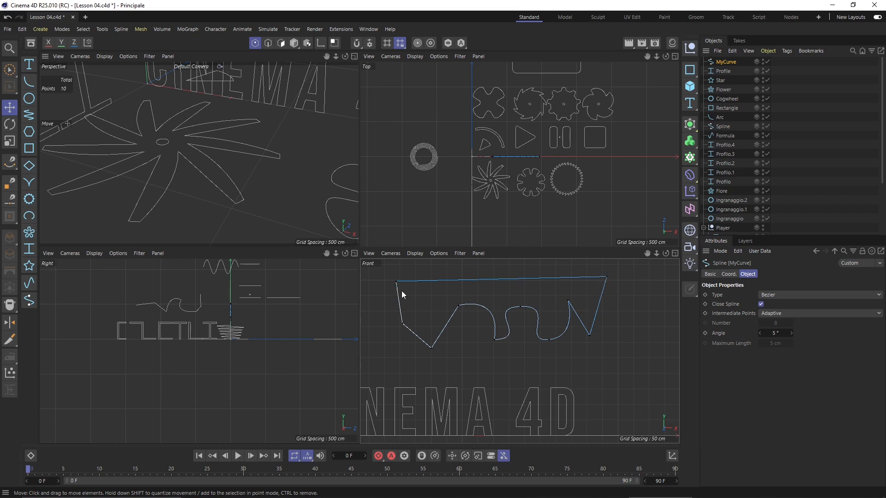
{"action": "left_click", "coordinate": [761, 303]}
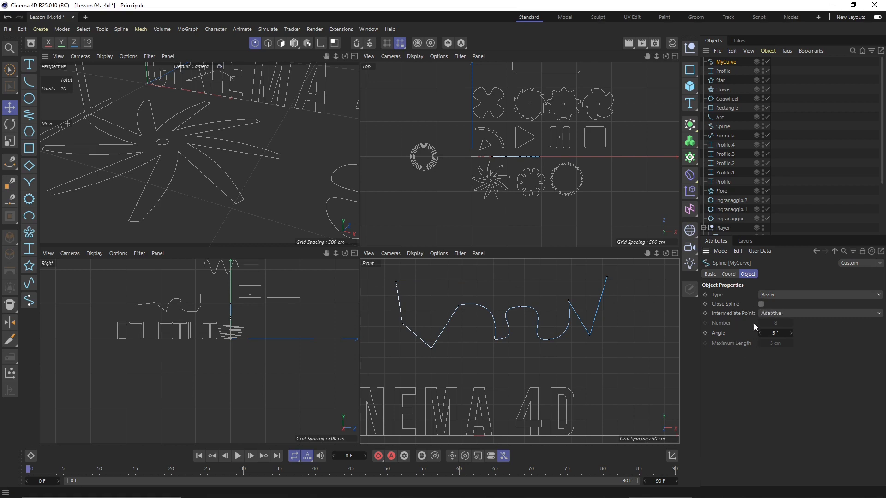
Switch MyCurve's Type through Linear, Cubic, Akima and B-Spline to compare the curves
{"action": "left_click", "coordinate": [766, 295]}
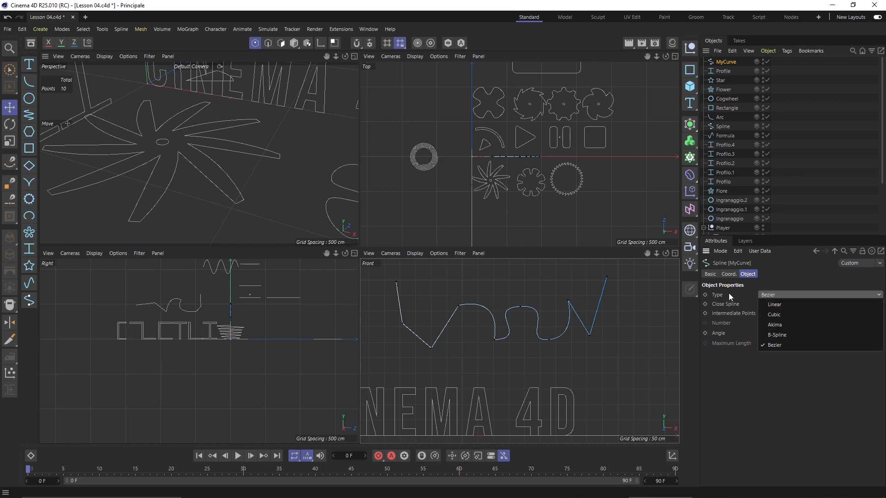
{"action": "left_click", "coordinate": [779, 306]}
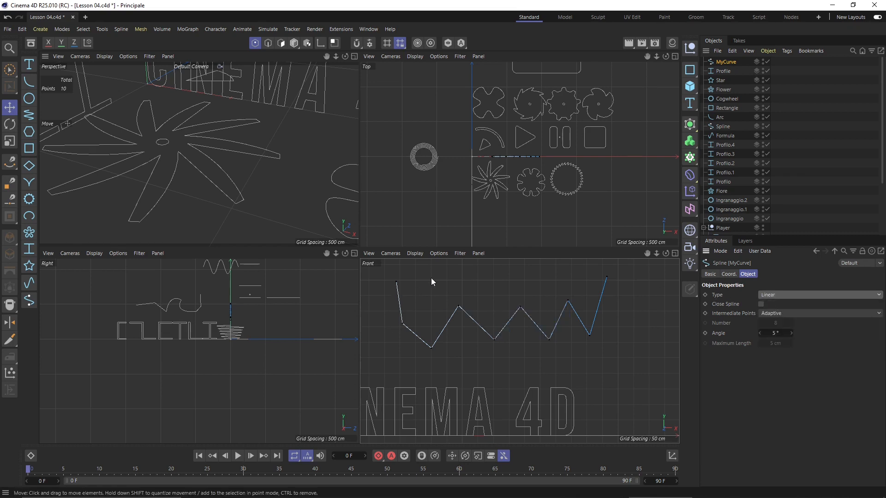
{"action": "left_click", "coordinate": [775, 294]}
{"action": "left_click", "coordinate": [780, 309]}
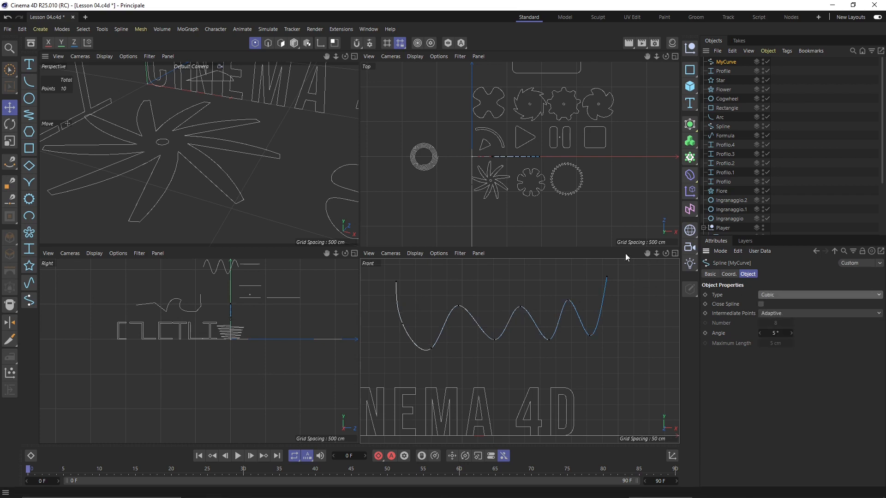
{"action": "left_click", "coordinate": [766, 296]}
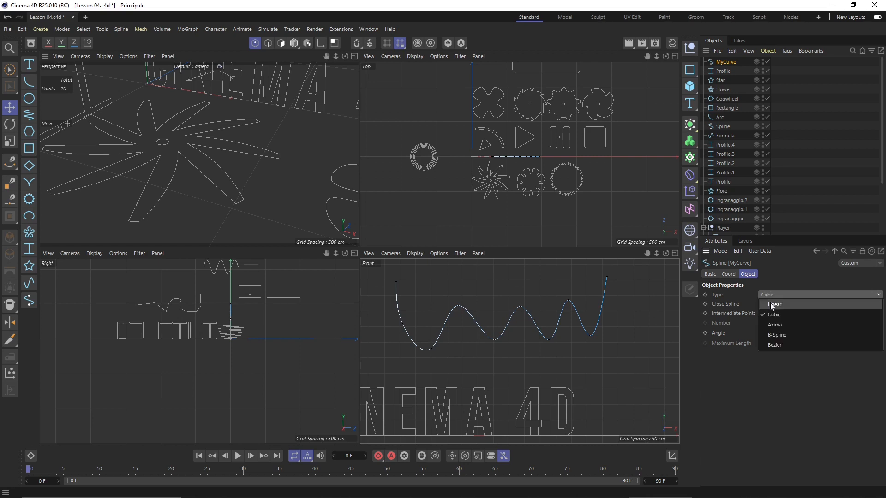
{"action": "left_click", "coordinate": [777, 321]}
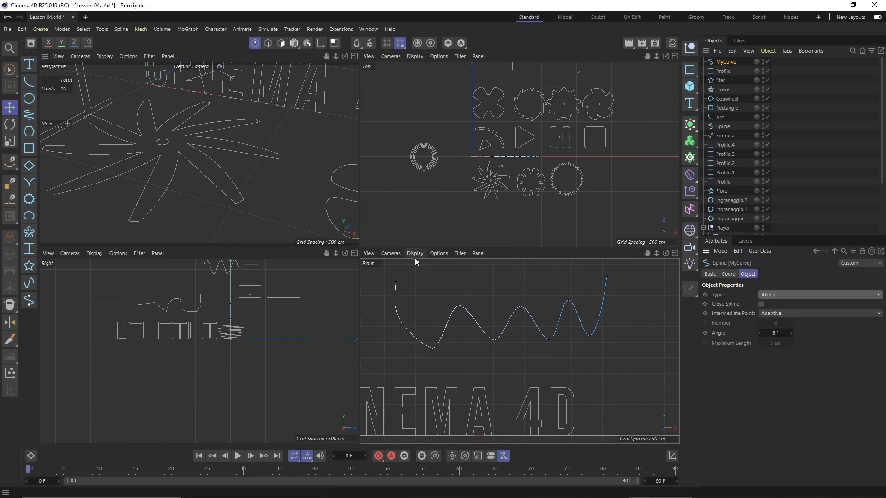
{"action": "left_click", "coordinate": [774, 295]}
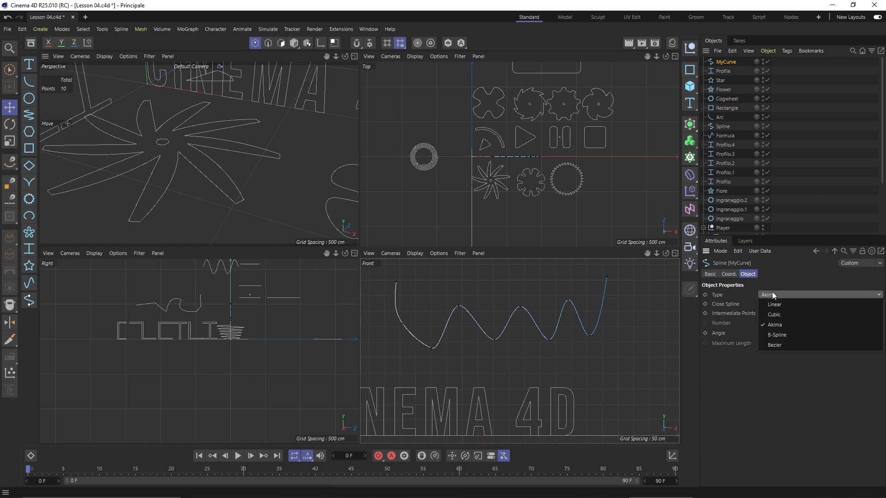
{"action": "left_click", "coordinate": [783, 335]}
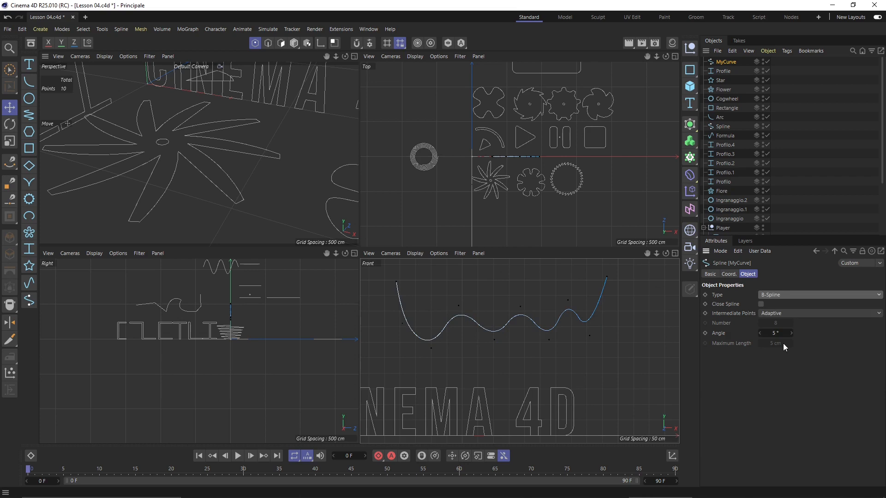
Set MyCurve's Type back to Bezier, then to Linear
{"action": "left_click", "coordinate": [776, 295]}
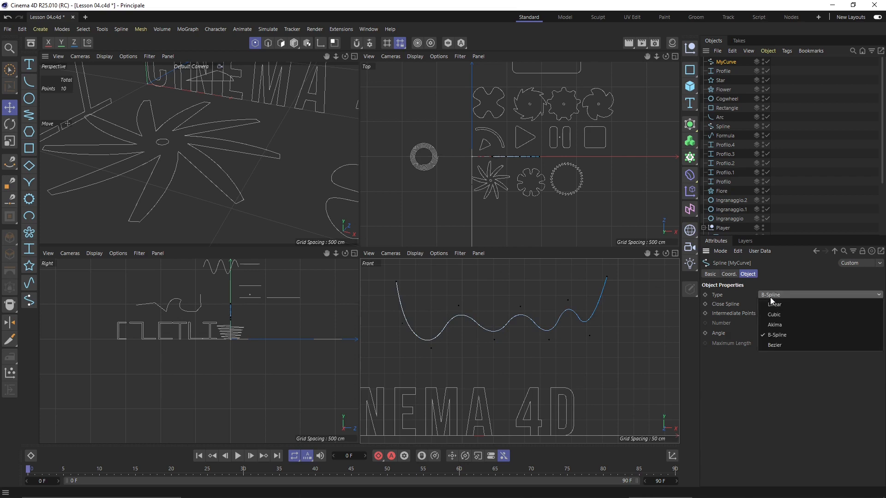
{"action": "left_click", "coordinate": [771, 297]}
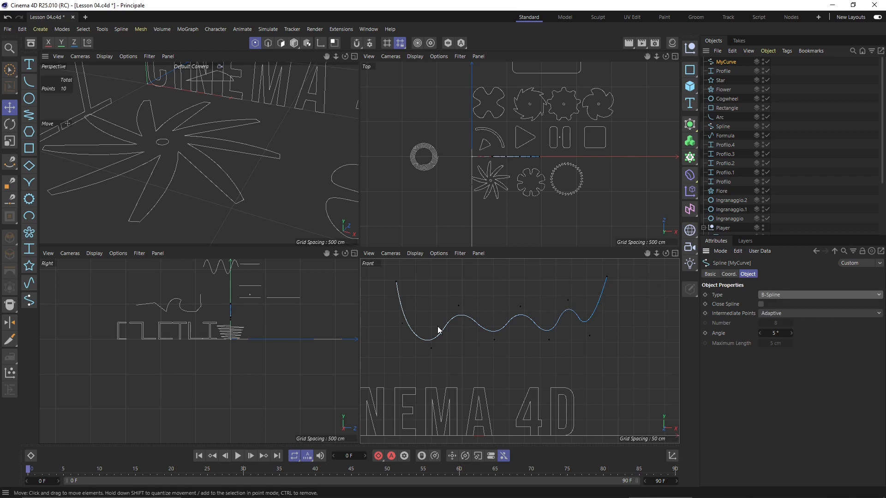
{"action": "left_click", "coordinate": [761, 295]}
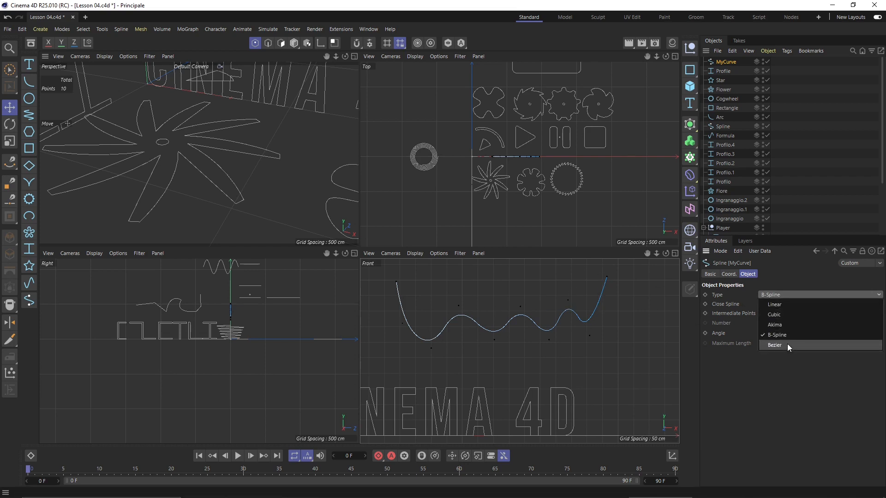
{"action": "left_click", "coordinate": [787, 345]}
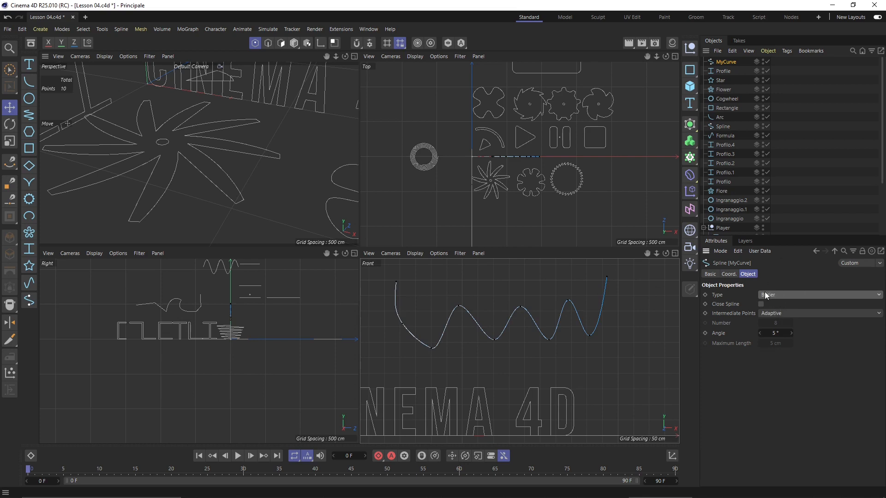
{"action": "left_click", "coordinate": [776, 297]}
{"action": "left_click", "coordinate": [779, 306]}
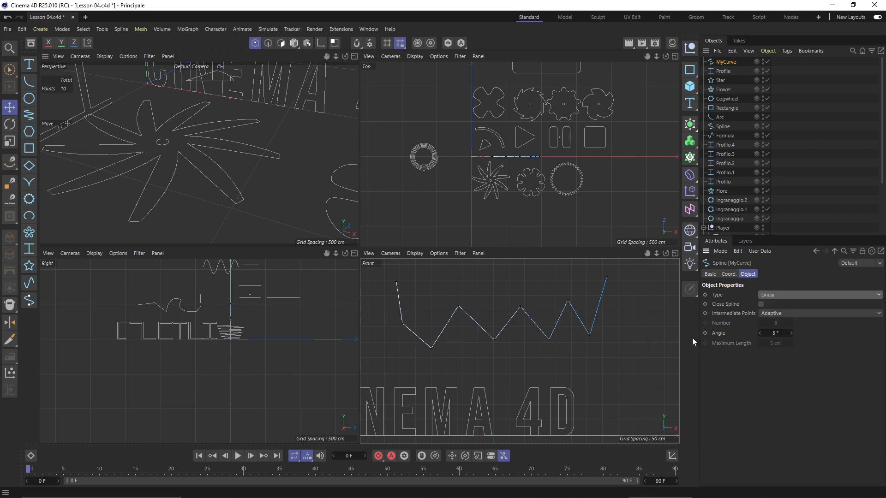
Nudge a right-end point, make MyCurve Cubic, and pull a point to test it
{"action": "left_click", "coordinate": [569, 300]}
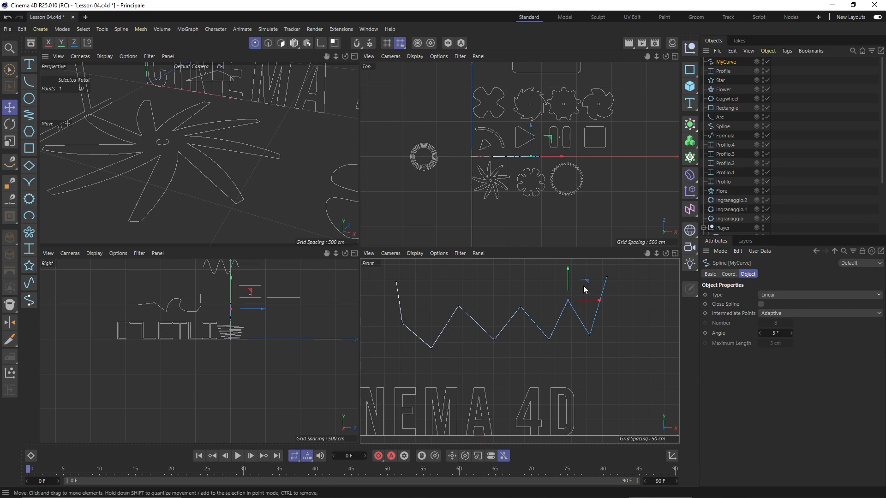
{"action": "left_click_drag", "start_coordinate": [588, 285], "coordinate": [588, 289]}
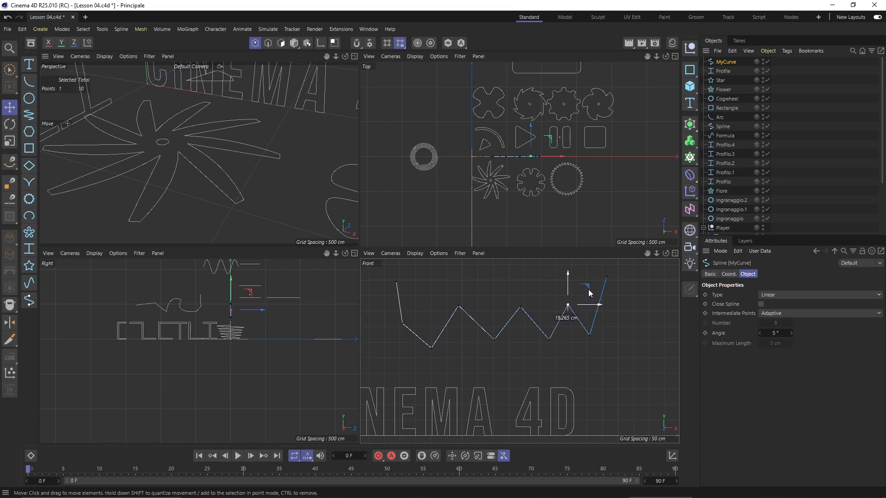
{"action": "left_click", "coordinate": [782, 294]}
{"action": "left_click", "coordinate": [790, 309]}
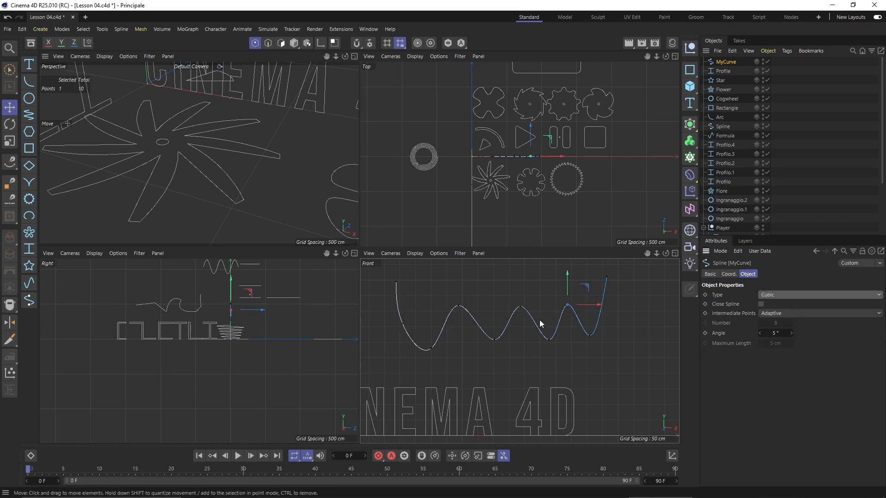
{"action": "mouse_move", "coordinate": [590, 289]}
{"action": "left_mouse_down"}
{"action": "mouse_move", "coordinate": [587, 348]}
{"action": "mouse_move", "coordinate": [589, 267]}
{"action": "mouse_move", "coordinate": [596, 286]}
{"action": "mouse_move", "coordinate": [577, 299]}
{"action": "mouse_move", "coordinate": [591, 273]}
{"action": "mouse_move", "coordinate": [596, 297]}
{"action": "mouse_move", "coordinate": [586, 277]}
{"action": "left_mouse_up"}
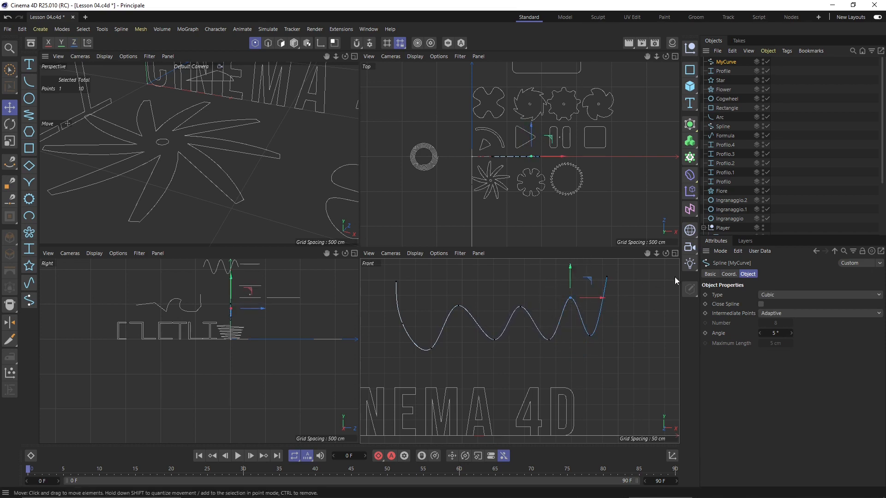
Change MyCurve to Akima and move the left peak point down and left
{"action": "left_click", "coordinate": [774, 296]}
{"action": "left_click", "coordinate": [775, 326]}
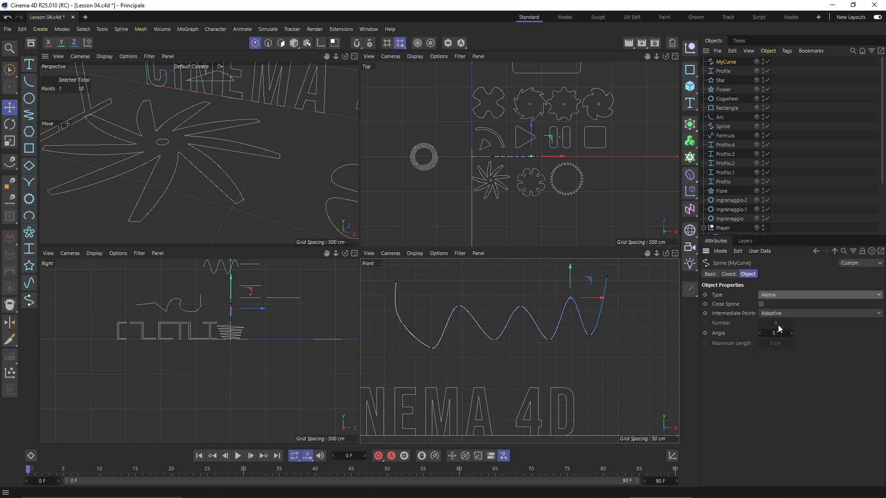
{"action": "left_click", "coordinate": [461, 304]}
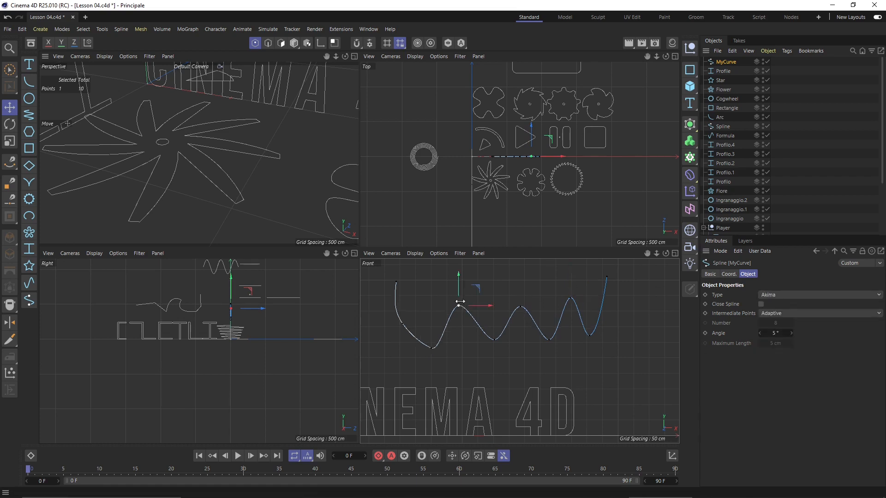
{"action": "mouse_move", "coordinate": [481, 290]}
{"action": "left_mouse_down"}
{"action": "mouse_move", "coordinate": [459, 303]}
{"action": "mouse_move", "coordinate": [486, 304]}
{"action": "left_mouse_up"}
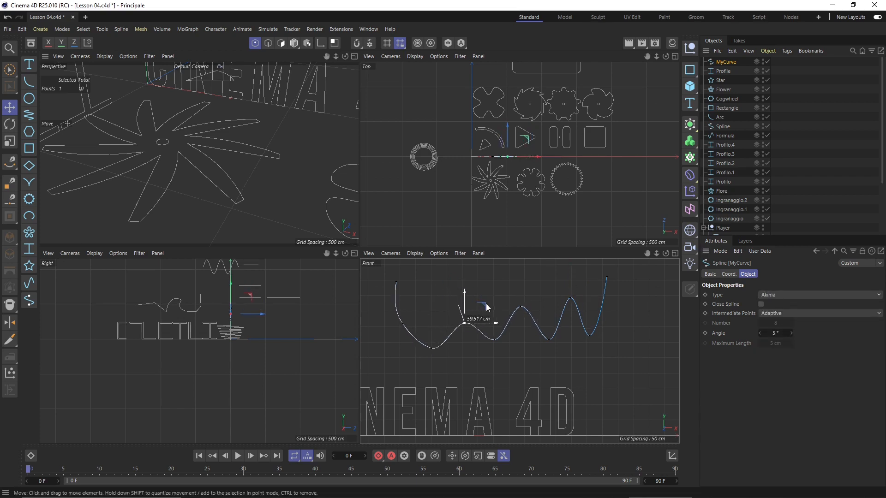
Change MyCurve to B-Spline and drag two control points to lift and reshape the wave
{"action": "left_click", "coordinate": [779, 294]}
{"action": "left_click", "coordinate": [785, 335]}
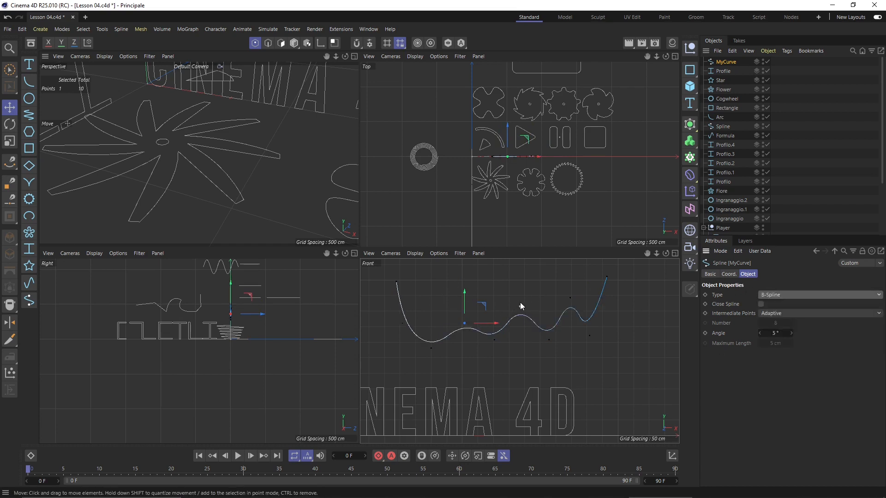
{"action": "left_click_drag", "start_coordinate": [520, 302], "coordinate": [599, 279]}
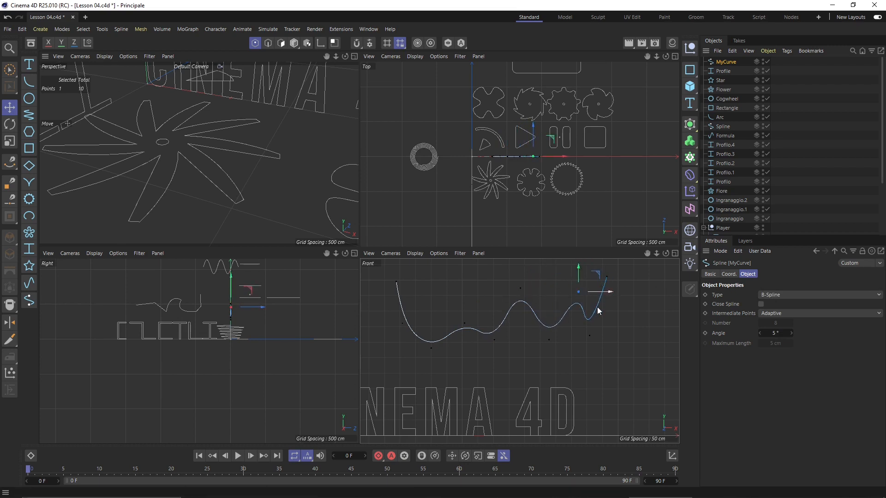
{"action": "left_click", "coordinate": [548, 341]}
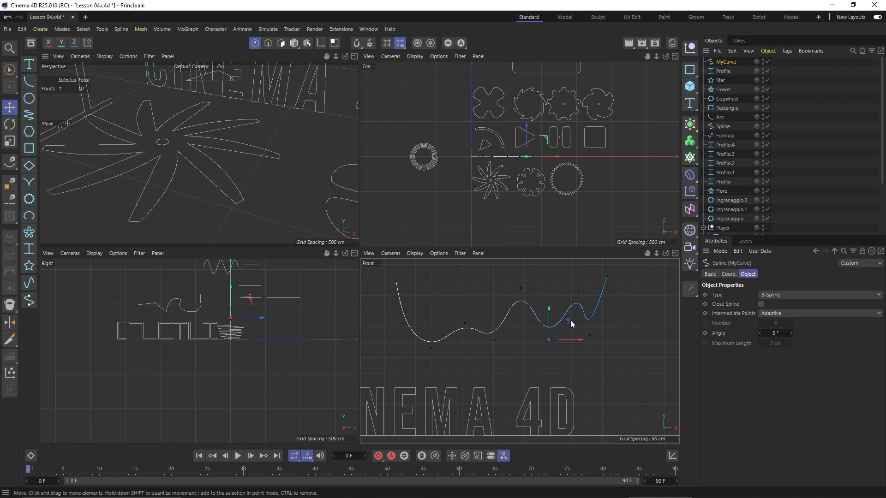
{"action": "left_click_drag", "start_coordinate": [570, 323], "coordinate": [561, 333]}
{"action": "left_click", "coordinate": [768, 296]}
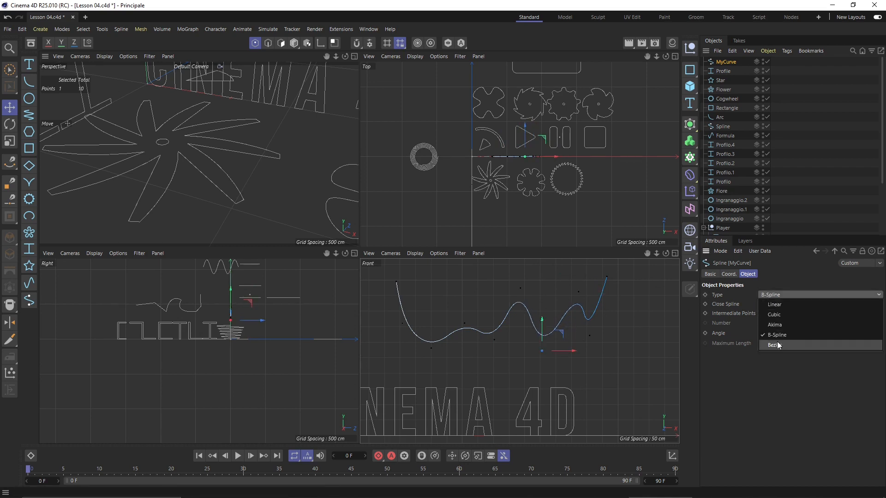
Set MyCurve to Bezier and lengthen a peak point's tangents to widen that peak
{"action": "left_click", "coordinate": [779, 345]}
{"action": "left_click", "coordinate": [526, 289]}
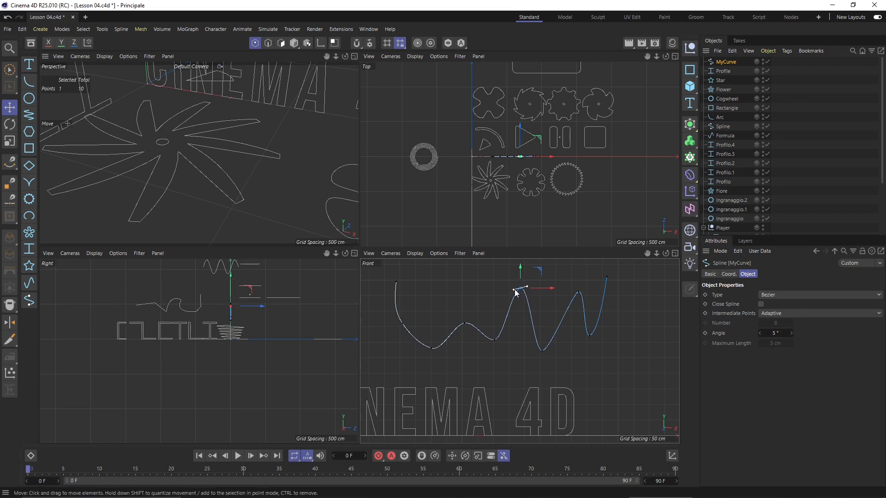
{"action": "mouse_move", "coordinate": [514, 290]}
{"action": "left_mouse_down"}
{"action": "mouse_move", "coordinate": [467, 294]}
{"action": "mouse_move", "coordinate": [522, 297]}
{"action": "mouse_move", "coordinate": [554, 285]}
{"action": "mouse_move", "coordinate": [538, 320]}
{"action": "mouse_move", "coordinate": [495, 286]}
{"action": "mouse_move", "coordinate": [514, 297]}
{"action": "left_mouse_up"}
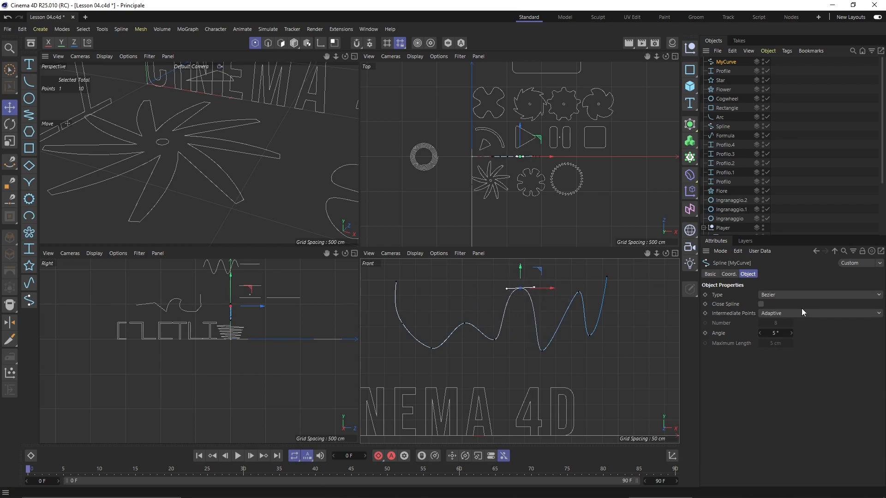
{"action": "left_click", "coordinate": [784, 295]}
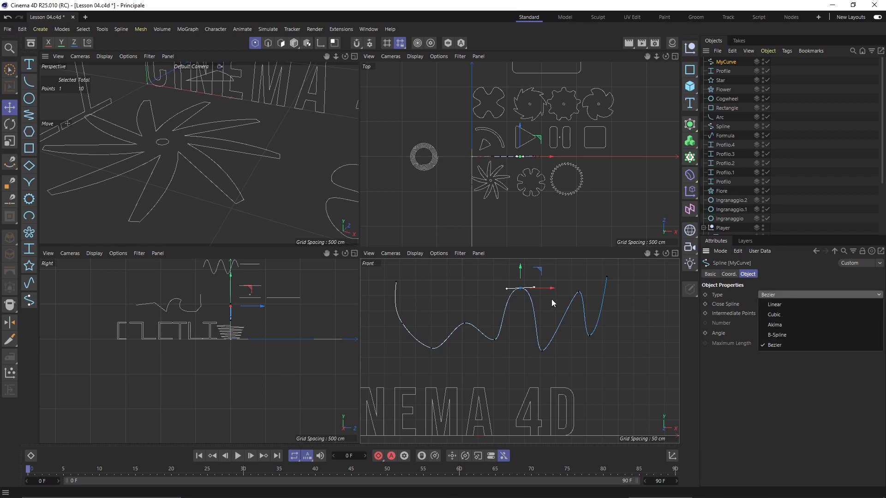
{"action": "left_click", "coordinate": [595, 296]}
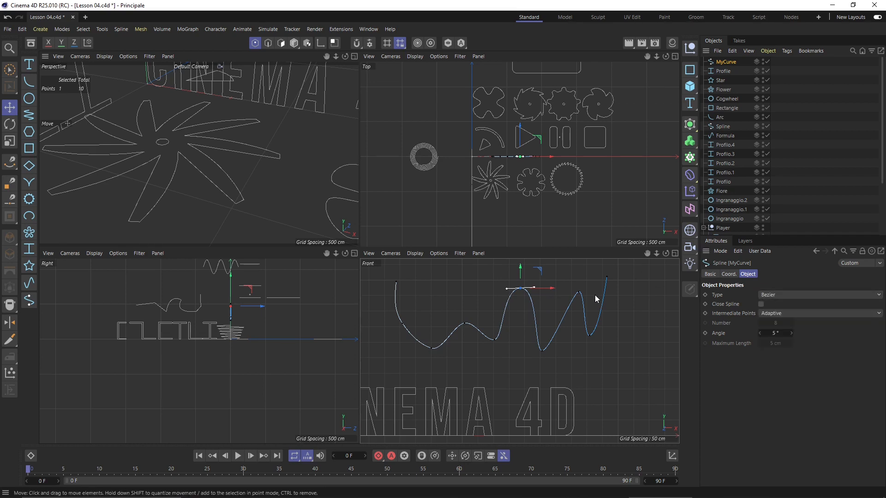
{"action": "scroll", "coordinate": [523, 315], "scroll_direction": "down", "scroll_amount": 2}
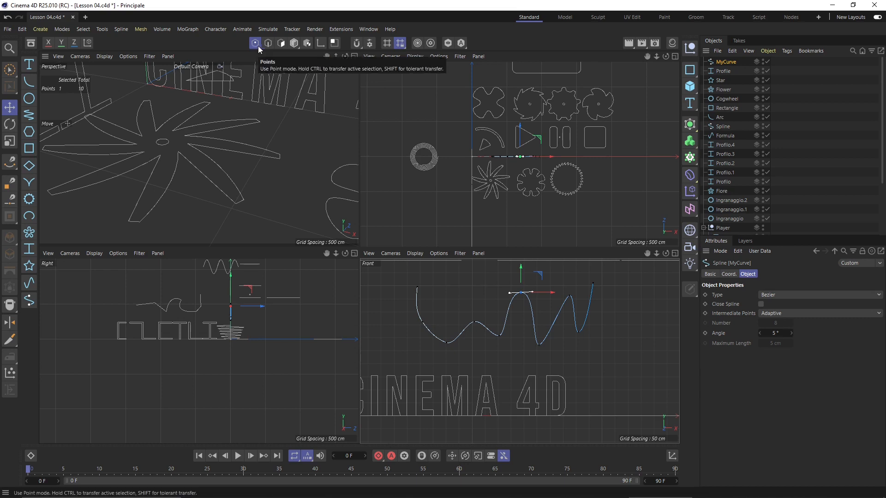
Switch to Model mode, select several shapes in the Top view, then reselect MyCurve
{"action": "left_click", "coordinate": [295, 43]}
{"action": "left_click", "coordinate": [419, 232]}
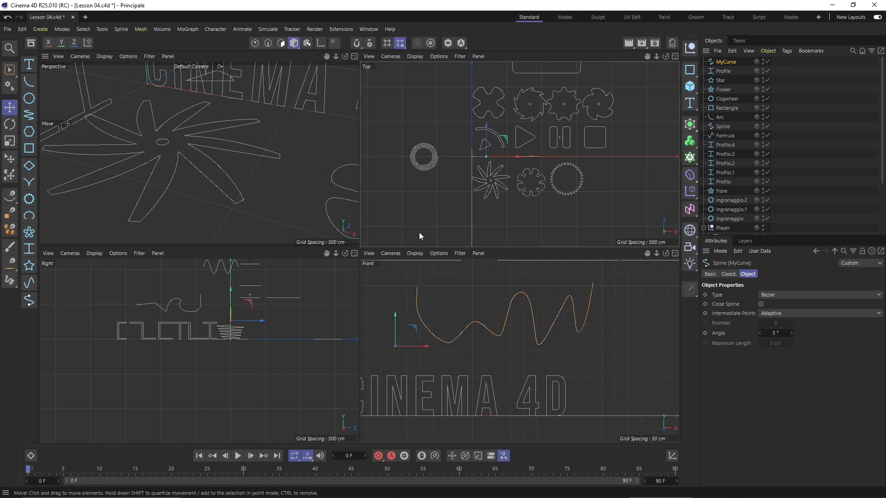
{"action": "left_click", "coordinate": [606, 133]}
{"action": "left_click", "coordinate": [574, 96]}
{"action": "left_click", "coordinate": [541, 95]}
{"action": "left_click", "coordinate": [498, 103]}
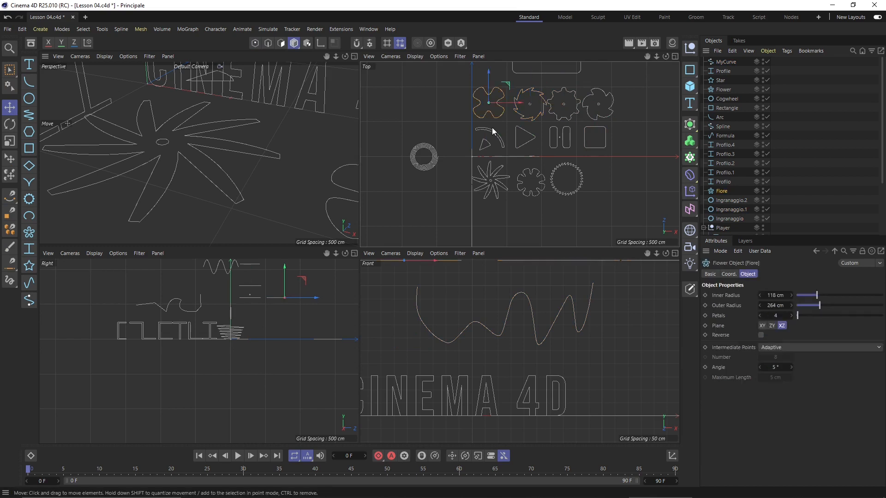
{"action": "left_click", "coordinate": [487, 139]}
{"action": "left_click", "coordinate": [485, 178]}
{"action": "left_click", "coordinate": [515, 298]}
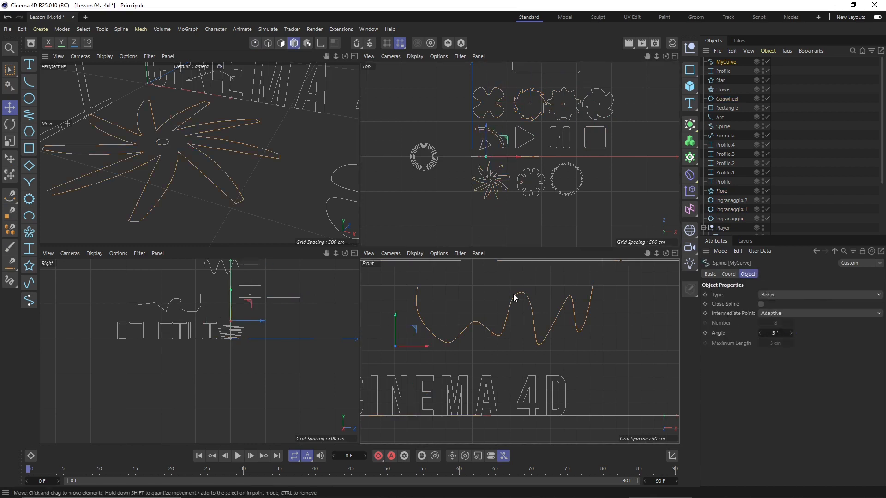
Try Points, Edges and Polygons modes, return to Model mode, and deselect MyCurve
{"action": "left_click", "coordinate": [254, 43]}
{"action": "left_click", "coordinate": [267, 45]}
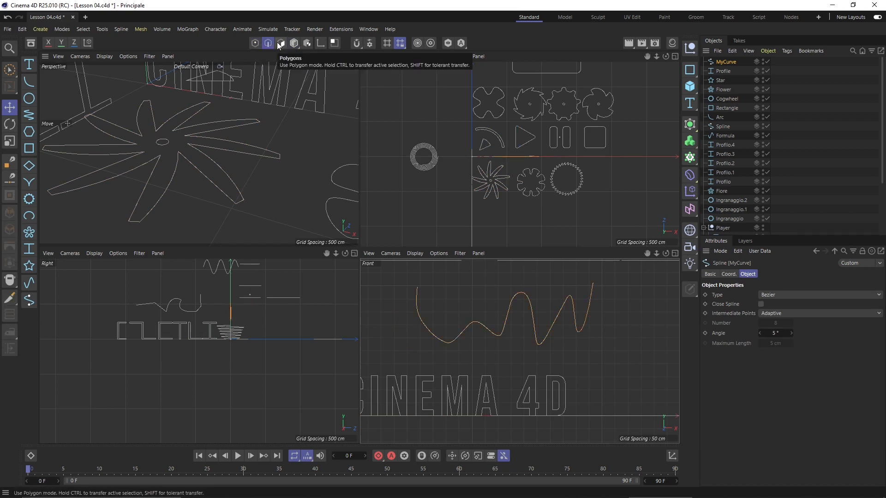
{"action": "left_click", "coordinate": [281, 43]}
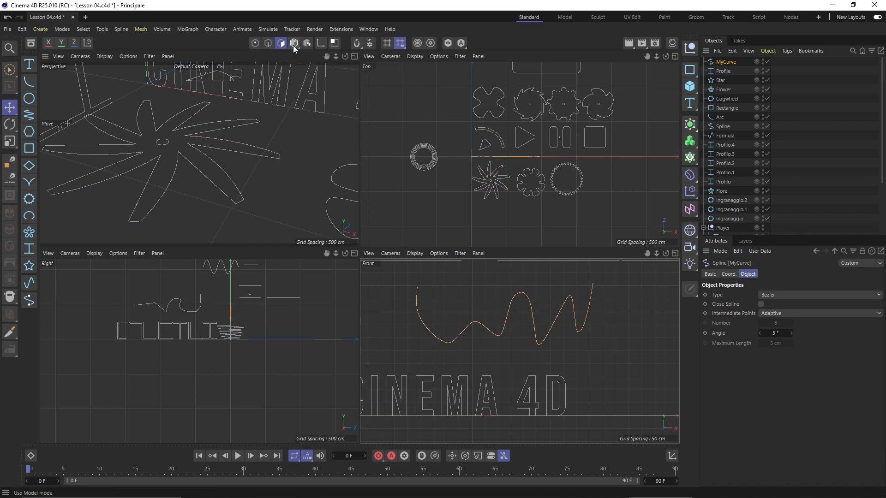
{"action": "left_click", "coordinate": [294, 43]}
{"action": "left_click", "coordinate": [557, 329]}
{"action": "scroll", "coordinate": [557, 329], "scroll_direction": "down", "scroll_amount": 3}
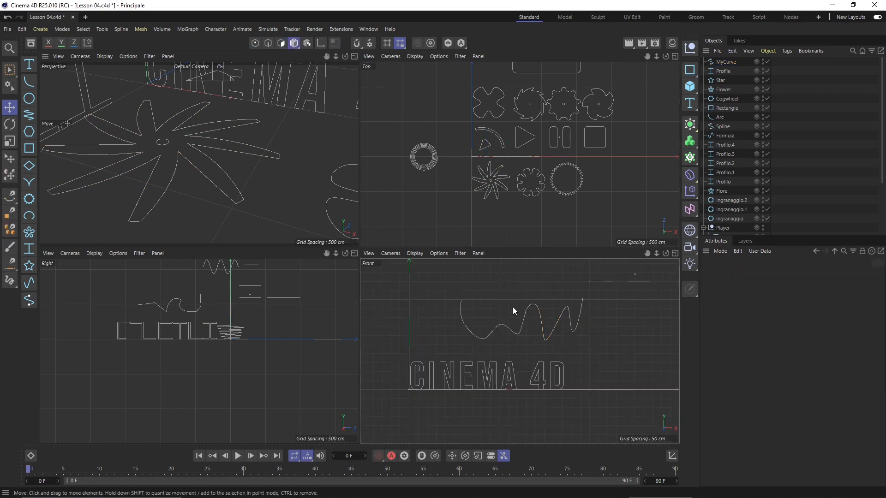
{"action": "left_click", "coordinate": [527, 317]}
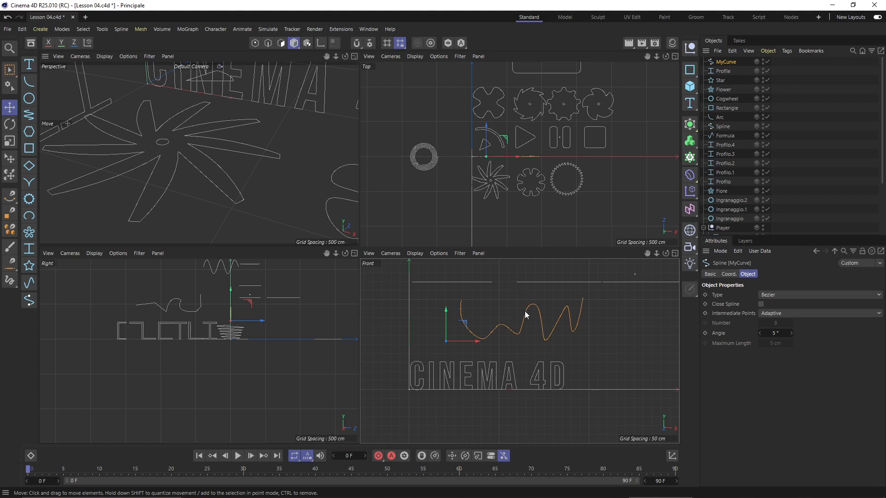
{"action": "left_click", "coordinate": [599, 321]}
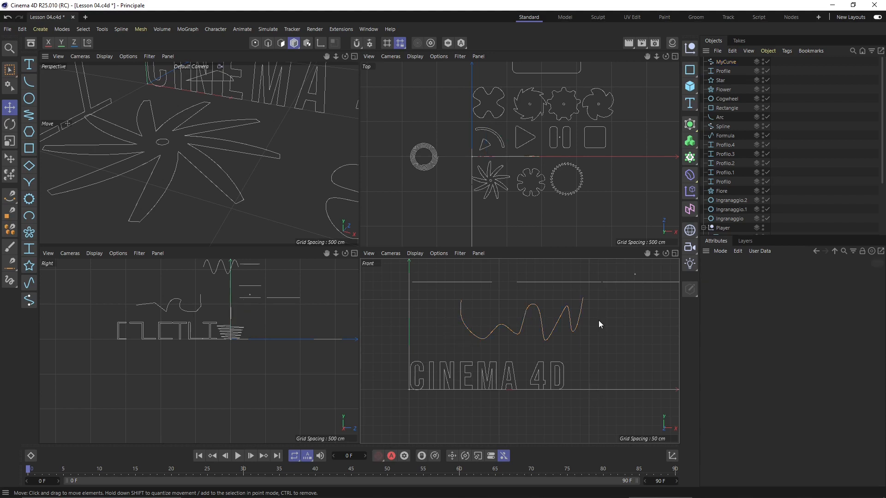